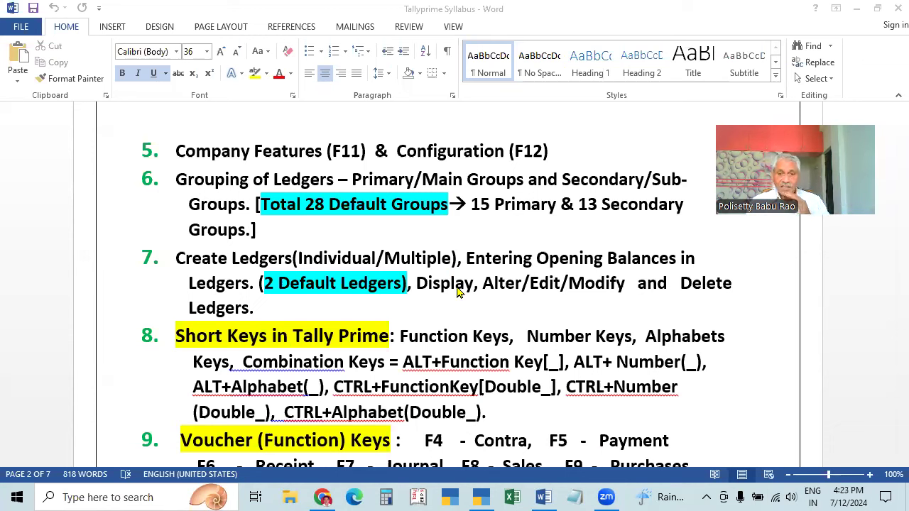
Switch to TallyPrime and open Bhavani Trading Company from the list of companies
{"action": "left_click", "coordinate": [481, 497]}
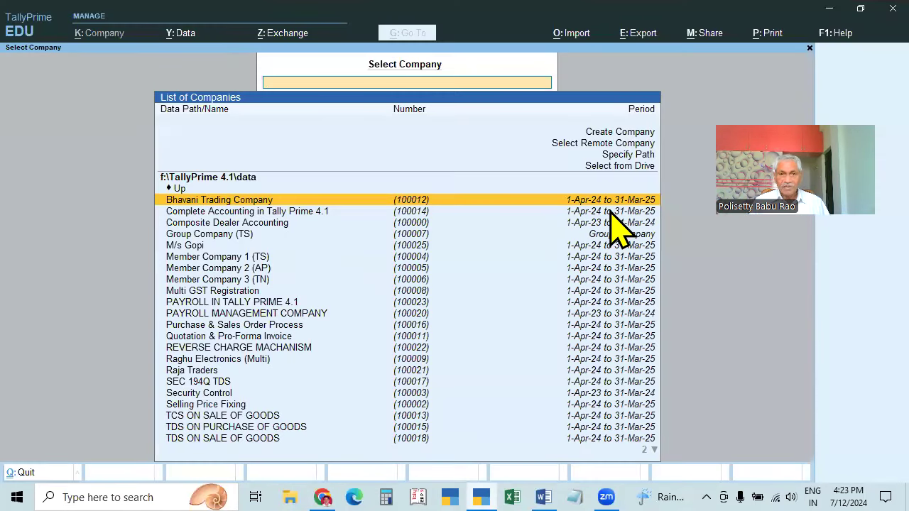
{"action": "key", "text": "Return"}
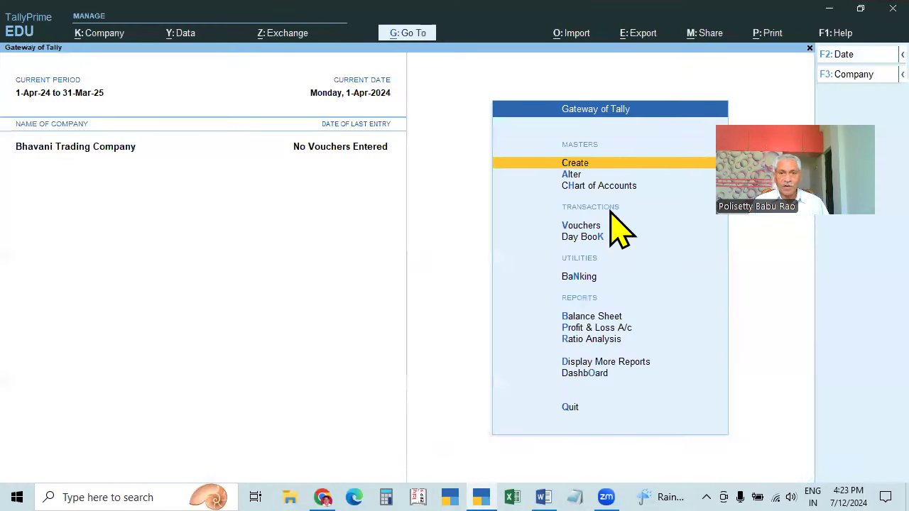
Look over the types of masters that can be created for the company
{"action": "left_click", "coordinate": [577, 165]}
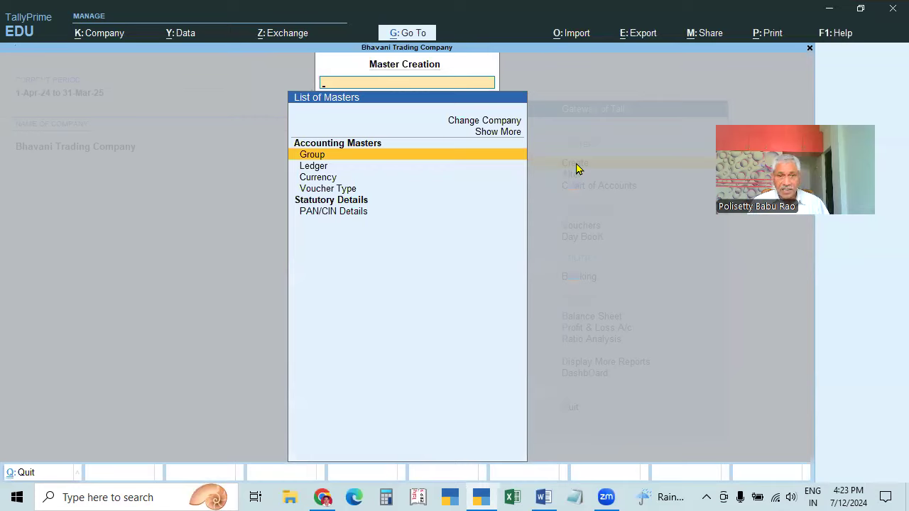
{"action": "key", "text": "Escape"}
{"action": "key", "text": "Escape"}
{"action": "key", "text": "Escape"}
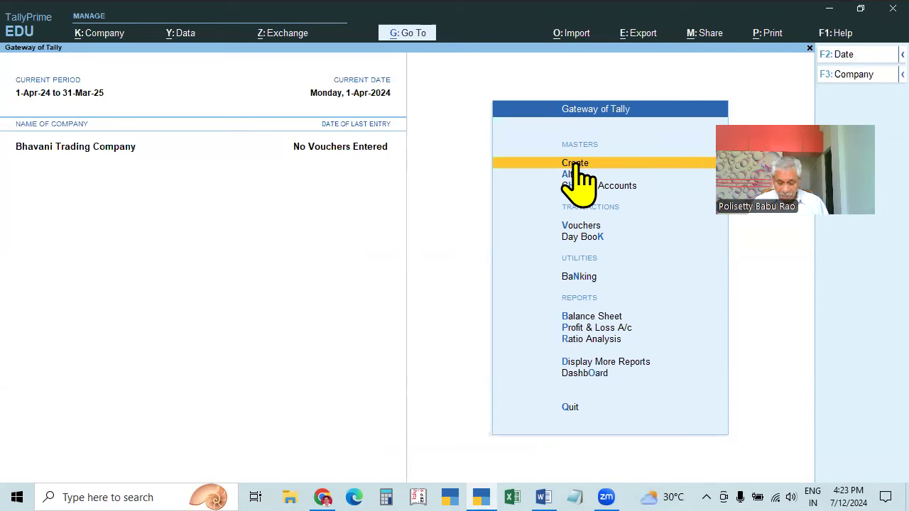
Review the company's accounting, inventory and taxation features and accept the feature settings
{"action": "key", "text": "F11"}
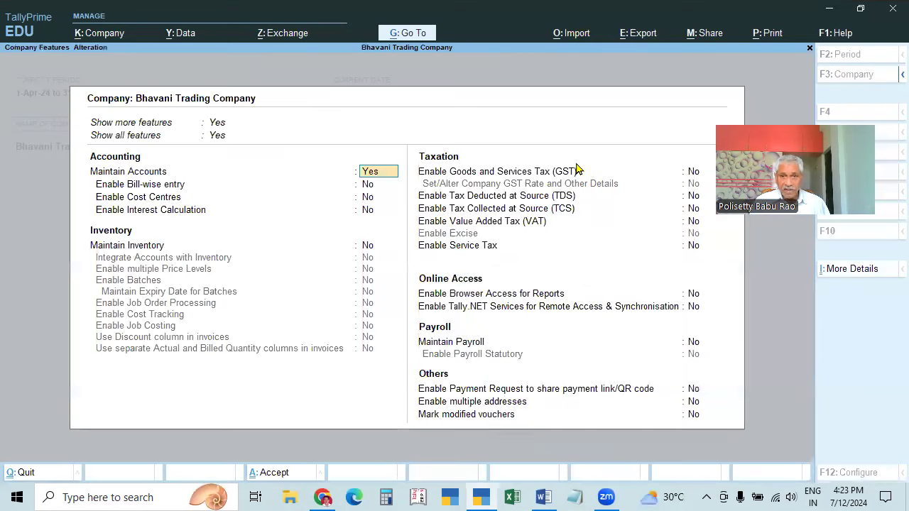
{"action": "key", "text": "Return"}
{"action": "left_click", "coordinate": [369, 172]}
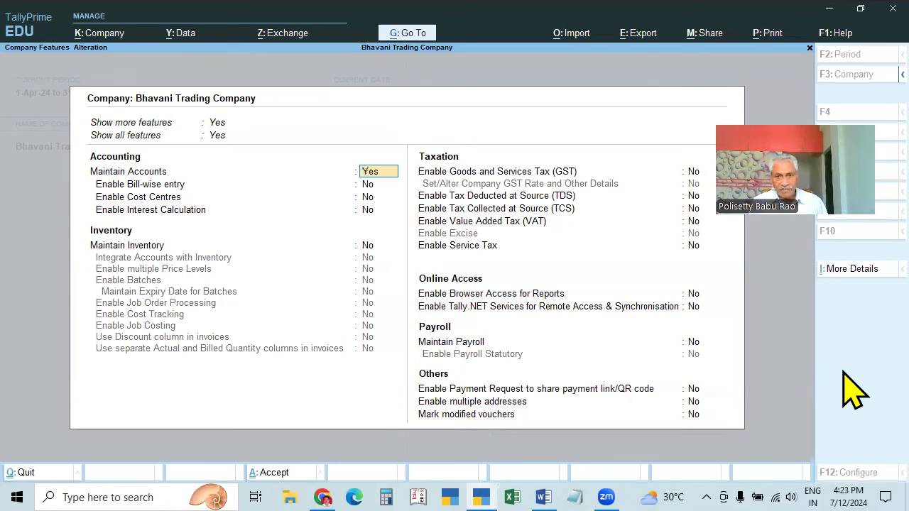
{"action": "key", "text": "Down"}
{"action": "key", "text": "Down"}
{"action": "key", "text": "Down"}
{"action": "key", "text": "Down"}
{"action": "key", "text": "Down"}
{"action": "key", "text": "Down"}
{"action": "key", "text": "Down"}
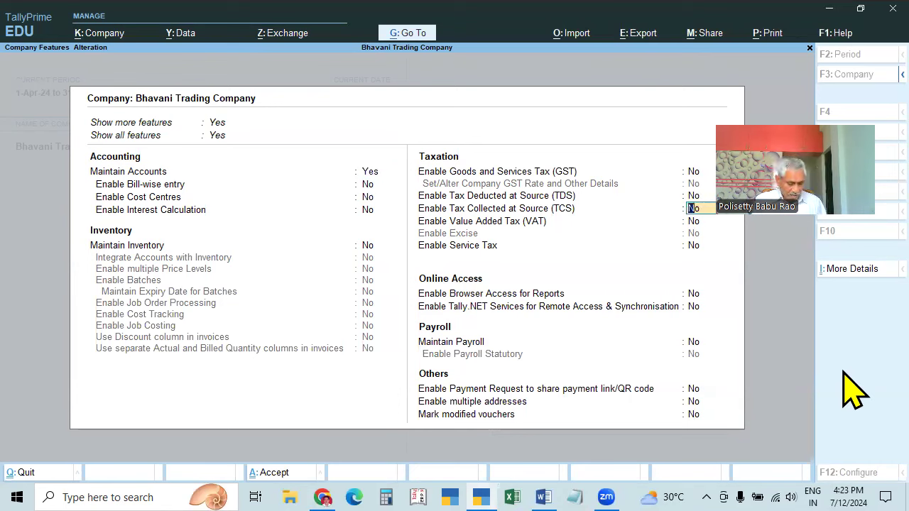
{"action": "key", "text": "ctrl"}
{"action": "key", "text": "ctrl+a"}
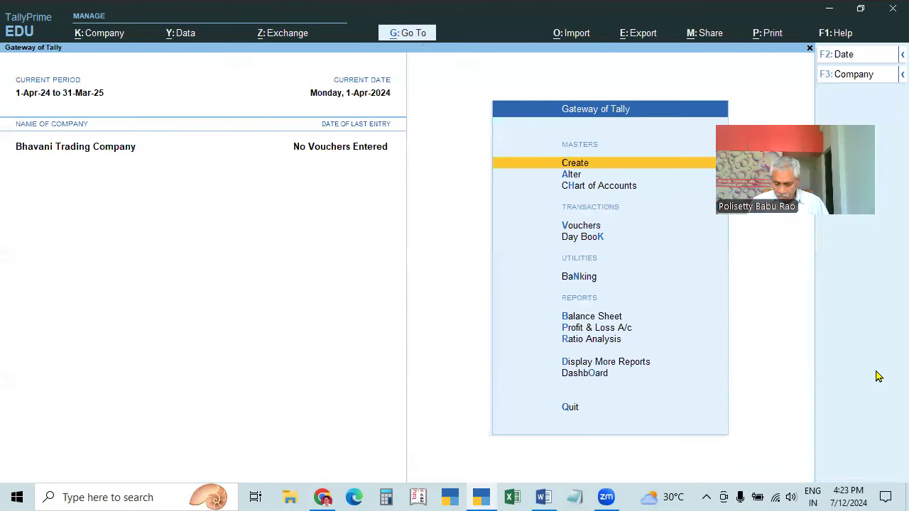
View the creation forms for a group and for a ledger, leaving each without entering anything
{"action": "left_click", "coordinate": [576, 164]}
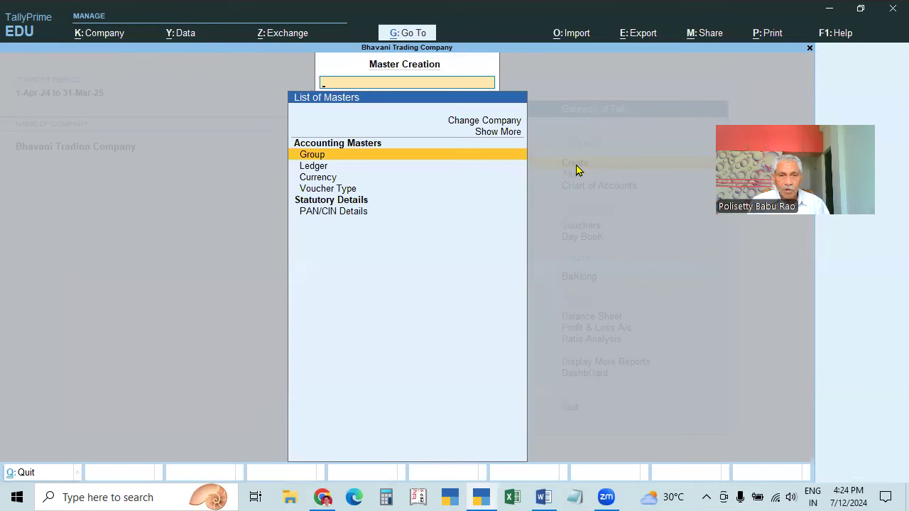
{"action": "key", "text": "Return"}
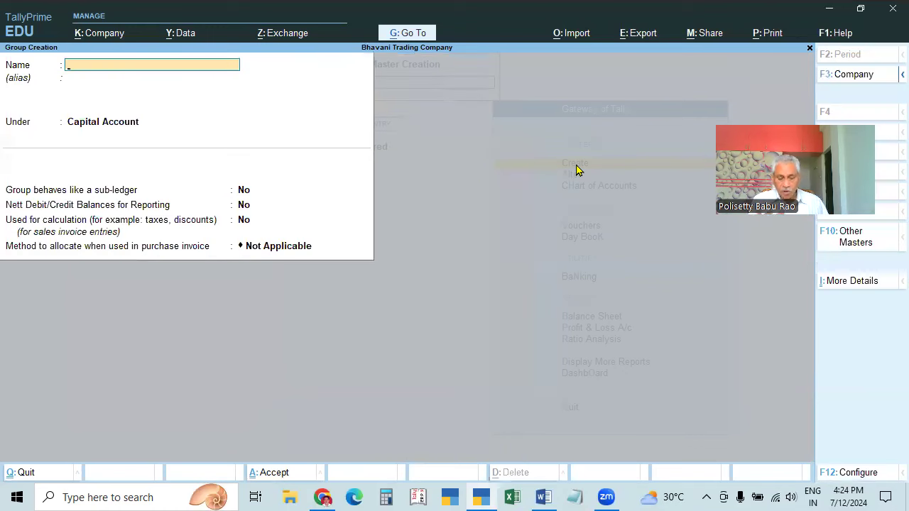
{"action": "key", "text": "Escape"}
{"action": "key", "text": "Down"}
{"action": "key", "text": "Return"}
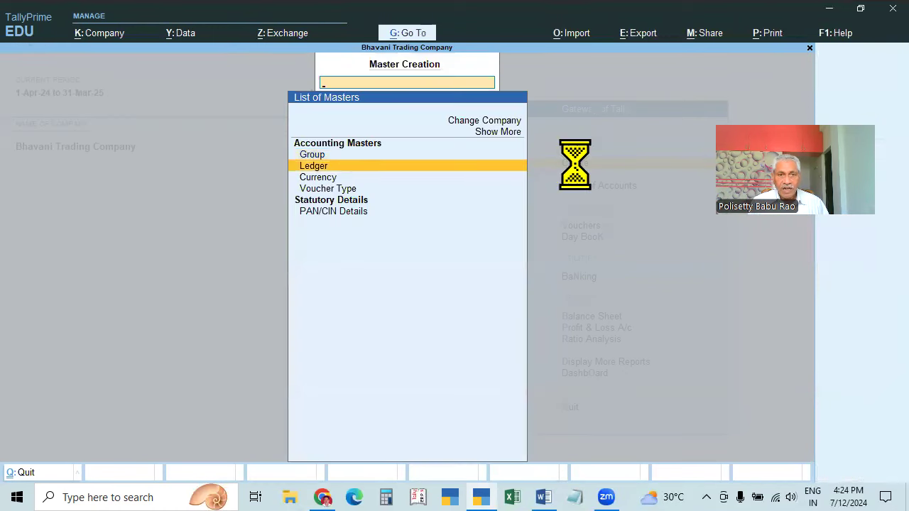
{"action": "key", "text": "Escape"}
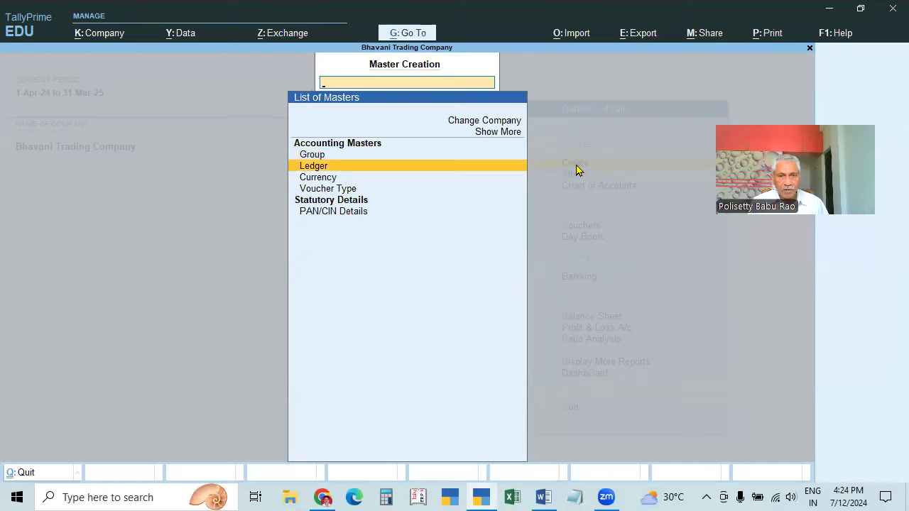
View the voucher type creation form and return to the Gateway of Tally
{"action": "key", "text": "Down"}
{"action": "key", "text": "Down"}
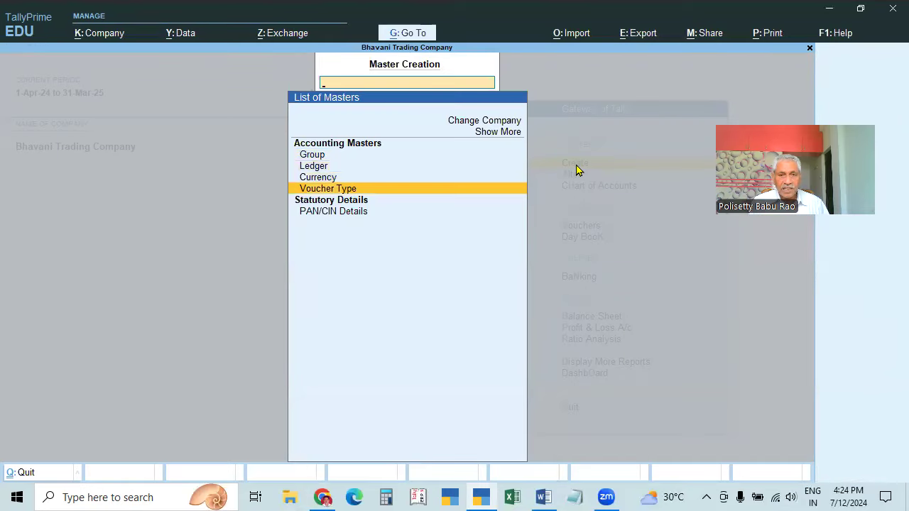
{"action": "key", "text": "Return"}
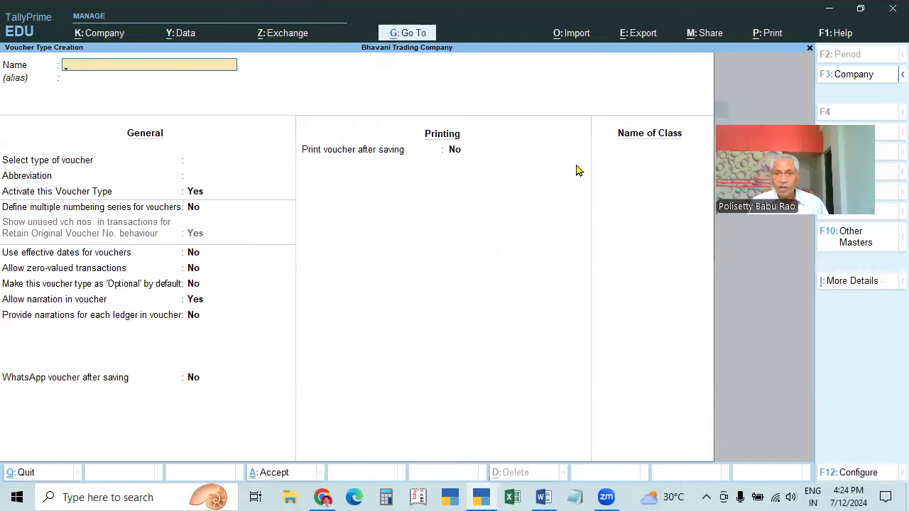
{"action": "key", "text": "Escape"}
{"action": "key", "text": "Escape"}
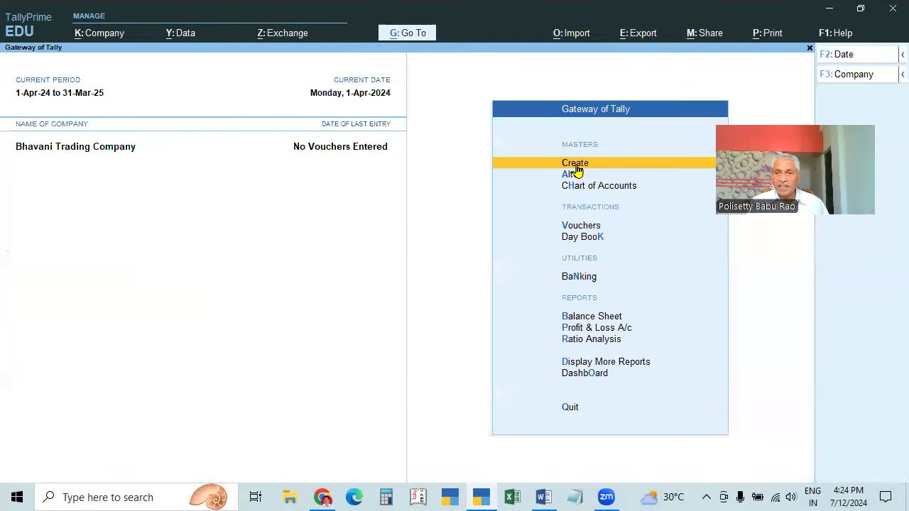
Examine the list of groups available for alteration in the company's masters
{"action": "key", "text": "Down"}
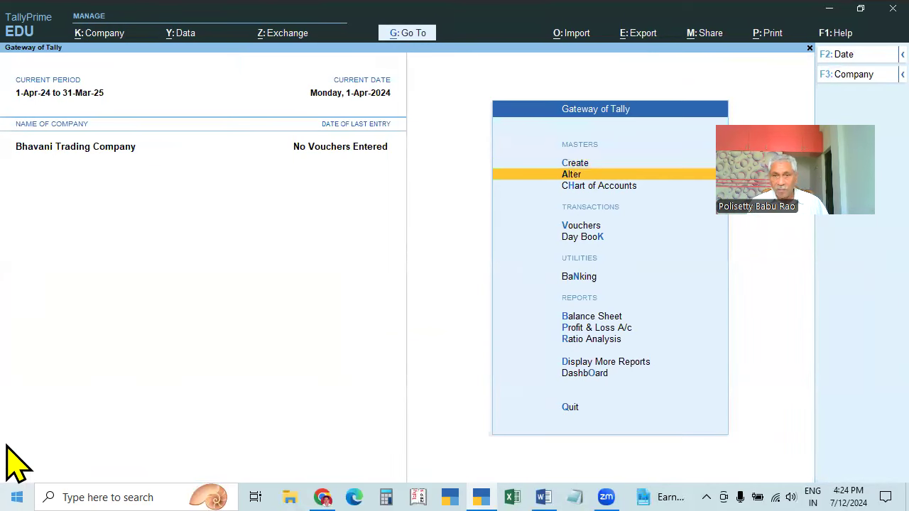
{"action": "key", "text": "Return"}
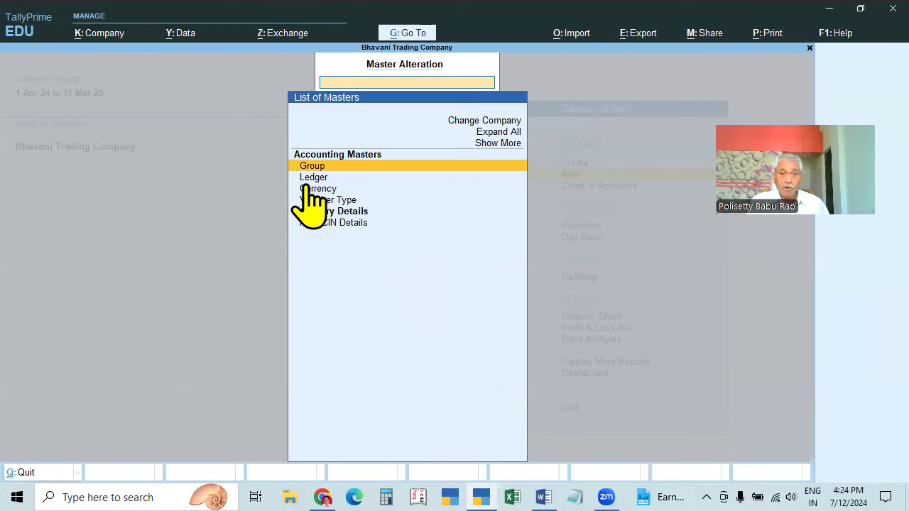
{"action": "key", "text": "Escape"}
{"action": "key", "text": "Return"}
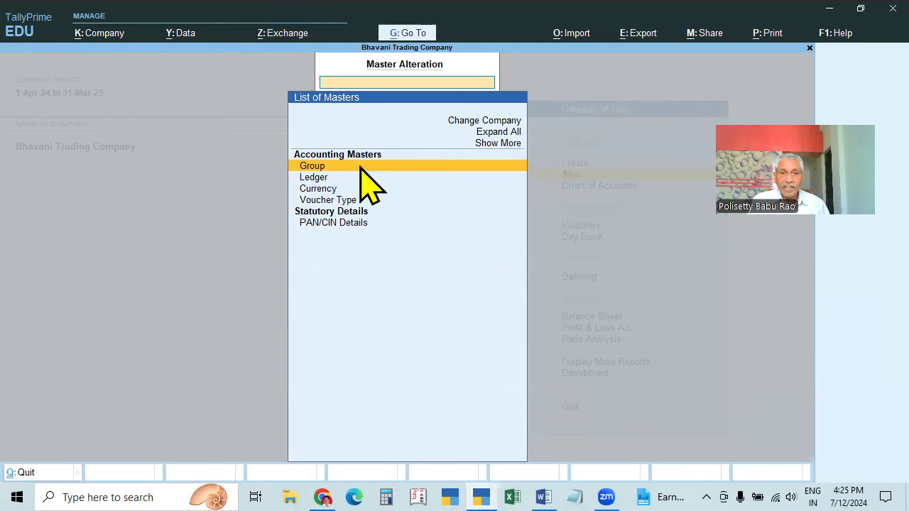
{"action": "left_click", "coordinate": [319, 168]}
{"action": "key", "text": "Escape"}
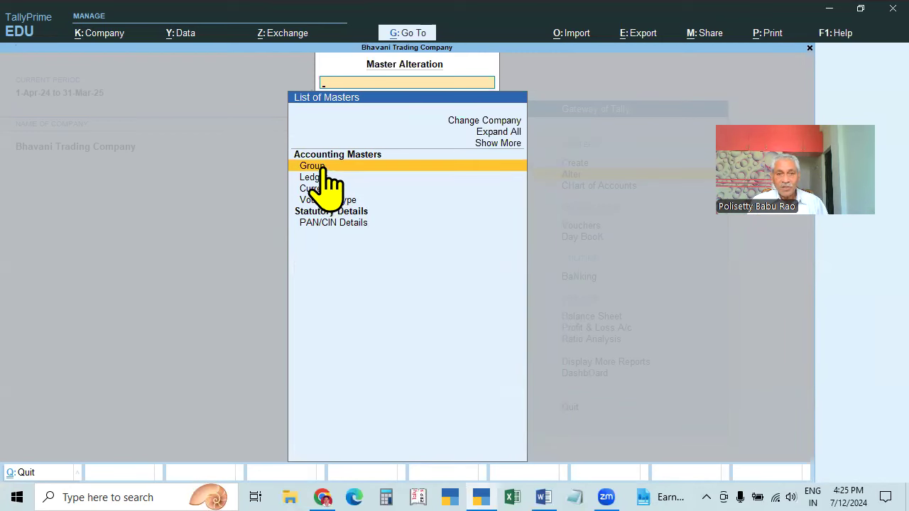
{"action": "key", "text": "Return"}
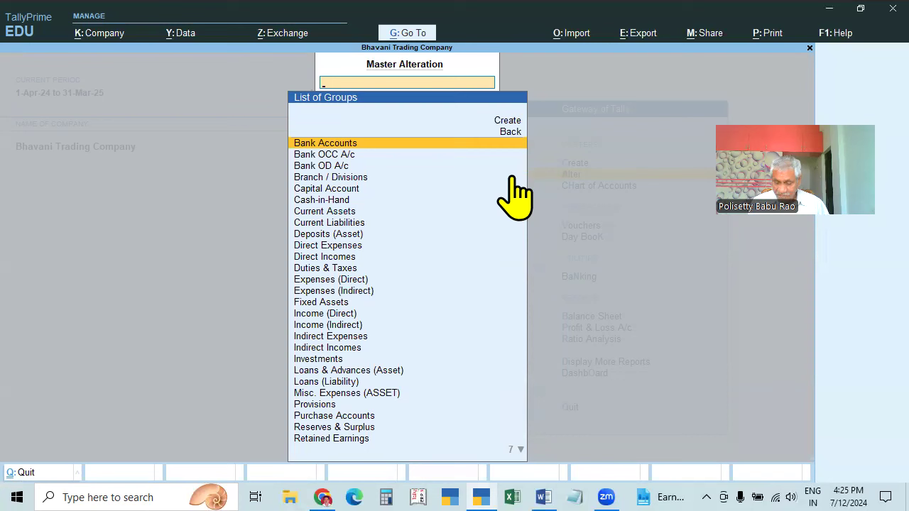
{"action": "key", "text": "Escape"}
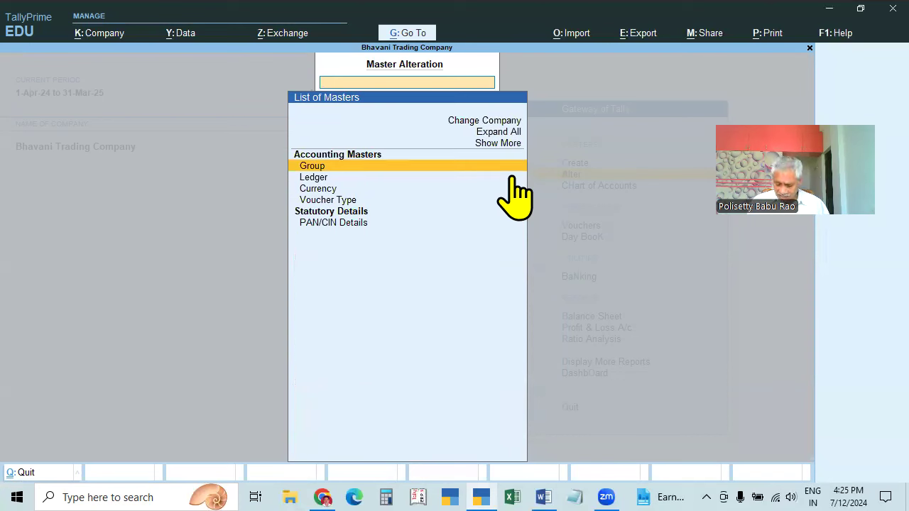
Examine the lists of ledgers and currencies available for alteration
{"action": "key", "text": "Down"}
{"action": "key", "text": "Return"}
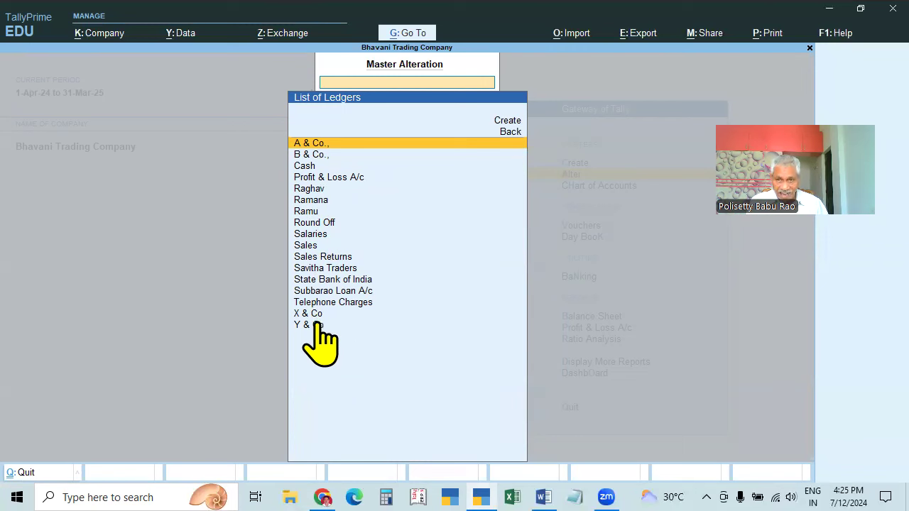
{"action": "key", "text": "Escape"}
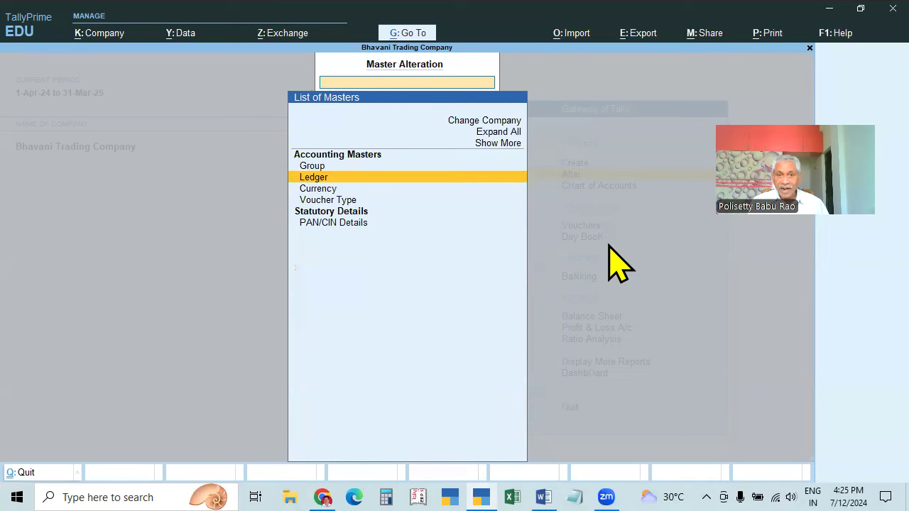
{"action": "key", "text": "Down"}
{"action": "key", "text": "Return"}
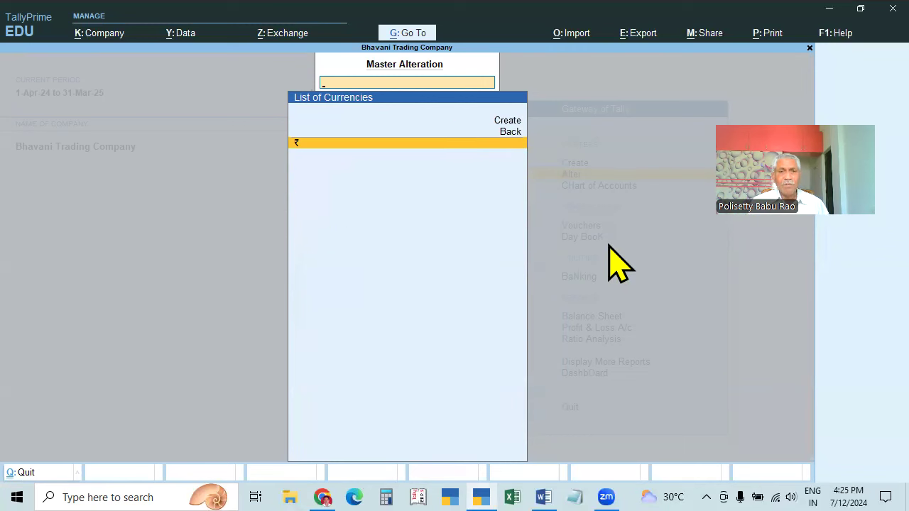
{"action": "key", "text": "Escape"}
View the Credit Note voucher type's alteration form and go over the list of voucher types
{"action": "key", "text": "Down"}
{"action": "key", "text": "Return"}
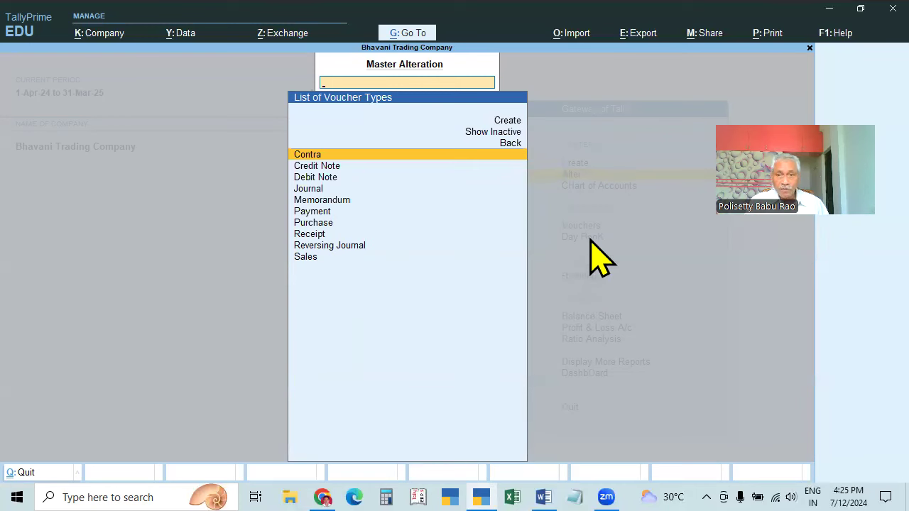
{"action": "key", "text": "Down"}
{"action": "key", "text": "Return"}
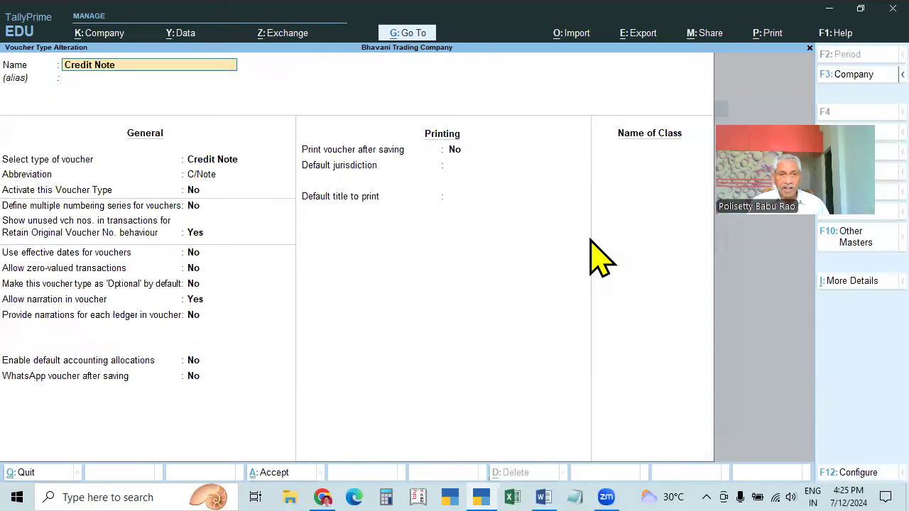
{"action": "key", "text": "Escape"}
{"action": "key", "text": "Escape"}
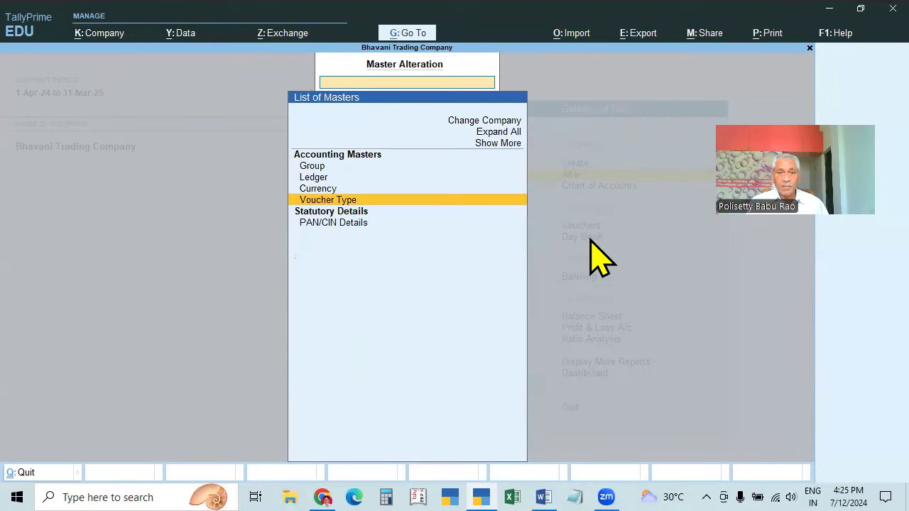
{"action": "key", "text": "Return"}
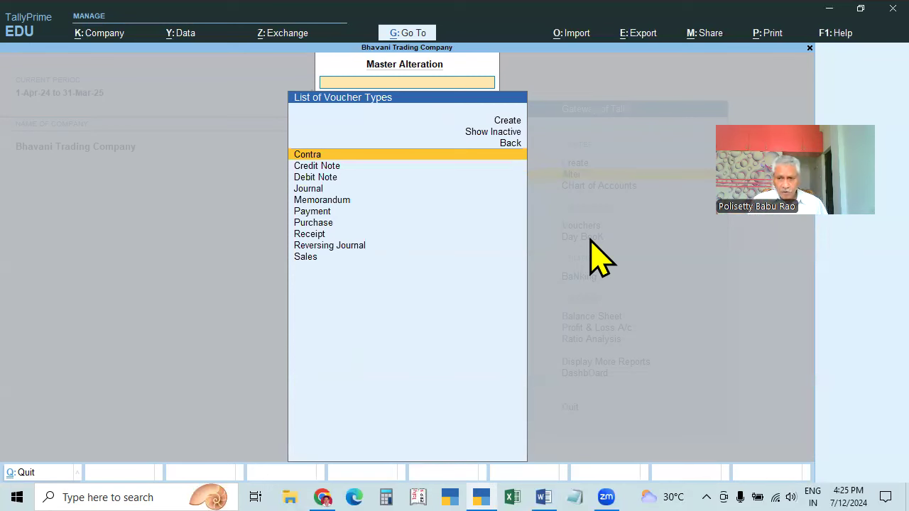
{"action": "key", "text": "Escape"}
Go over the alterable ledgers and groups once more
{"action": "key", "text": "Up"}
{"action": "key", "text": "Up"}
{"action": "key", "text": "Up"}
{"action": "key", "text": "Down"}
{"action": "key", "text": "Return"}
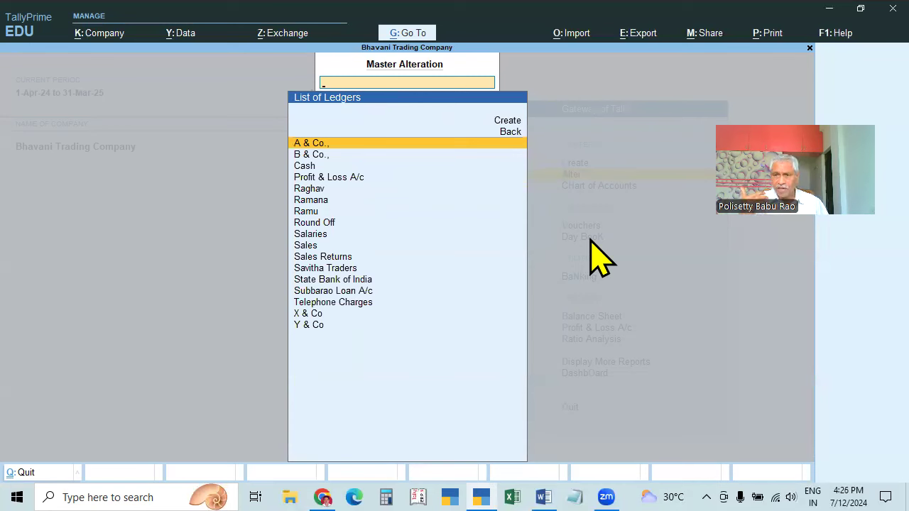
{"action": "key", "text": "Escape"}
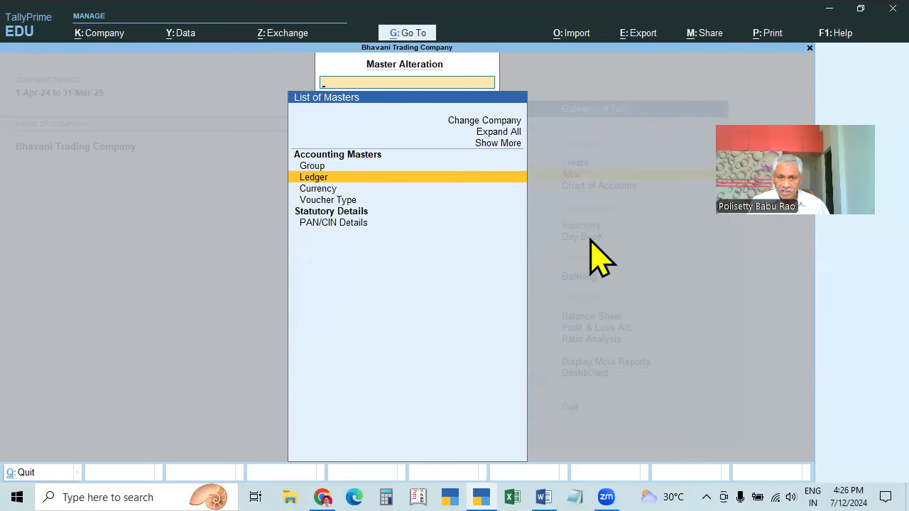
{"action": "key", "text": "Up"}
{"action": "key", "text": "Return"}
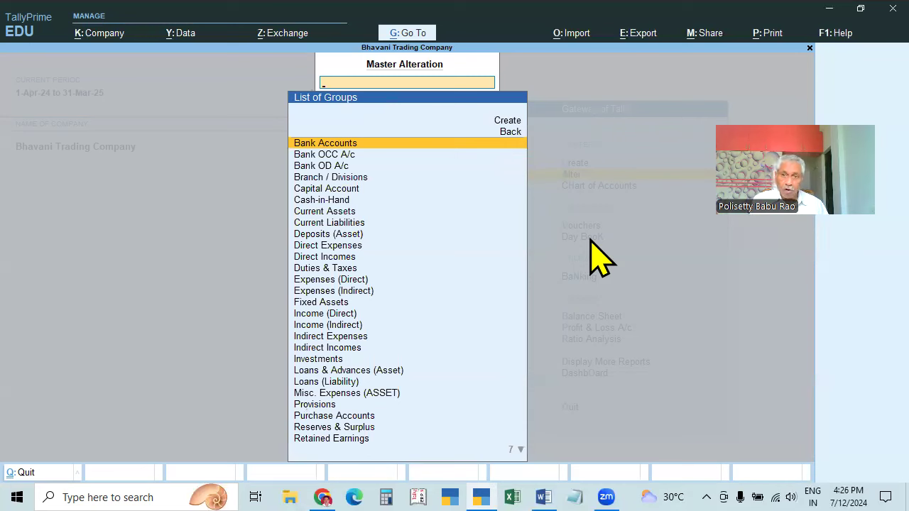
{"action": "key", "text": "Escape"}
Go over the alterable voucher types and currencies once more
{"action": "key", "text": "Down"}
{"action": "key", "text": "Down"}
{"action": "key", "text": "Down"}
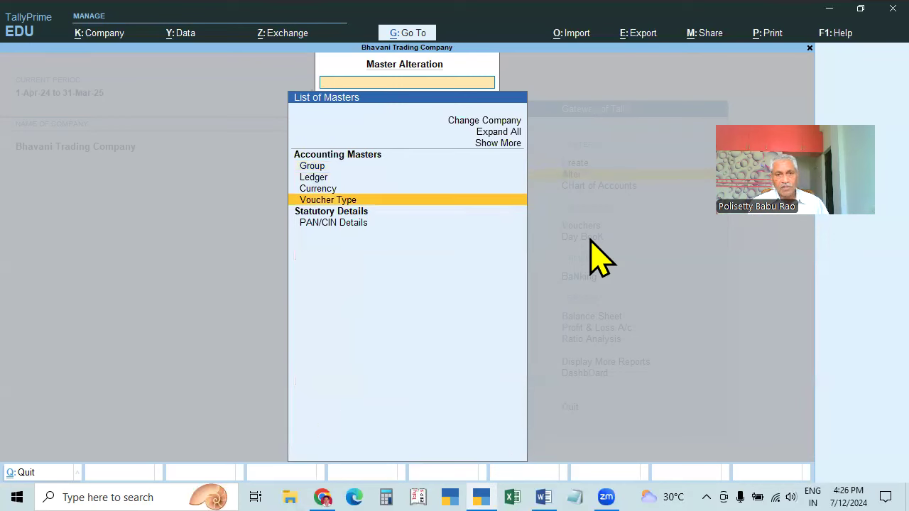
{"action": "key", "text": "Return"}
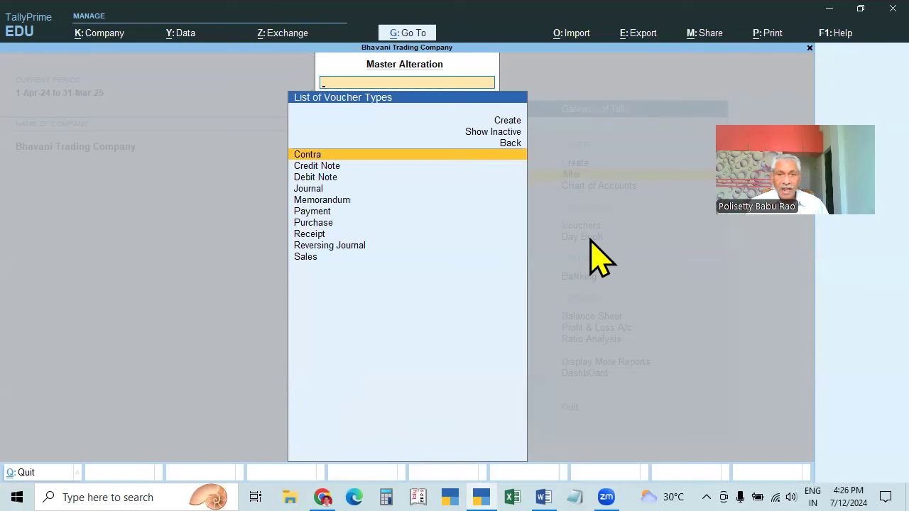
{"action": "key", "text": "Escape"}
{"action": "key", "text": "Up"}
{"action": "key", "text": "Return"}
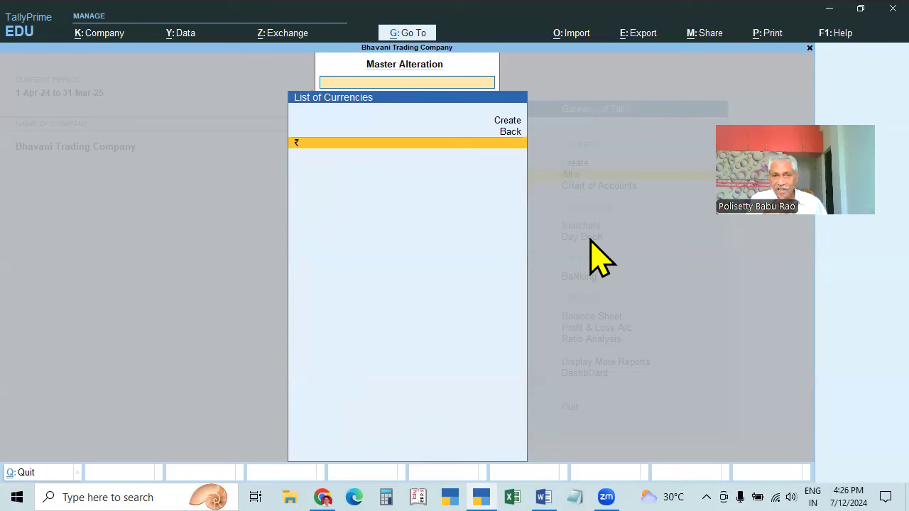
{"action": "key", "text": "Escape"}
Go through the ledgers available for alteration, down the list and back up, and return to the Gateway of Tally
{"action": "key", "text": "Up"}
{"action": "key", "text": "Up"}
{"action": "key", "text": "Up"}
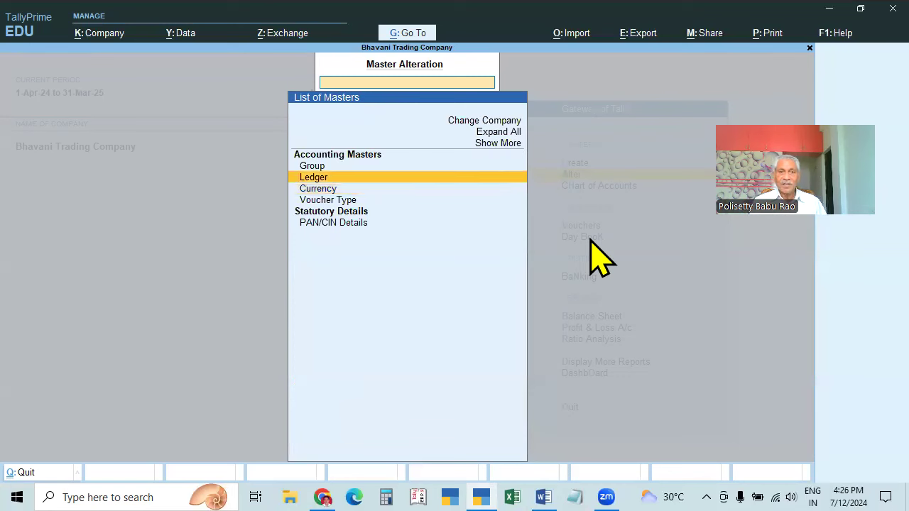
{"action": "key", "text": "Down"}
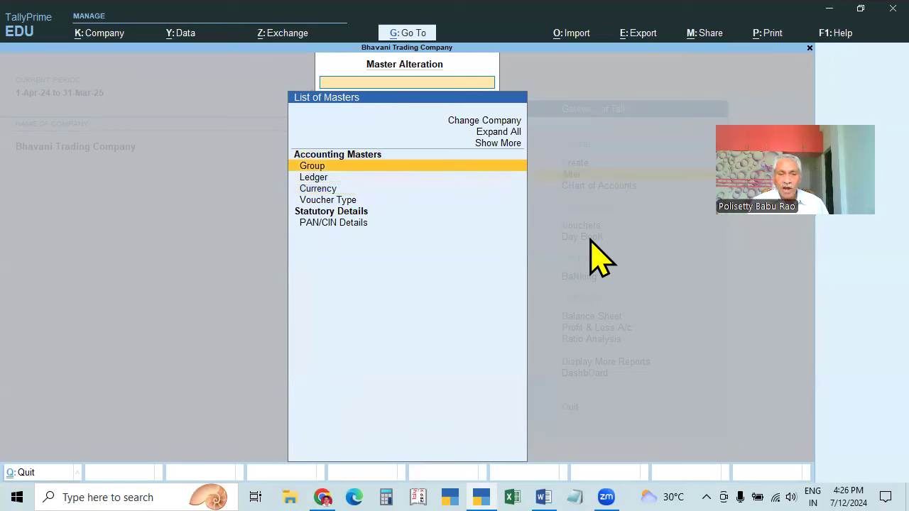
{"action": "key", "text": "Down"}
{"action": "key", "text": "Return"}
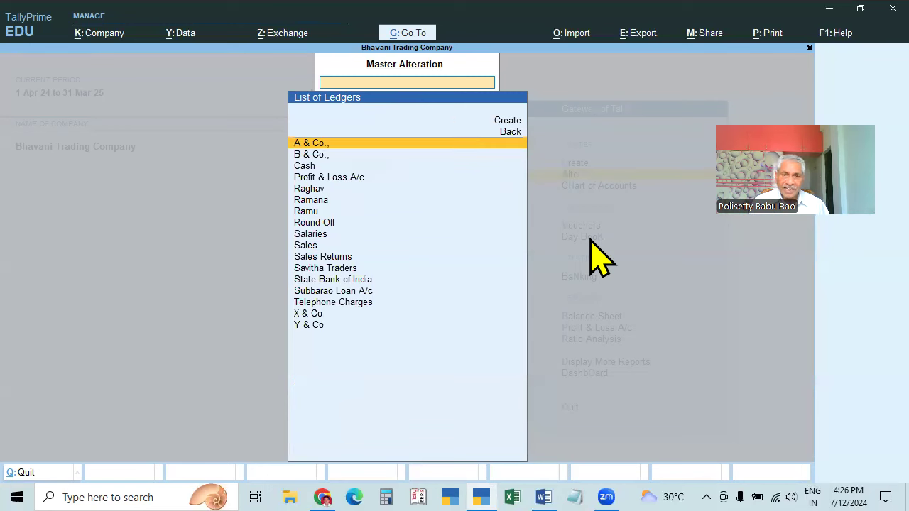
{"action": "key", "text": "Down"}
{"action": "key", "text": "Down"}
{"action": "key", "text": "Down"}
{"action": "key", "text": "Down"}
{"action": "key", "text": "Down"}
{"action": "key", "text": "Down"}
{"action": "key", "text": "Down"}
{"action": "key", "text": "Down"}
{"action": "key", "text": "Down"}
{"action": "key", "text": "Down"}
{"action": "key", "text": "Down"}
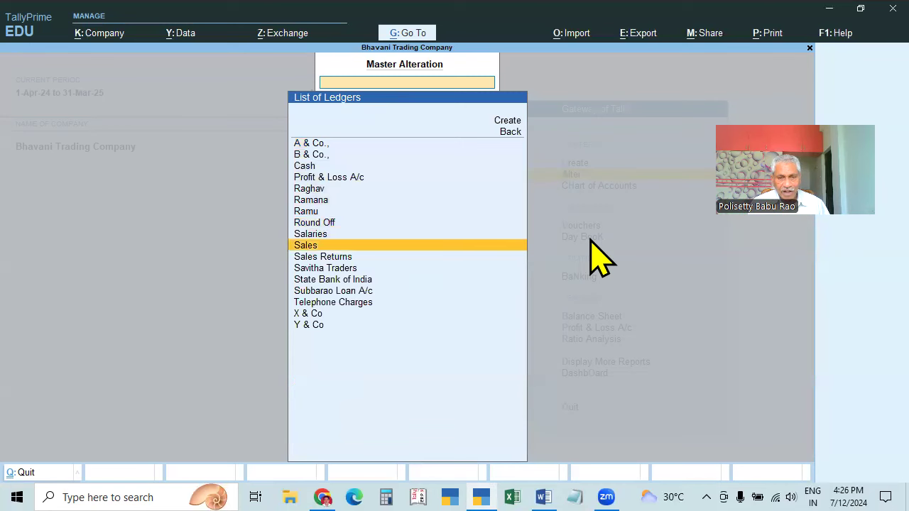
{"action": "key", "text": "Up"}
{"action": "key", "text": "Up"}
{"action": "key", "text": "Up"}
{"action": "key", "text": "Up"}
{"action": "key", "text": "Up"}
{"action": "key", "text": "Up"}
{"action": "key", "text": "Up"}
{"action": "key", "text": "Up"}
{"action": "key", "text": "Up"}
{"action": "key", "text": "Up"}
{"action": "key", "text": "Up"}
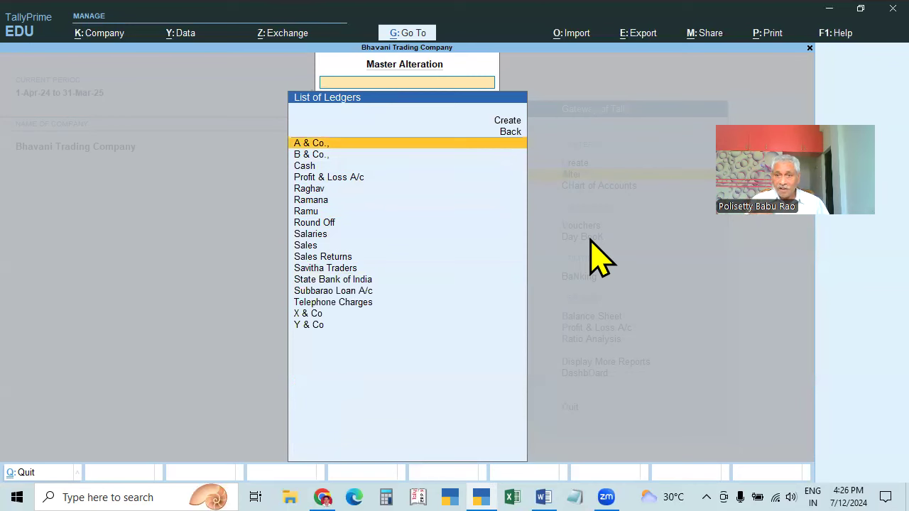
{"action": "key", "text": "Escape"}
{"action": "key", "text": "Escape"}
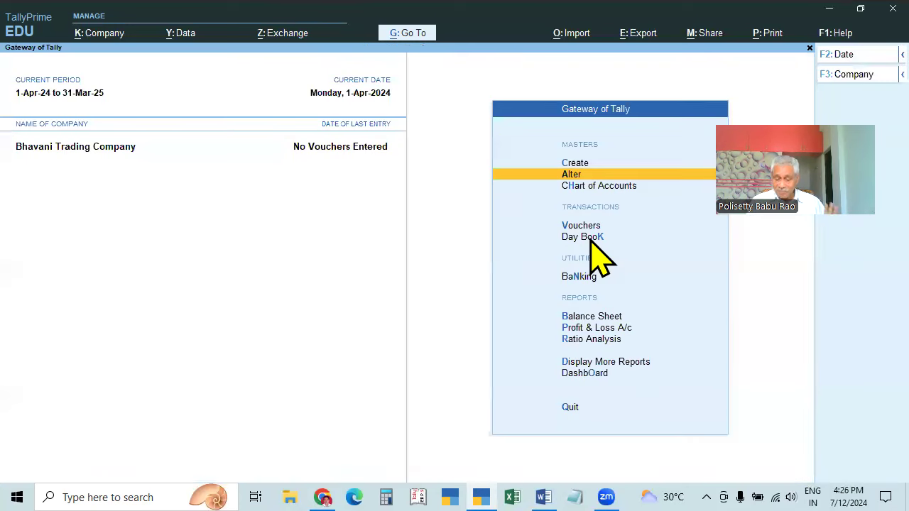
Look over the alterable accounting masters, view the ledger list, and go back to the Gateway of Tally
{"action": "left_click", "coordinate": [576, 182]}
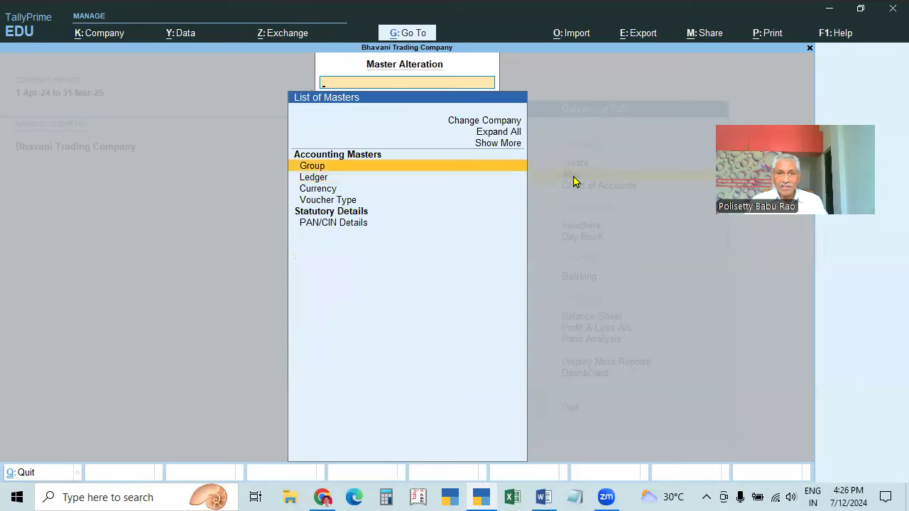
{"action": "key", "text": "Down"}
{"action": "key", "text": "Down"}
{"action": "key", "text": "Down"}
{"action": "key", "text": "Up"}
{"action": "key", "text": "Up"}
{"action": "key", "text": "Up"}
{"action": "key", "text": "Down"}
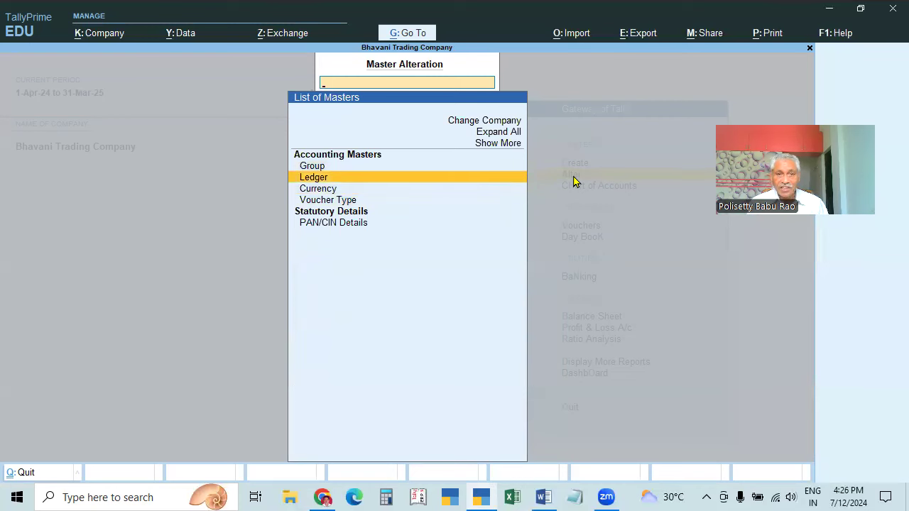
{"action": "key", "text": "Return"}
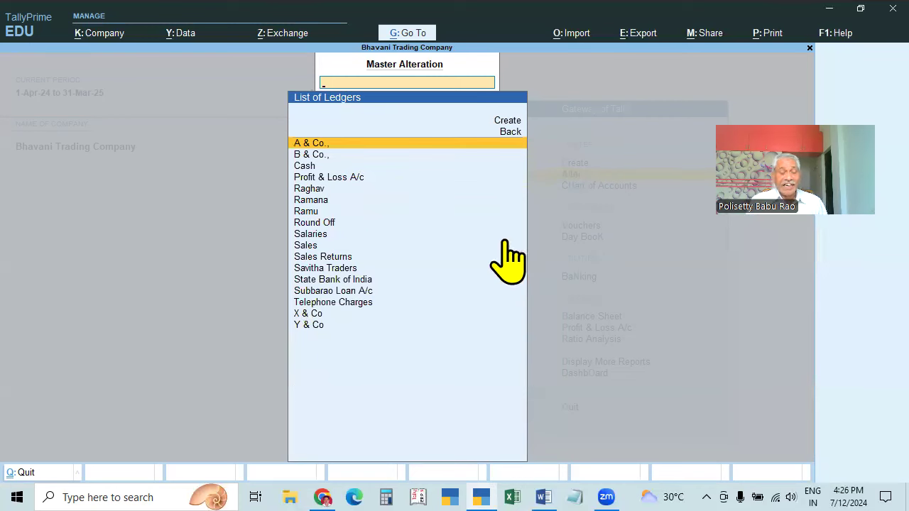
{"action": "key", "text": "Escape"}
{"action": "key", "text": "Escape"}
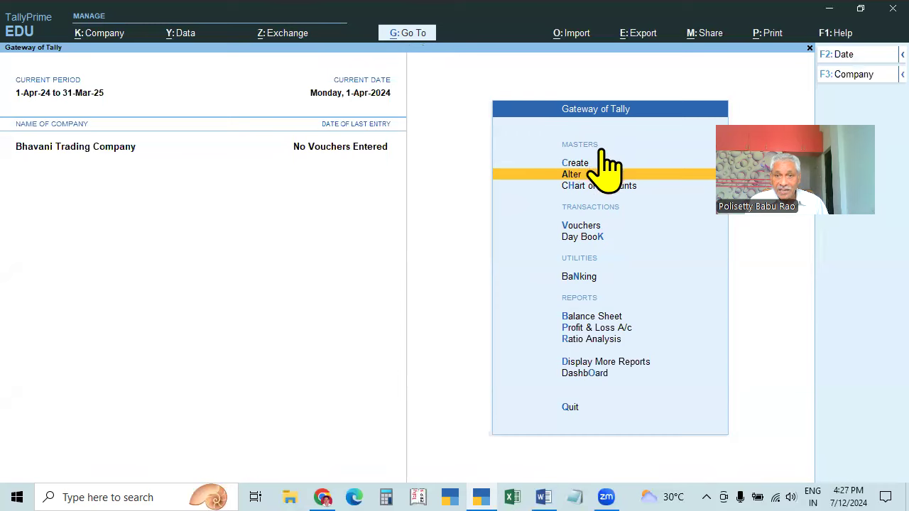
Reopen master alteration and go through the ledgers as far as State Bank of India, returning to the list of masters
{"action": "left_click", "coordinate": [579, 179]}
{"action": "key", "text": "Escape"}
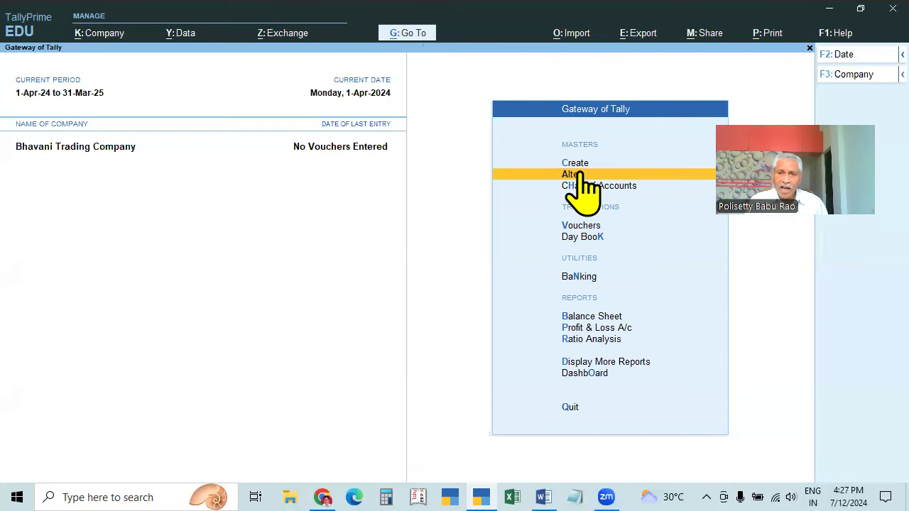
{"action": "left_click", "coordinate": [576, 180]}
{"action": "key", "text": "Down"}
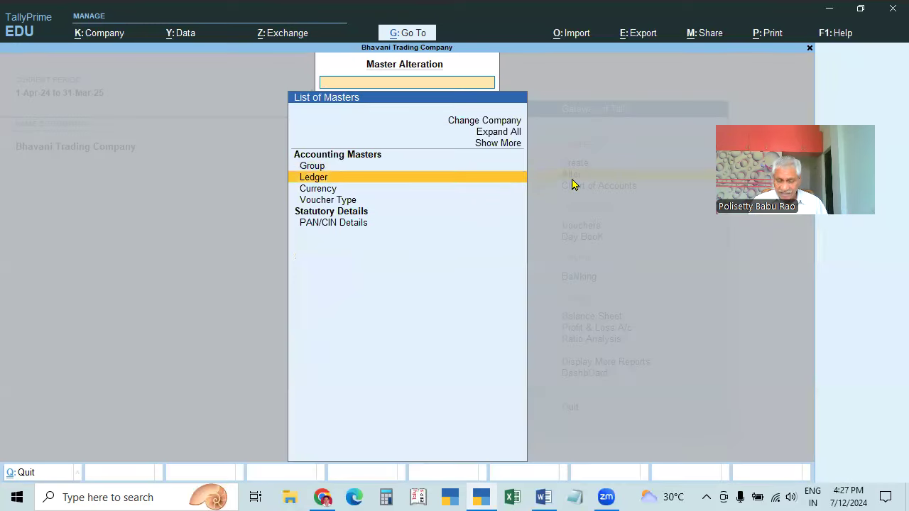
{"action": "key", "text": "Return"}
{"action": "key", "text": "Down"}
{"action": "key", "text": "Down"}
{"action": "key", "text": "Down"}
{"action": "key", "text": "Down"}
{"action": "key", "text": "Down"}
{"action": "key", "text": "Down"}
{"action": "key", "text": "Down"}
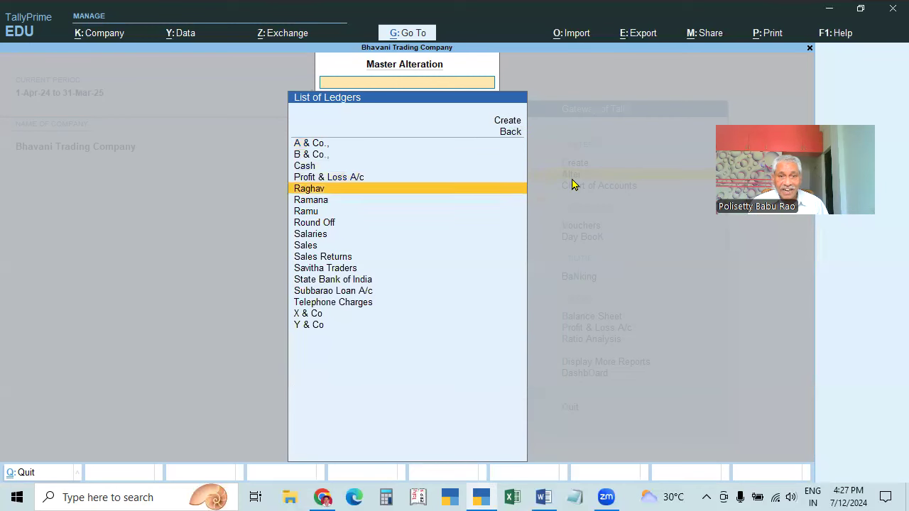
{"action": "key", "text": "Down"}
{"action": "key", "text": "Down"}
{"action": "key", "text": "Down"}
{"action": "key", "text": "Down"}
{"action": "key", "text": "Down"}
{"action": "key", "text": "Down"}
{"action": "key", "text": "Up"}
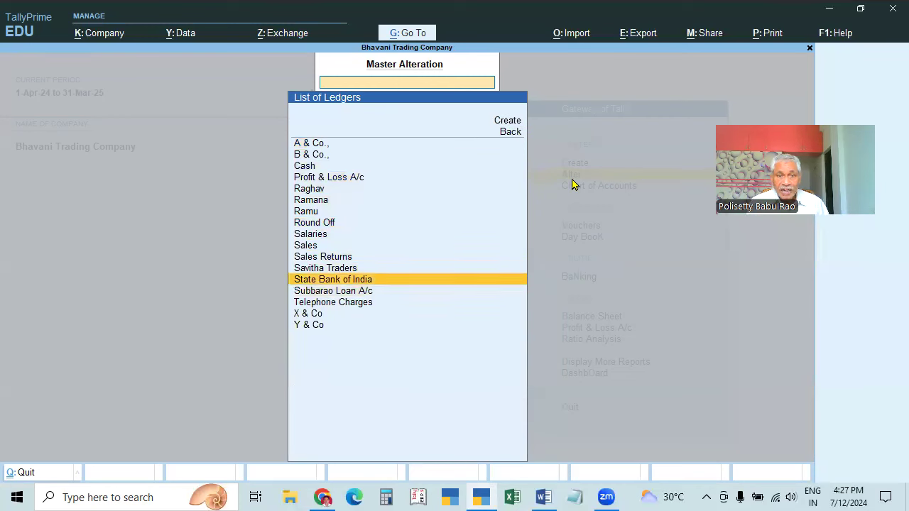
{"action": "key", "text": "Escape"}
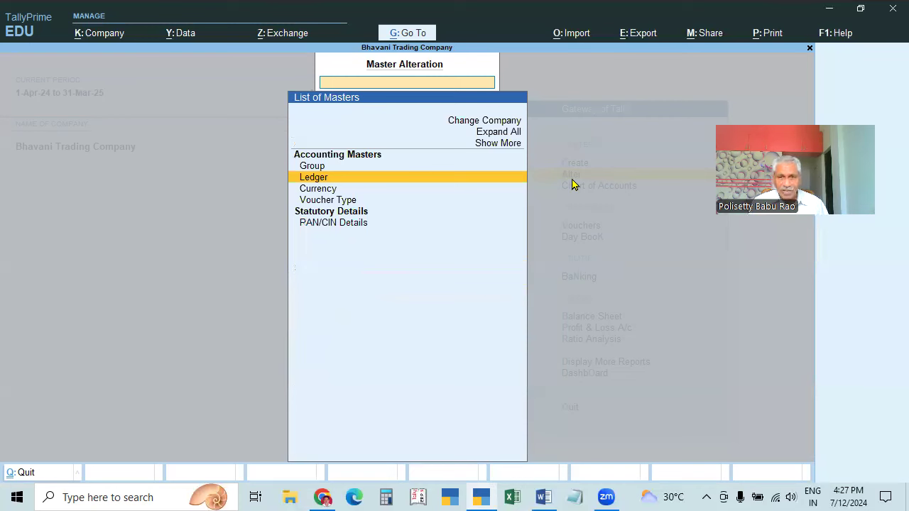
View the alteration lists of ledgers, groups and voucher types one after another
{"action": "key", "text": "Return"}
{"action": "key", "text": "Escape"}
{"action": "key", "text": "Up"}
{"action": "key", "text": "Return"}
{"action": "key", "text": "Escape"}
{"action": "key", "text": "Down"}
{"action": "key", "text": "Down"}
{"action": "key", "text": "Down"}
{"action": "key", "text": "Return"}
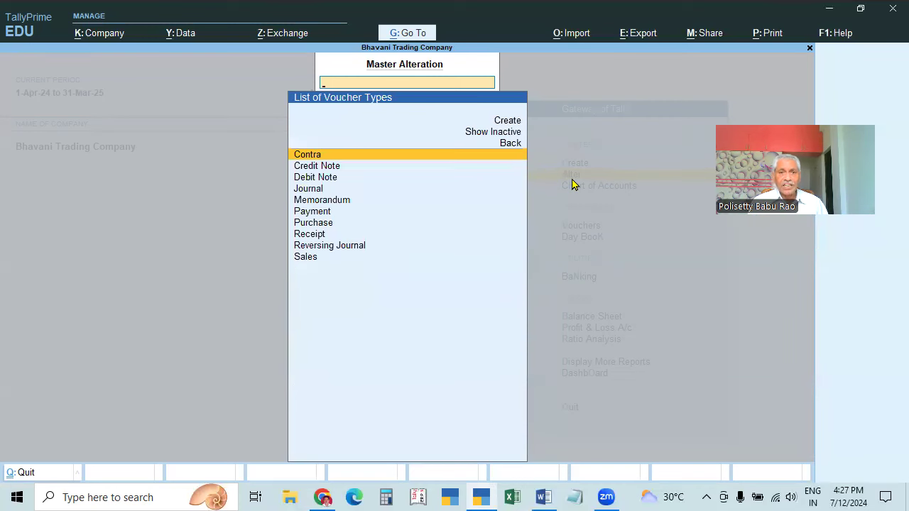
Leave the voucher types, check the ledger alteration list, and return to the Gateway of Tally
{"action": "key", "text": "Escape"}
{"action": "key", "text": "Up"}
{"action": "key", "text": "Up"}
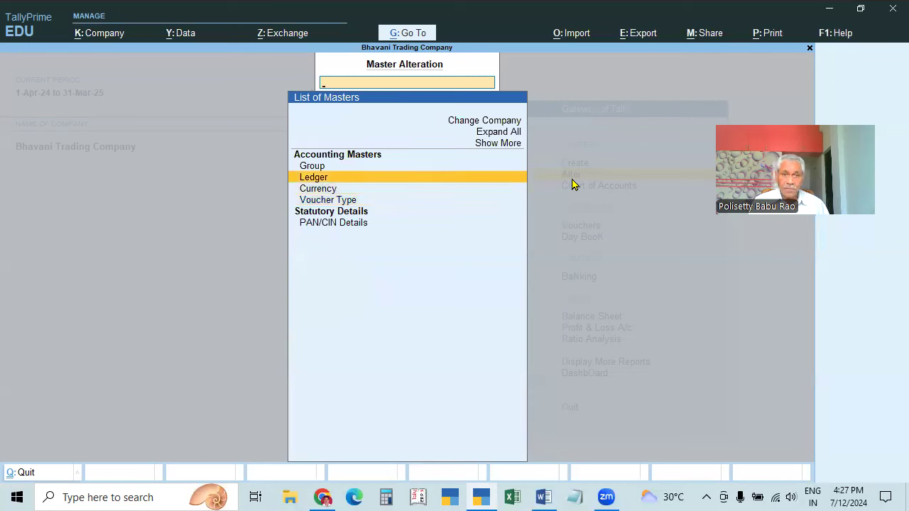
{"action": "key", "text": "Return"}
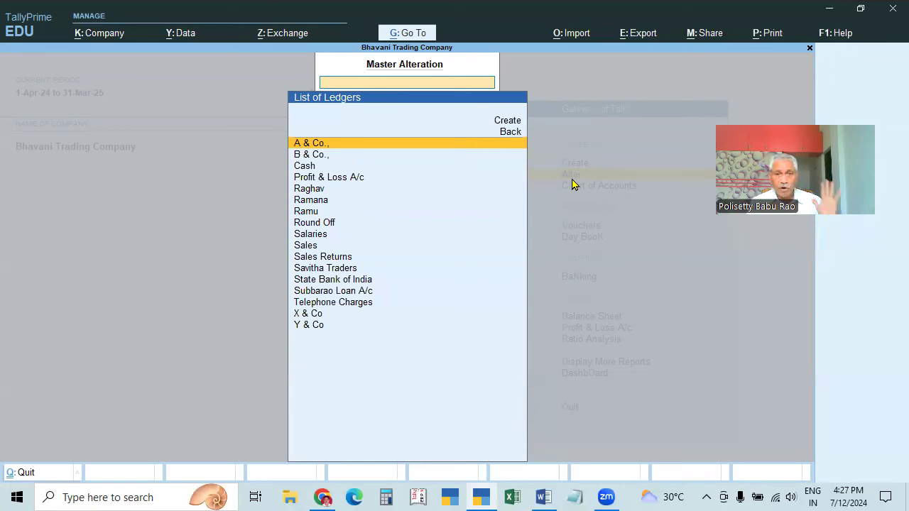
{"action": "key", "text": "Escape"}
{"action": "key", "text": "Escape"}
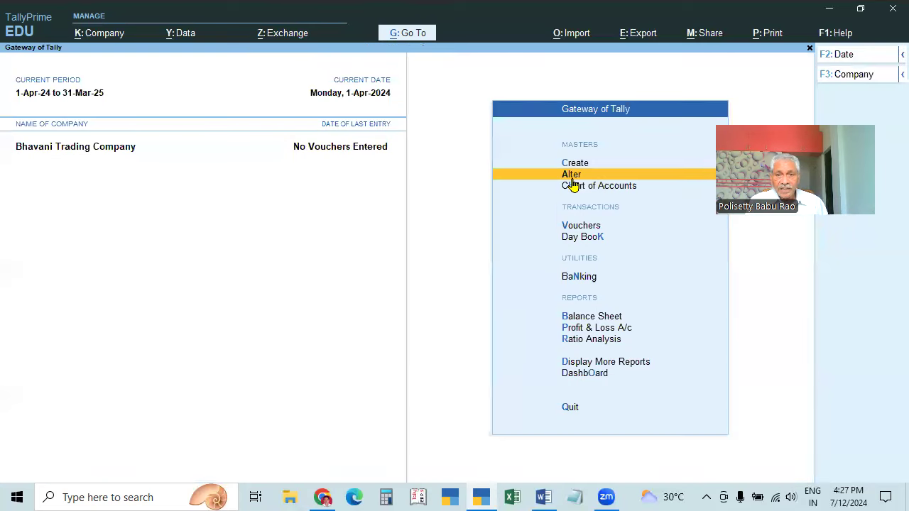
View the blank Group Creation form from the list of groups in master alteration and leave it unsaved
{"action": "key", "text": "Return"}
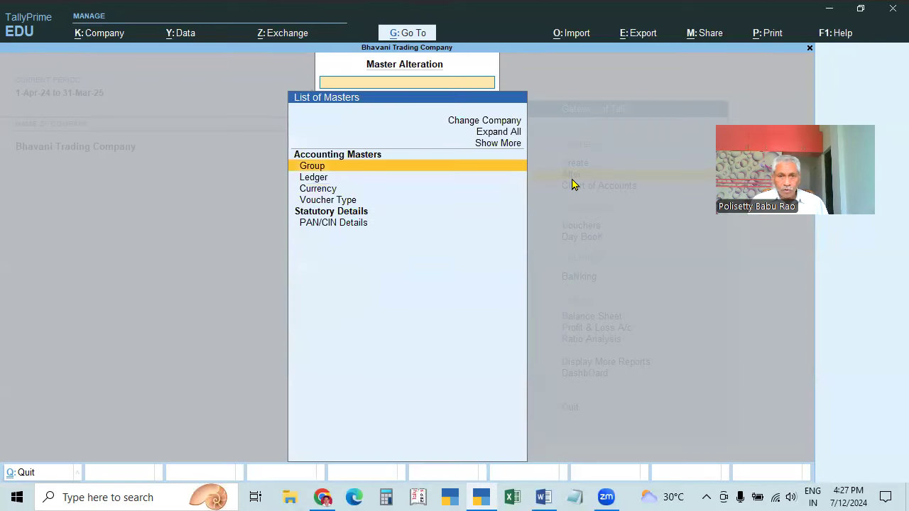
{"action": "key", "text": "Return"}
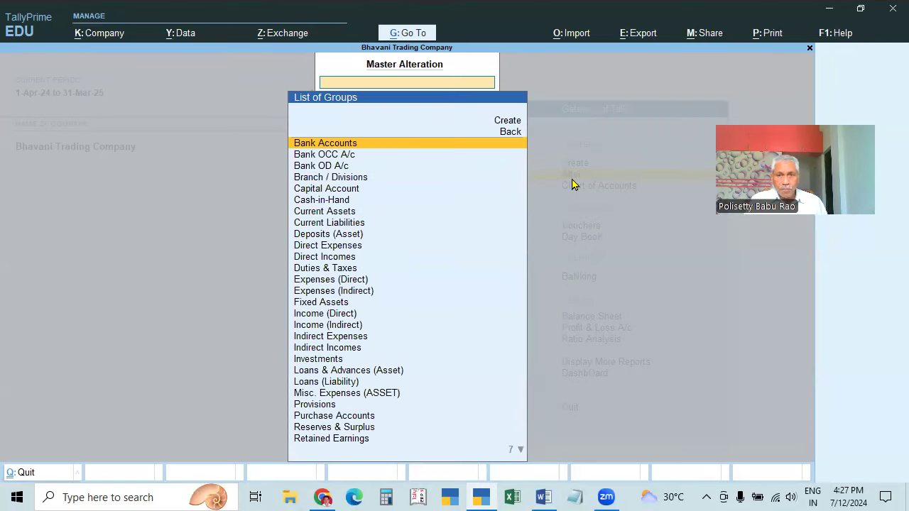
{"action": "left_click", "coordinate": [508, 122]}
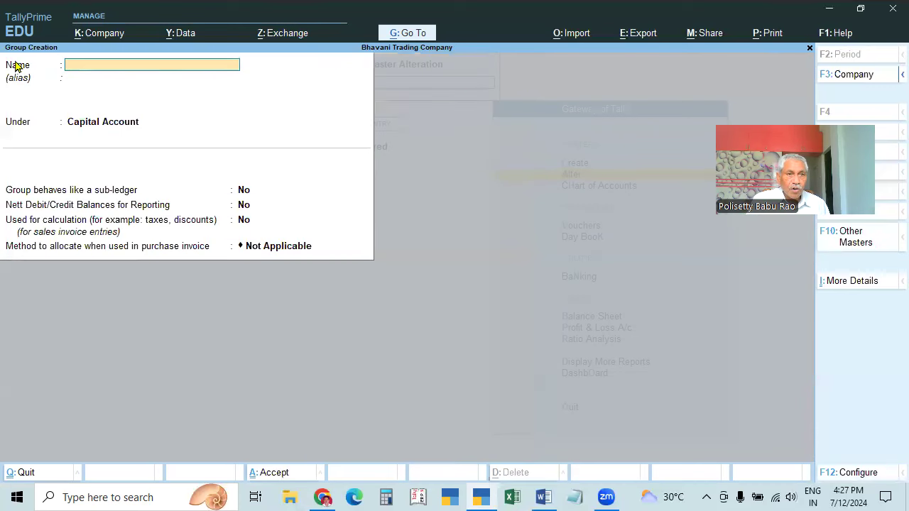
{"action": "key", "text": "Escape"}
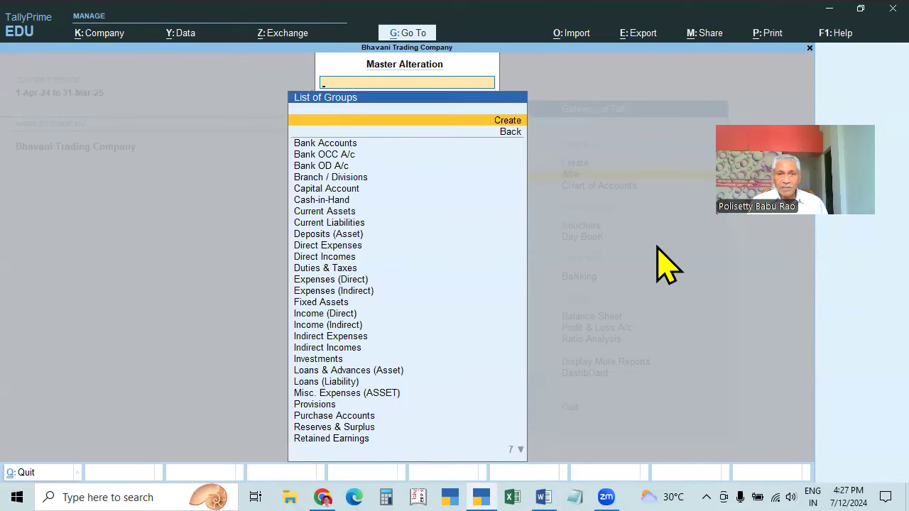
View the blank Ledger Creation form from the list of ledgers in master alteration and leave it unsaved
{"action": "key", "text": "Escape"}
{"action": "key", "text": "Down"}
{"action": "key", "text": "Return"}
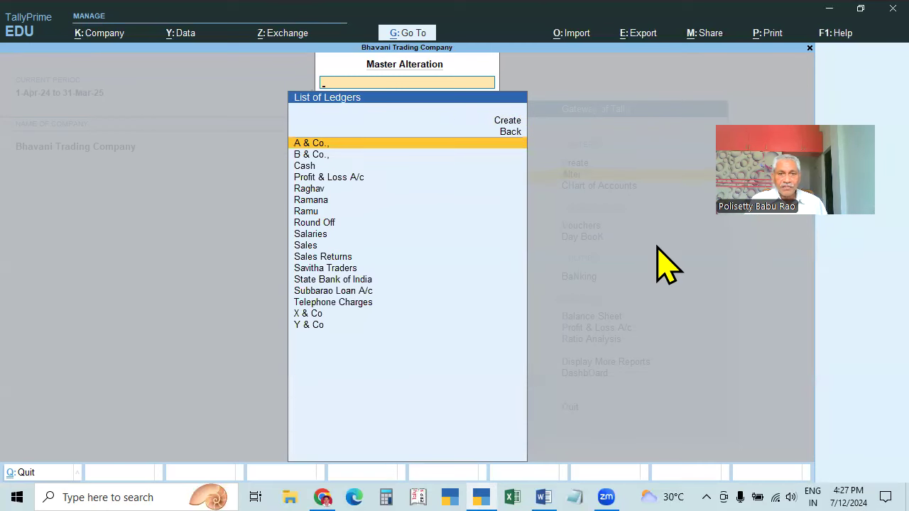
{"action": "left_click", "coordinate": [508, 125]}
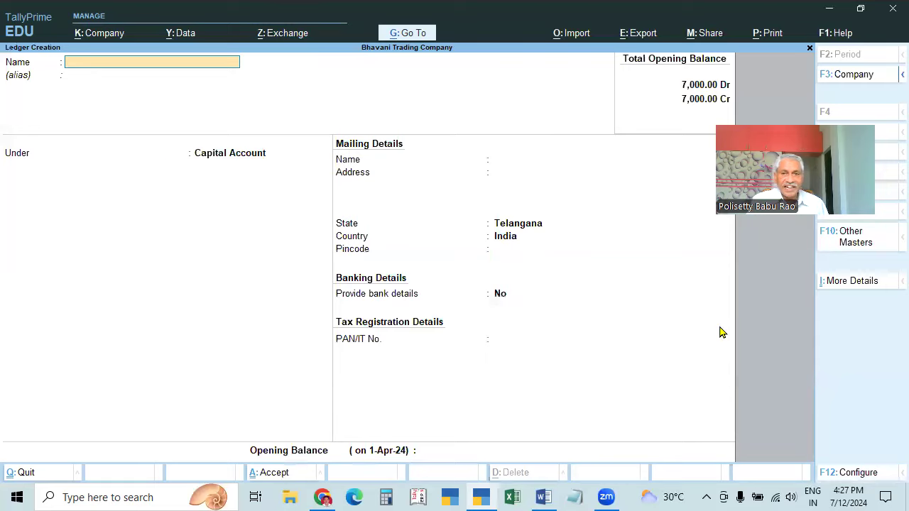
{"action": "key", "text": "Escape"}
View the currency creation option from the list of currencies in master alteration and back out to the list of masters
{"action": "key", "text": "Escape"}
{"action": "key", "text": "Down"}
{"action": "key", "text": "Up"}
{"action": "key", "text": "Down"}
{"action": "key", "text": "Return"}
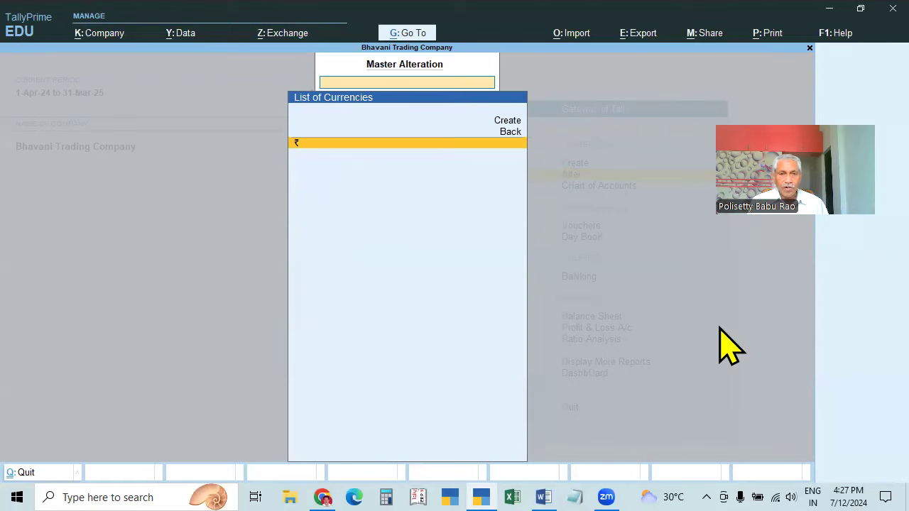
{"action": "left_click", "coordinate": [507, 121]}
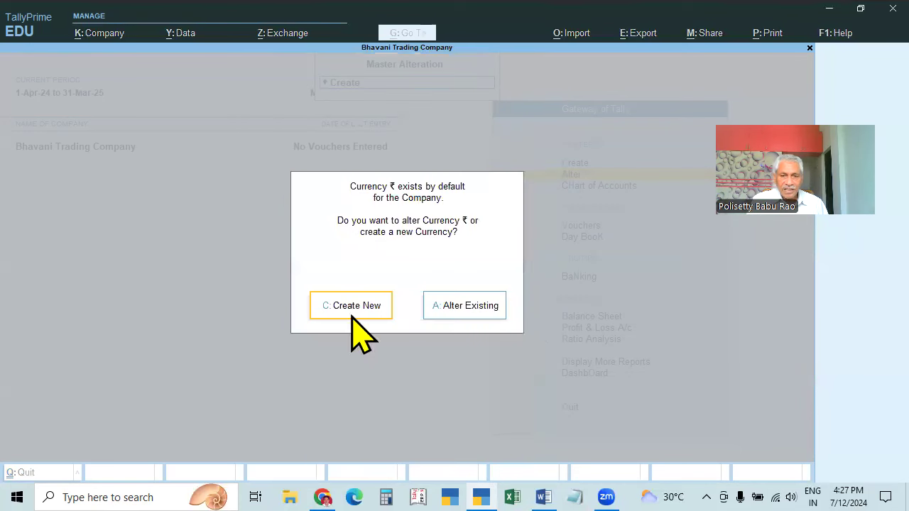
{"action": "key", "text": "a"}
{"action": "key", "text": "Escape"}
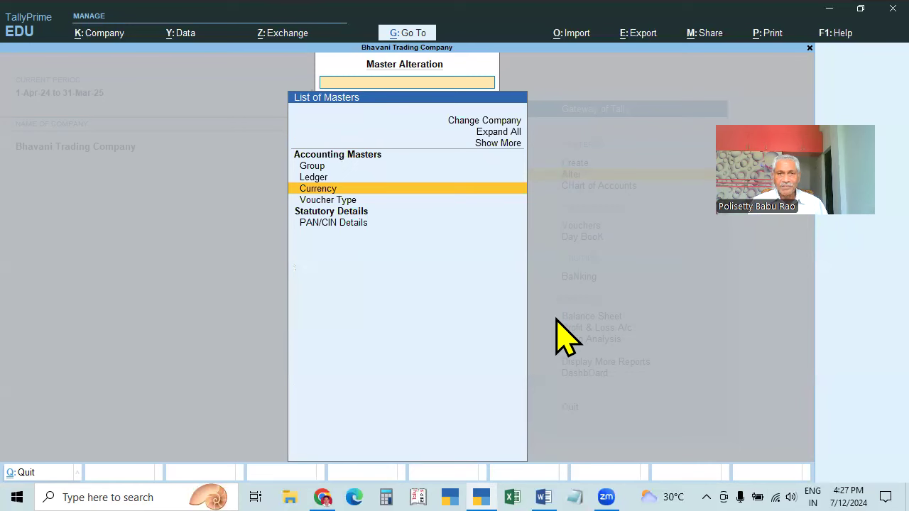
View the blank Voucher Type Creation form from the voucher type alteration list and exit master alteration
{"action": "key", "text": "Down"}
{"action": "key", "text": "Return"}
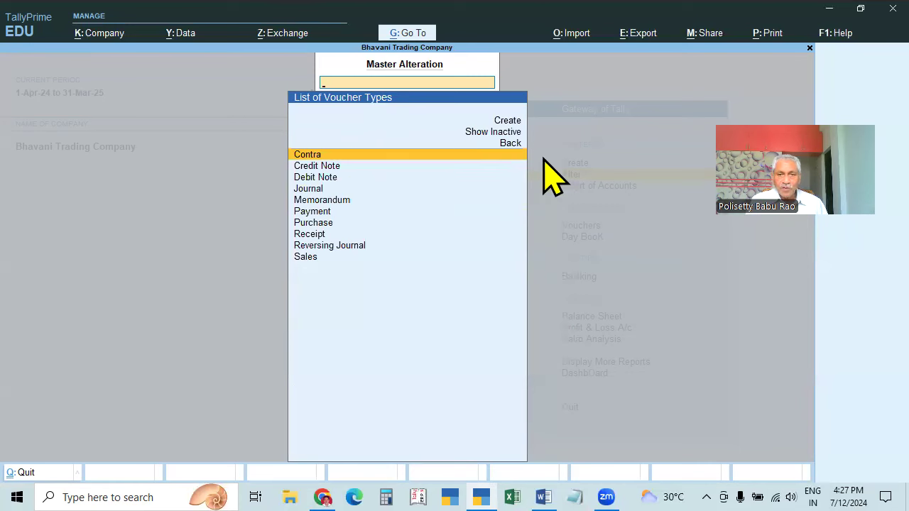
{"action": "left_click", "coordinate": [513, 122]}
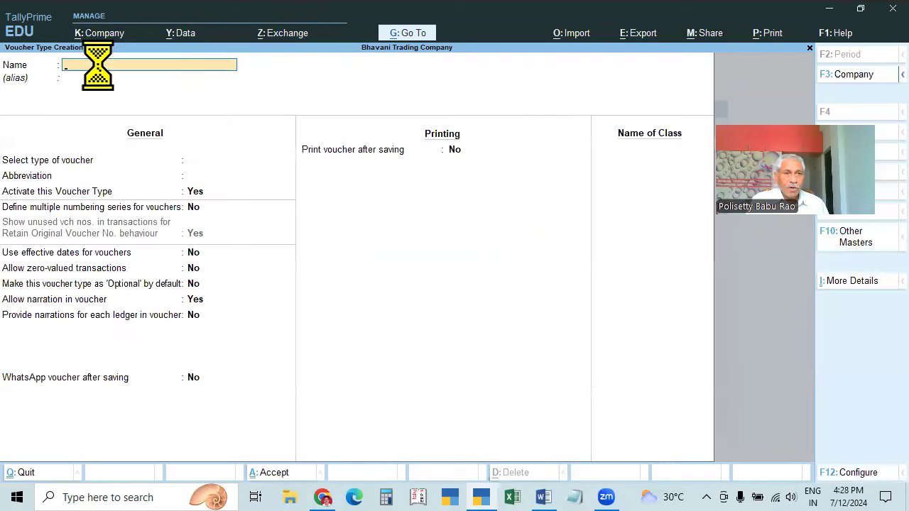
{"action": "key", "text": "Escape"}
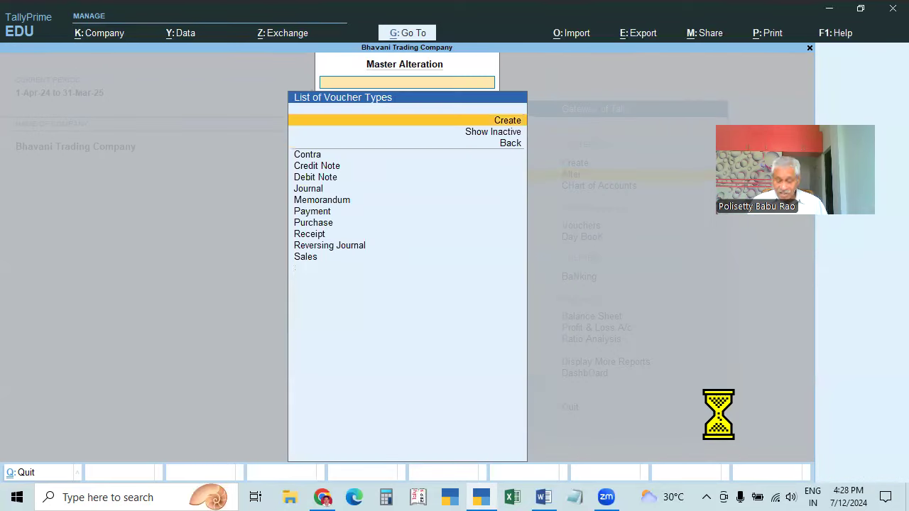
{"action": "key", "text": "Escape"}
{"action": "key", "text": "Up"}
{"action": "key", "text": "Escape"}
Reopen master alteration, view the Ledger Creation form once more from the ledger list, and return to that list
{"action": "key", "text": "Return"}
{"action": "key", "text": "Down"}
{"action": "key", "text": "Down"}
{"action": "key", "text": "Up"}
{"action": "key", "text": "Down"}
{"action": "key", "text": "Down"}
{"action": "key", "text": "Up"}
{"action": "key", "text": "Up"}
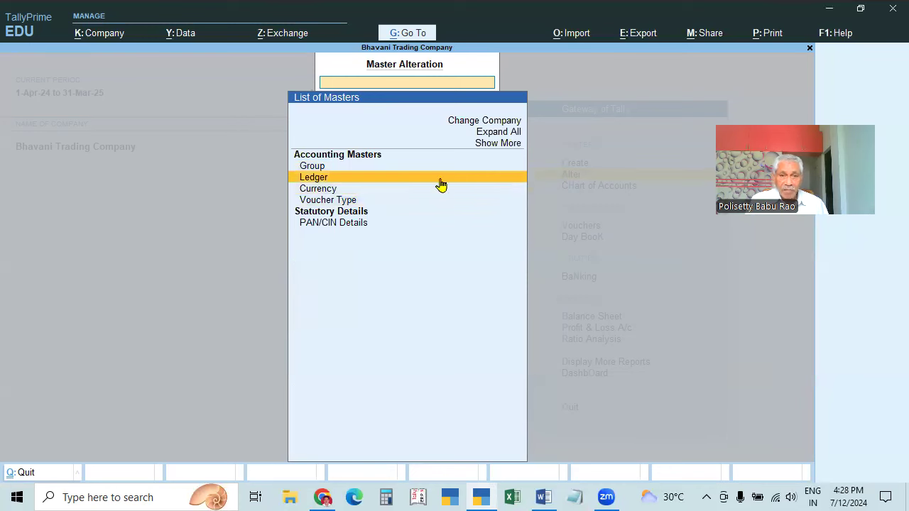
{"action": "key", "text": "Return"}
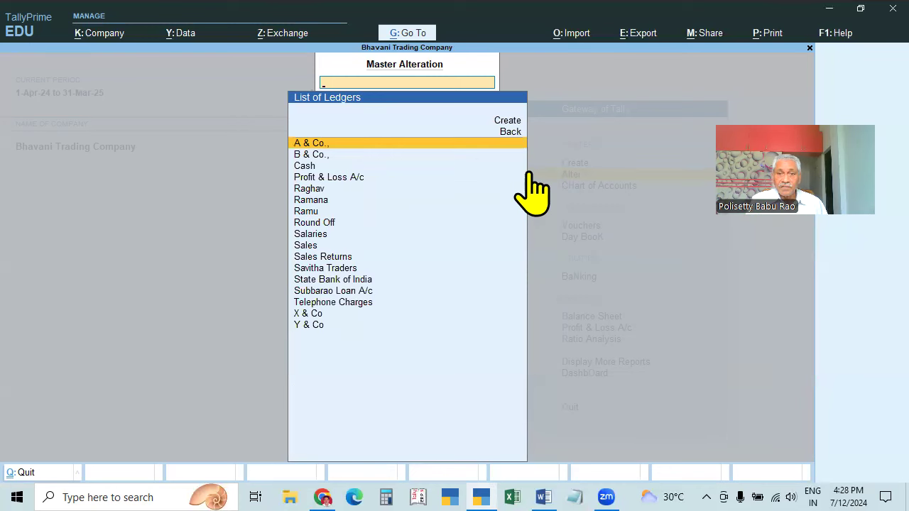
{"action": "key", "text": "Up"}
{"action": "key", "text": "Return"}
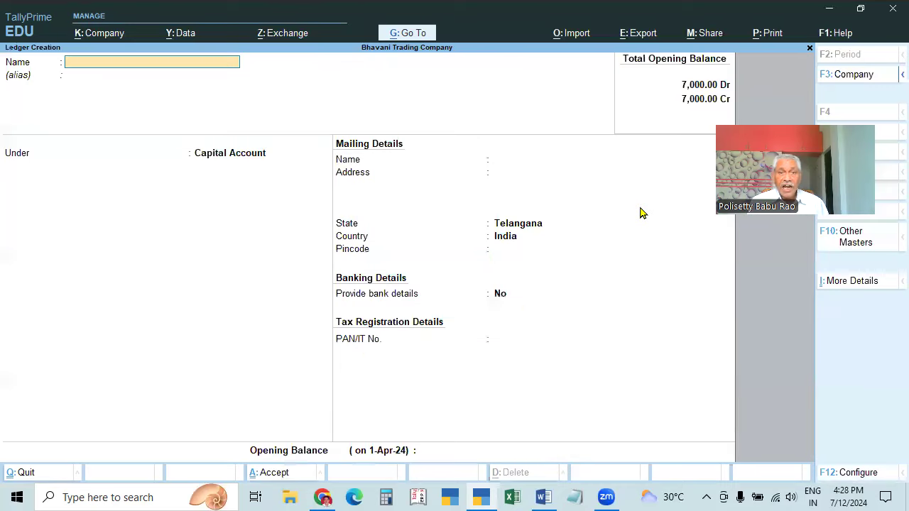
{"action": "key", "text": "Escape"}
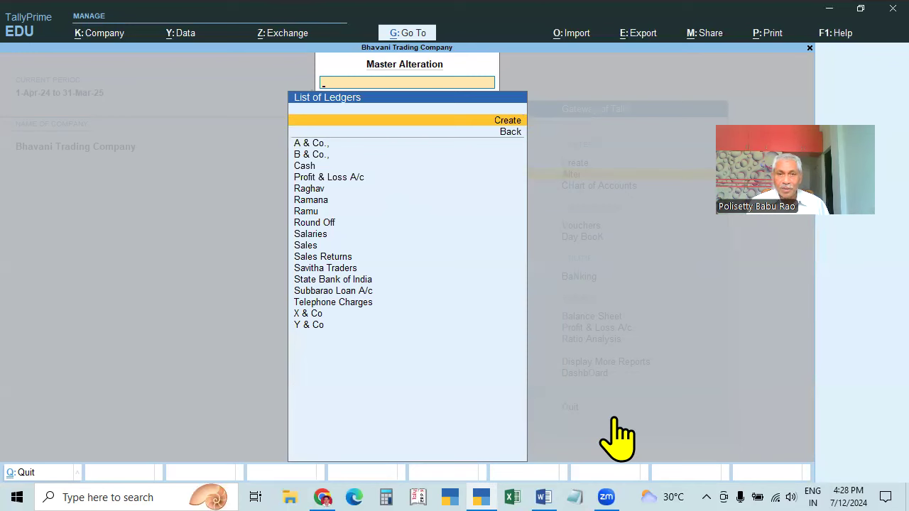
View the blank Ledger Creation form from the ledger alteration list, leave it unsaved and return to the Gateway of Tally
{"action": "key", "text": "Return"}
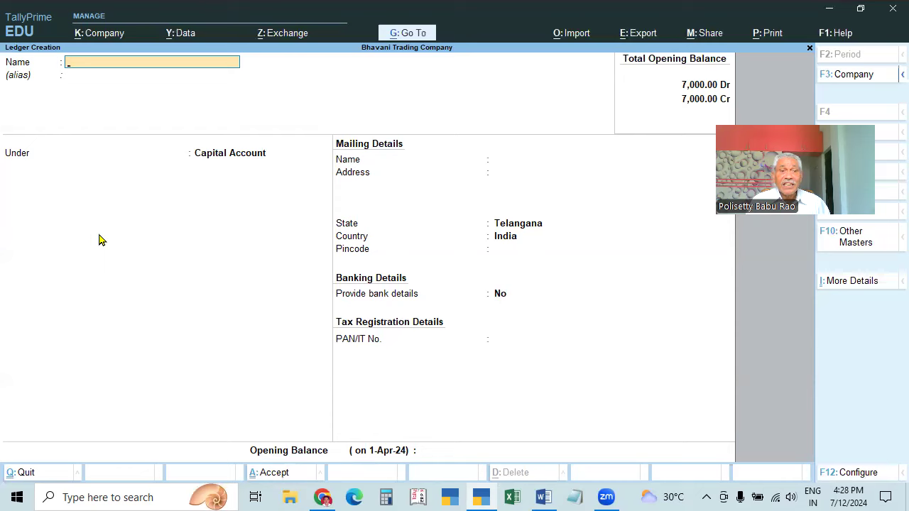
{"action": "key", "text": "Escape"}
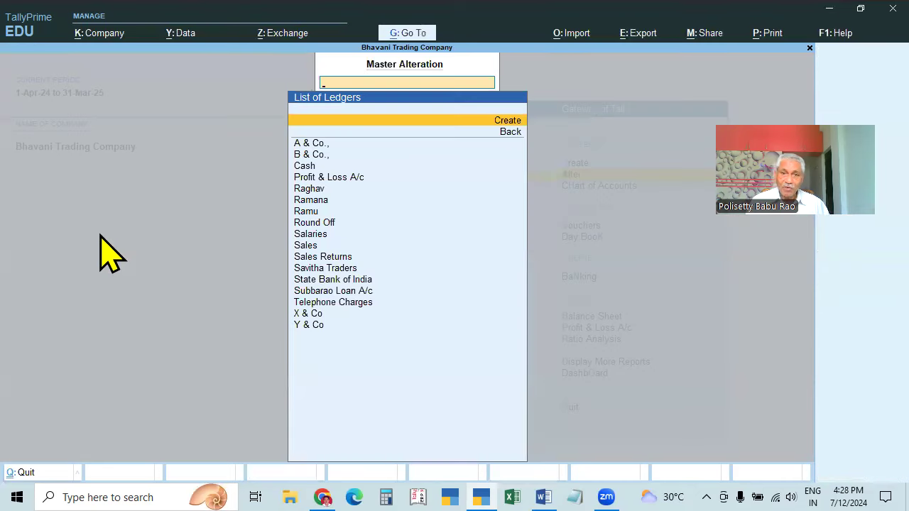
{"action": "key", "text": "Escape"}
{"action": "key", "text": "Return"}
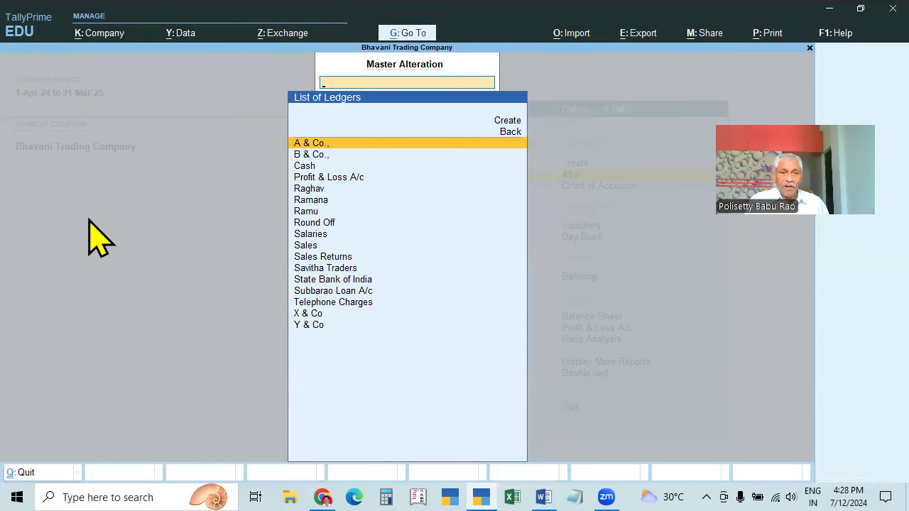
{"action": "key", "text": "Escape"}
{"action": "key", "text": "Escape"}
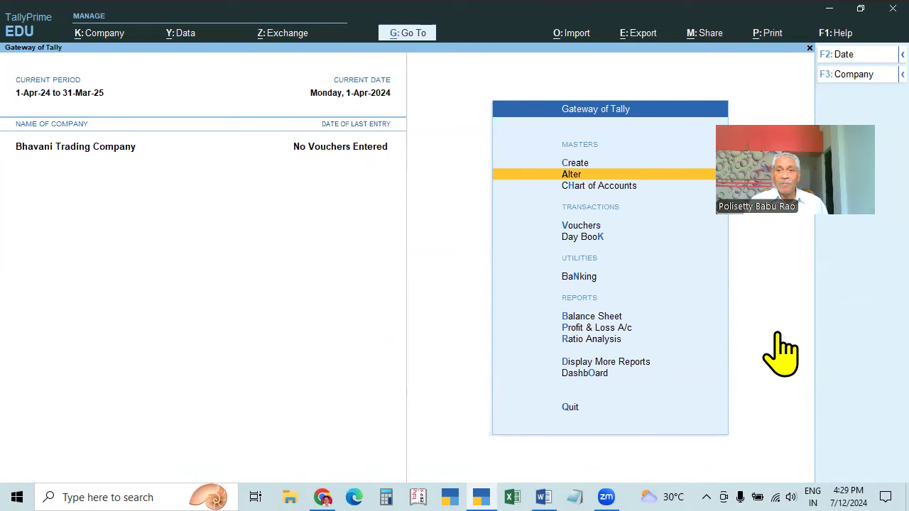
Browse the existing ledgers in master alteration between Round Off and Cash, back out, and decline quitting the program
{"action": "key", "text": "Return"}
{"action": "key", "text": "Down"}
{"action": "key", "text": "Return"}
{"action": "key", "text": "Down"}
{"action": "key", "text": "Down"}
{"action": "key", "text": "Down"}
{"action": "key", "text": "Down"}
{"action": "key", "text": "Down"}
{"action": "key", "text": "Down"}
{"action": "key", "text": "Down"}
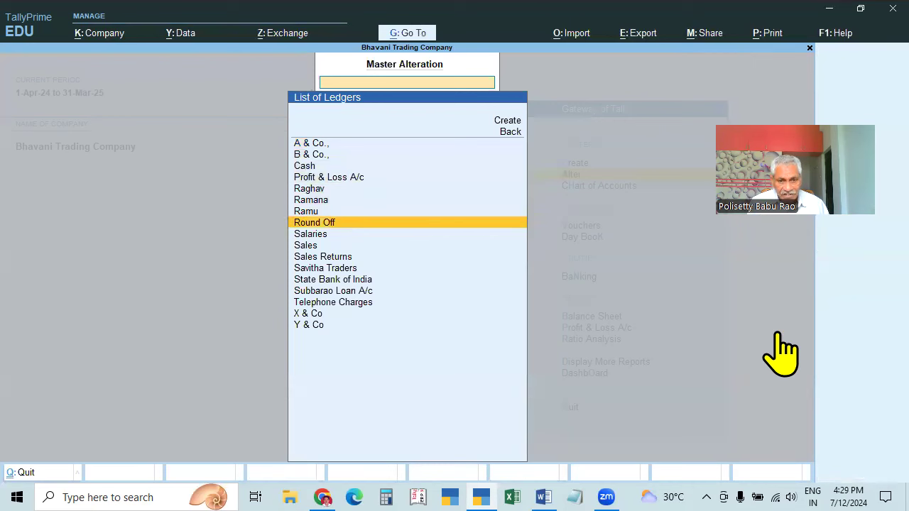
{"action": "key", "text": "Up"}
{"action": "key", "text": "Up"}
{"action": "key", "text": "Up"}
{"action": "key", "text": "Up"}
{"action": "key", "text": "Up"}
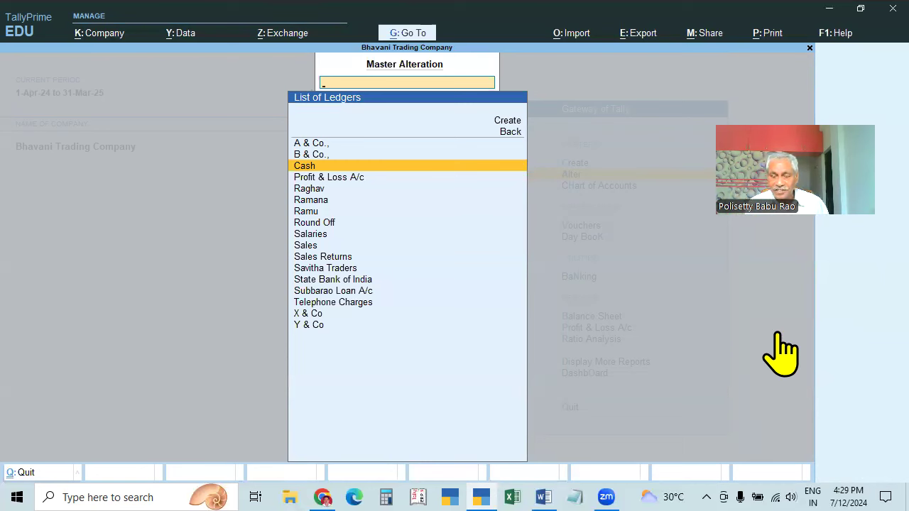
{"action": "key", "text": "Escape"}
{"action": "key", "text": "Escape"}
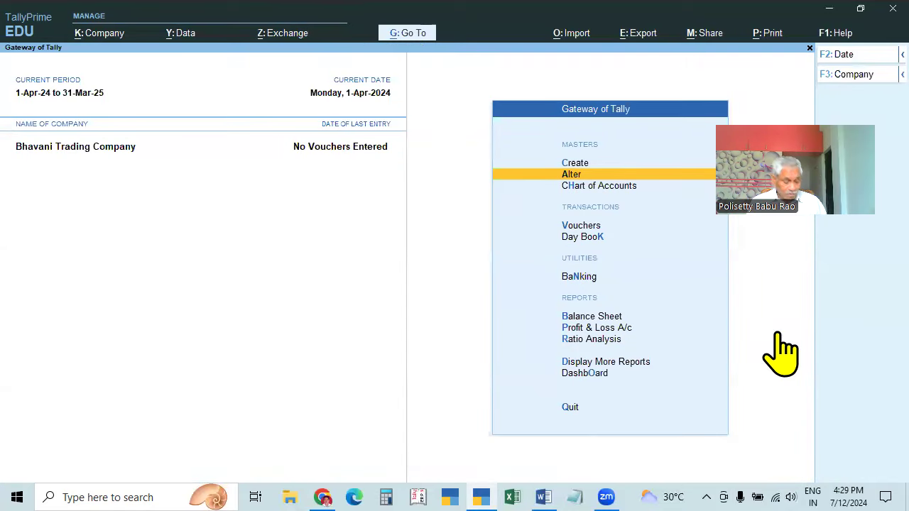
{"action": "key", "text": "Escape"}
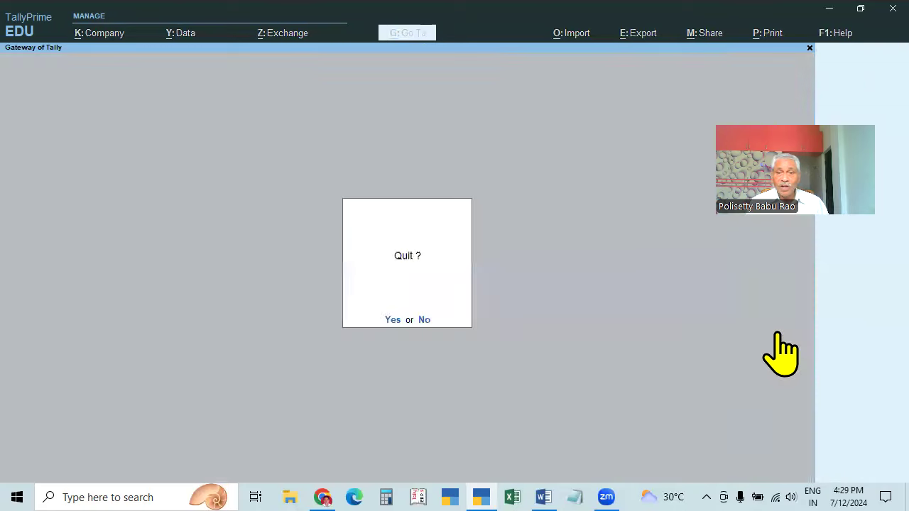
{"action": "key", "text": "n"}
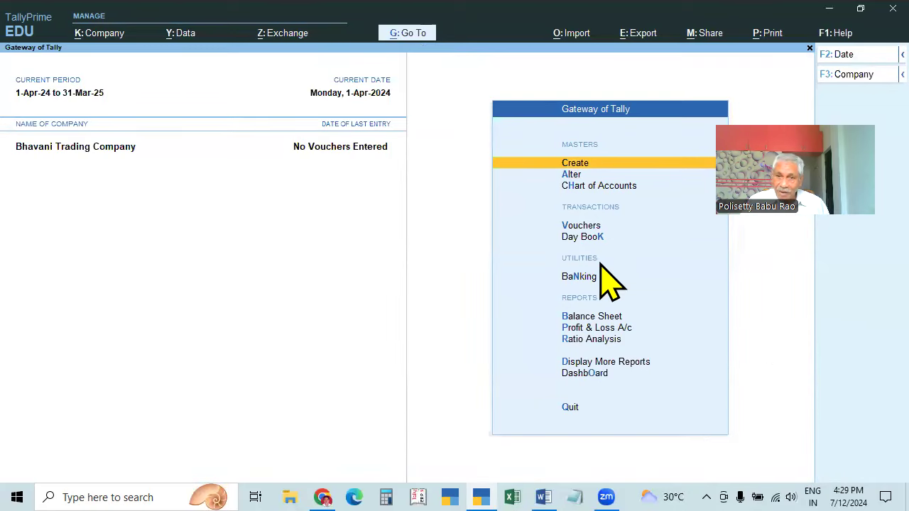
Compare the lists of masters under alteration and creation, view ledger creation from master creation, and back out without saving
{"action": "key", "text": "Down"}
{"action": "key", "text": "Return"}
{"action": "key", "text": "Down"}
{"action": "key", "text": "Escape"}
{"action": "key", "text": "Up"}
{"action": "key", "text": "Return"}
{"action": "key", "text": "Down"}
{"action": "key", "text": "Return"}
{"action": "key", "text": "Escape"}
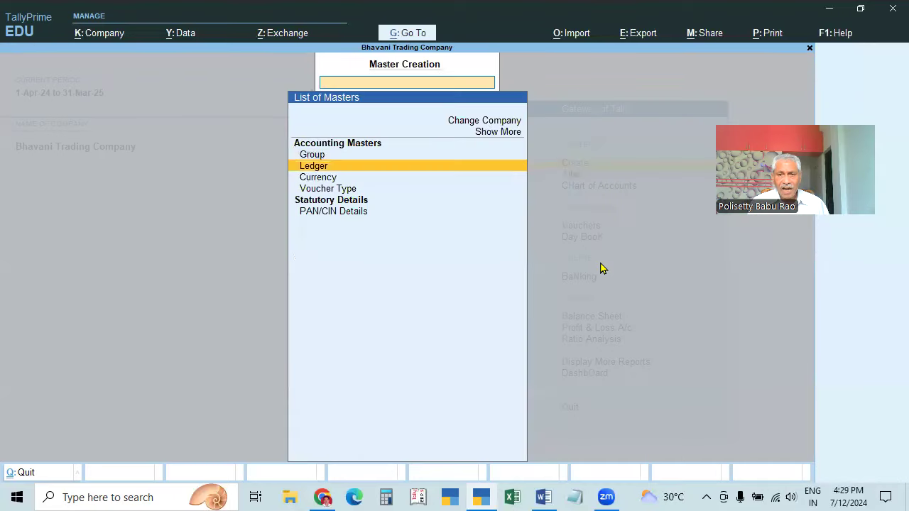
{"action": "key", "text": "Escape"}
Open the list of ledgers in master alteration and look through the ledgers available for alteration
{"action": "key", "text": "Down"}
{"action": "key", "text": "Return"}
{"action": "key", "text": "Down"}
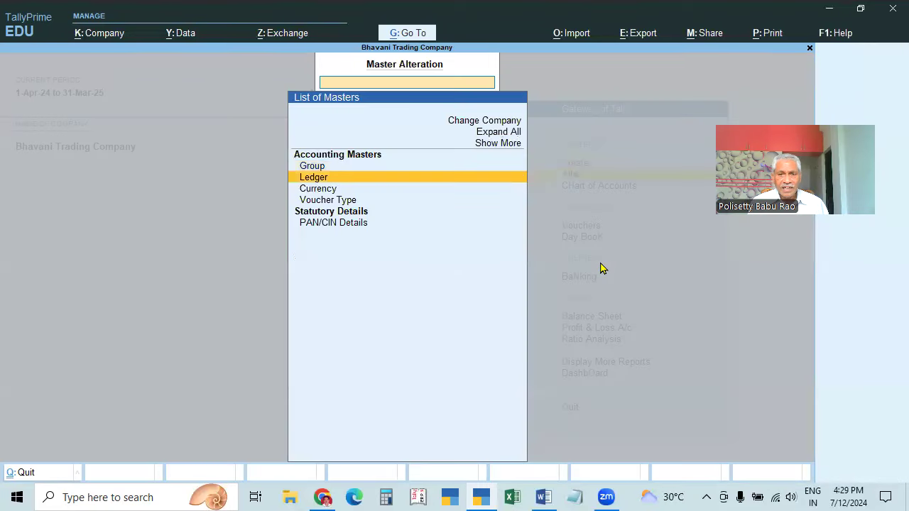
{"action": "key", "text": "Return"}
{"action": "key", "text": "Up"}
{"action": "key", "text": "Down"}
{"action": "key", "text": "Down"}
{"action": "key", "text": "Down"}
{"action": "key", "text": "Down"}
{"action": "key", "text": "Down"}
{"action": "key", "text": "Down"}
Use the ledger list's creation option to view the blank Ledger Creation form, and exit master alteration without saving
{"action": "key", "text": "Up"}
{"action": "key", "text": "Up"}
{"action": "key", "text": "Up"}
{"action": "key", "text": "Up"}
{"action": "key", "text": "Up"}
{"action": "key", "text": "Up"}
{"action": "key", "text": "Up"}
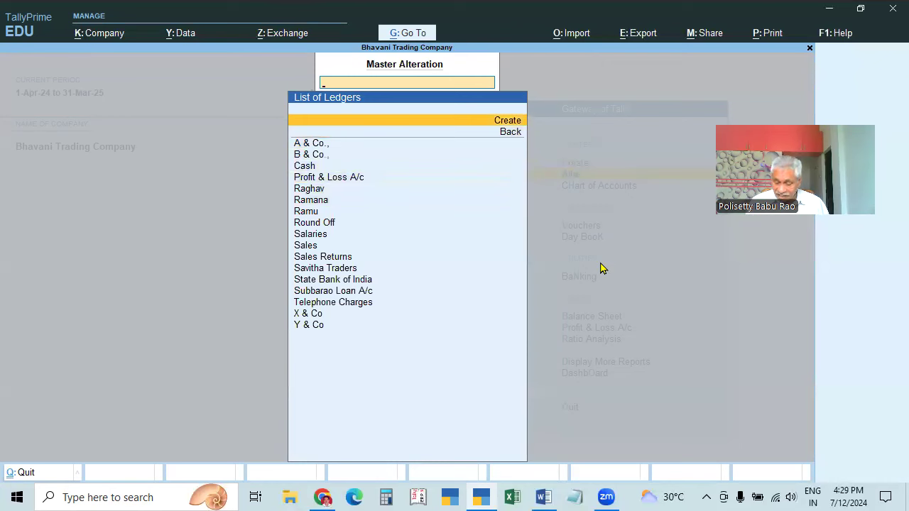
{"action": "key", "text": "Return"}
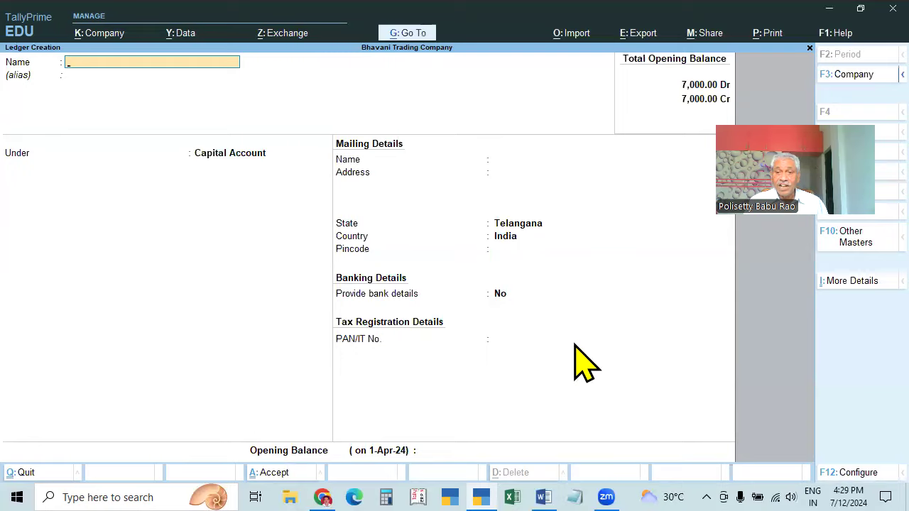
{"action": "key", "text": "Escape"}
{"action": "key", "text": "Escape"}
{"action": "key", "text": "Escape"}
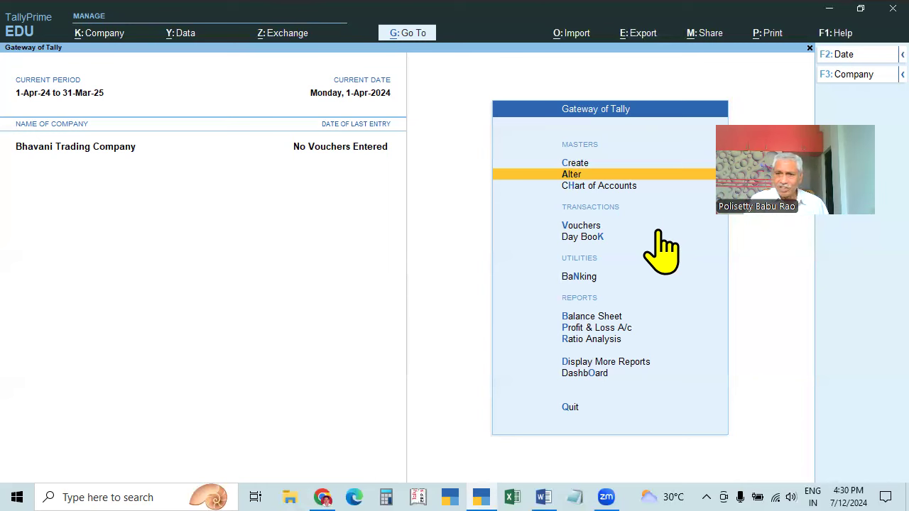
Reopen ledger alteration, view the empty Ledger Creation form from its list, and return to the list of ledgers
{"action": "key", "text": "Return"}
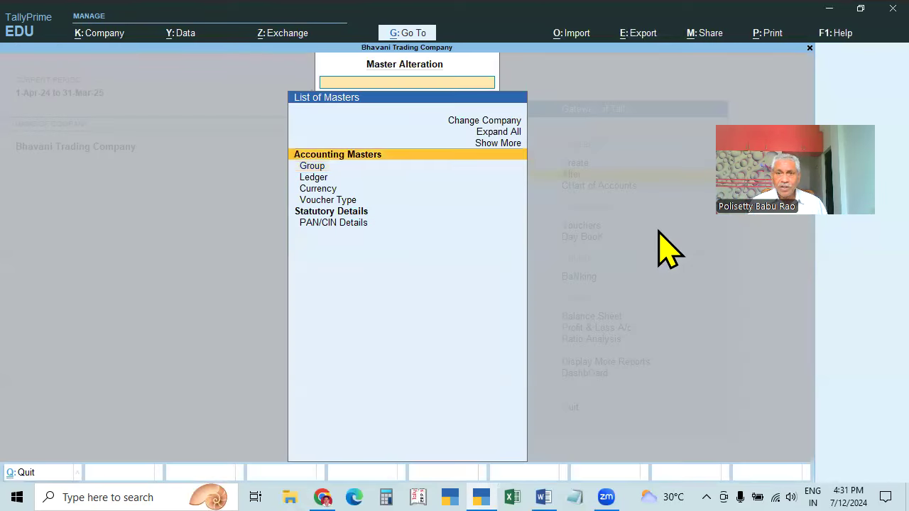
{"action": "key", "text": "Down"}
{"action": "key", "text": "Return"}
{"action": "key", "text": "Up"}
{"action": "key", "text": "Up"}
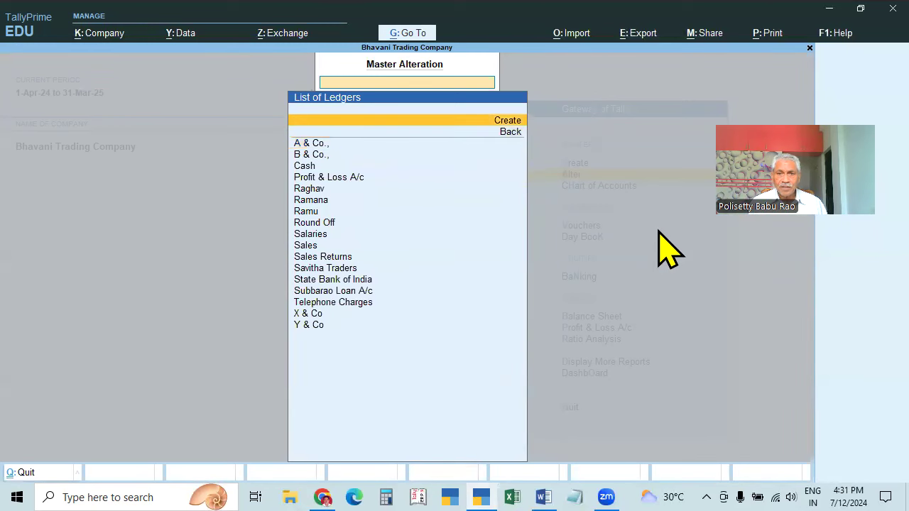
{"action": "key", "text": "Return"}
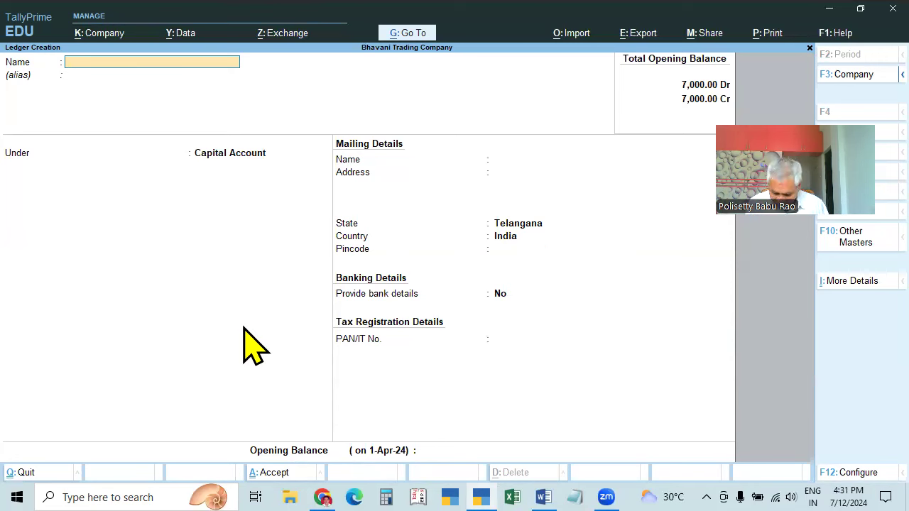
{"action": "key", "text": "Escape"}
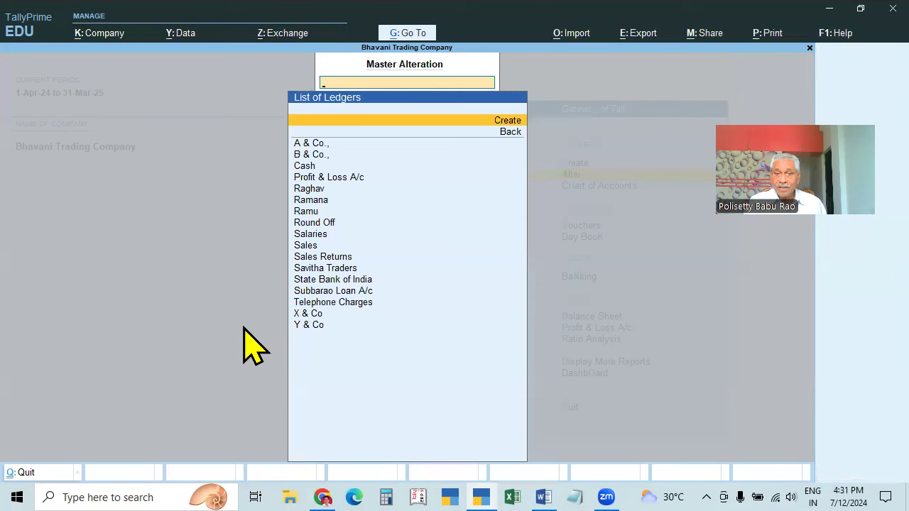
View the Ledger Creation form once more, quit it without saving, and back out to the Gateway of Tally
{"action": "key", "text": "Return"}
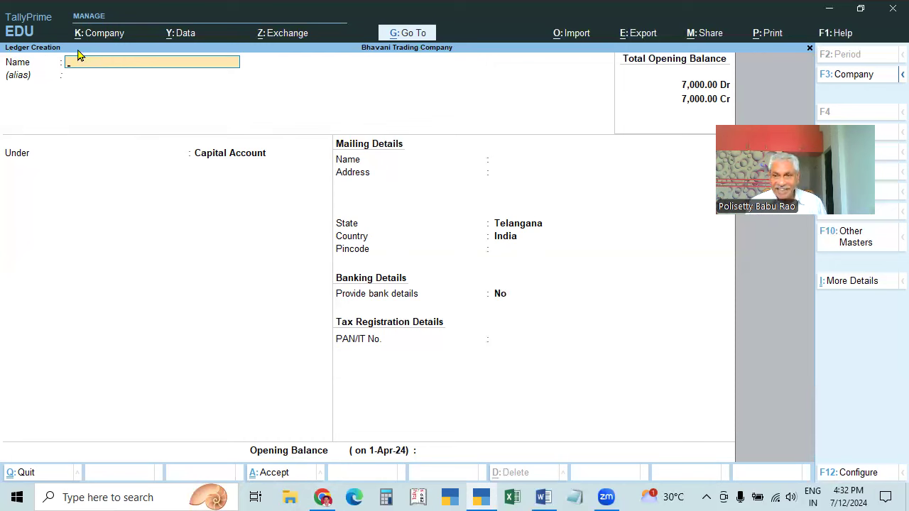
{"action": "key", "text": "Escape"}
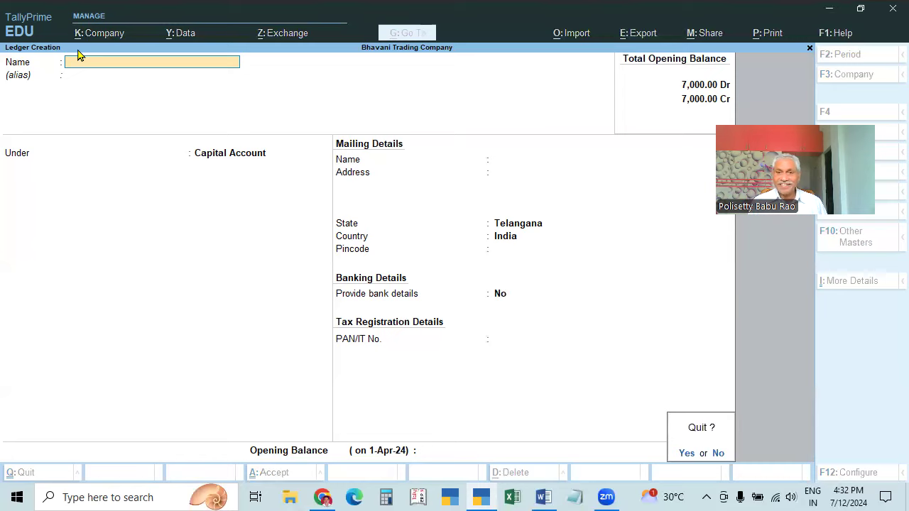
{"action": "key", "text": "Return"}
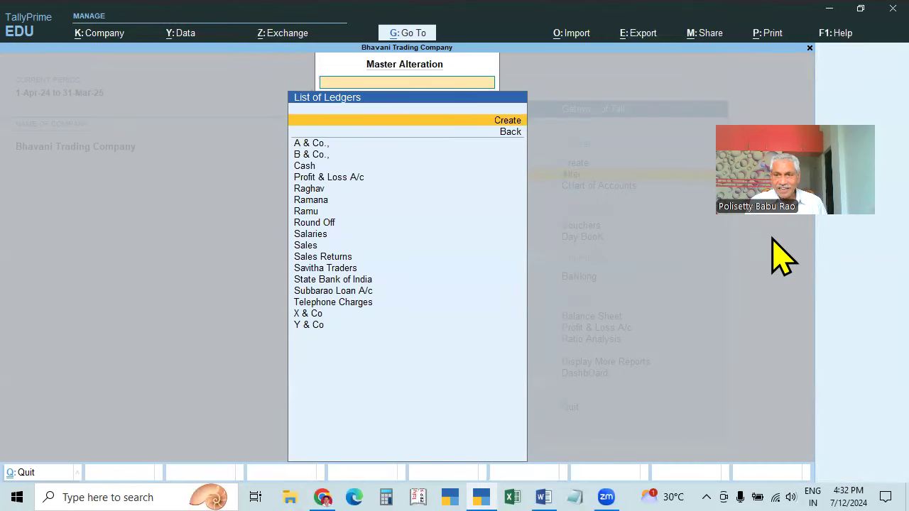
{"action": "left_click_drag", "start_coordinate": [824, 133], "coordinate": [598, 170]}
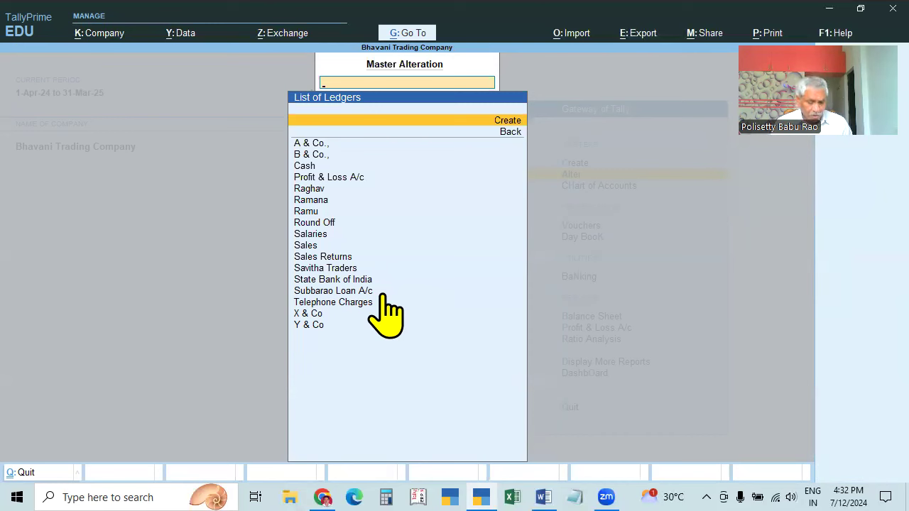
{"action": "key", "text": "Escape"}
{"action": "key", "text": "Escape"}
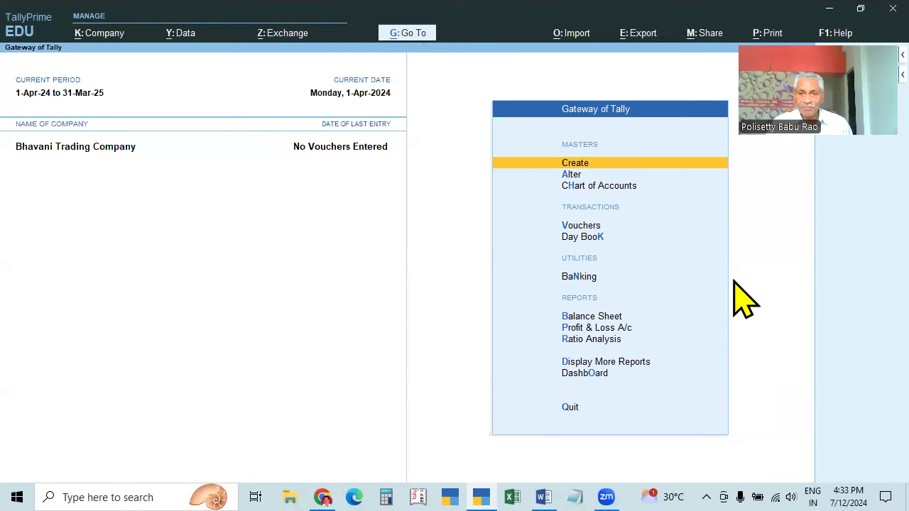
Review the master types and the list of ledgers in master alteration, and leave without opening a ledger
{"action": "left_click", "coordinate": [572, 176]}
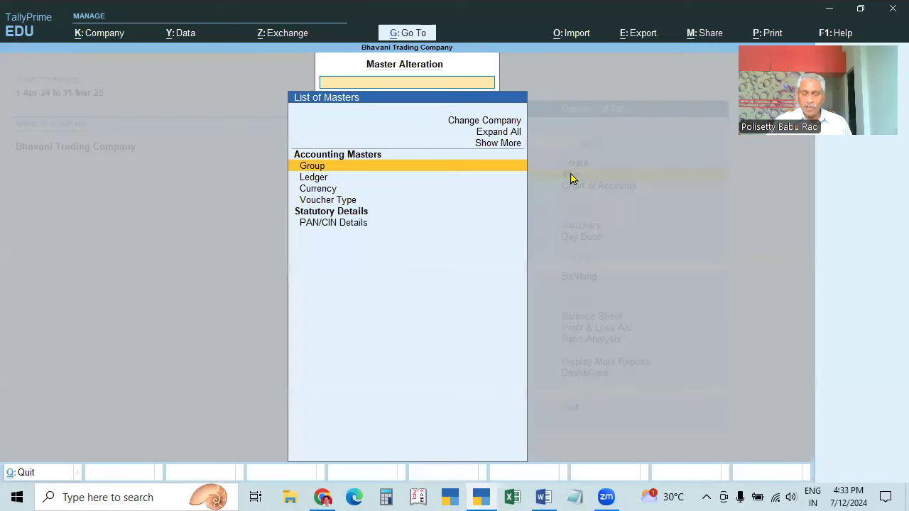
{"action": "key", "text": "Down"}
{"action": "key", "text": "Down"}
{"action": "key", "text": "Up"}
{"action": "key", "text": "Return"}
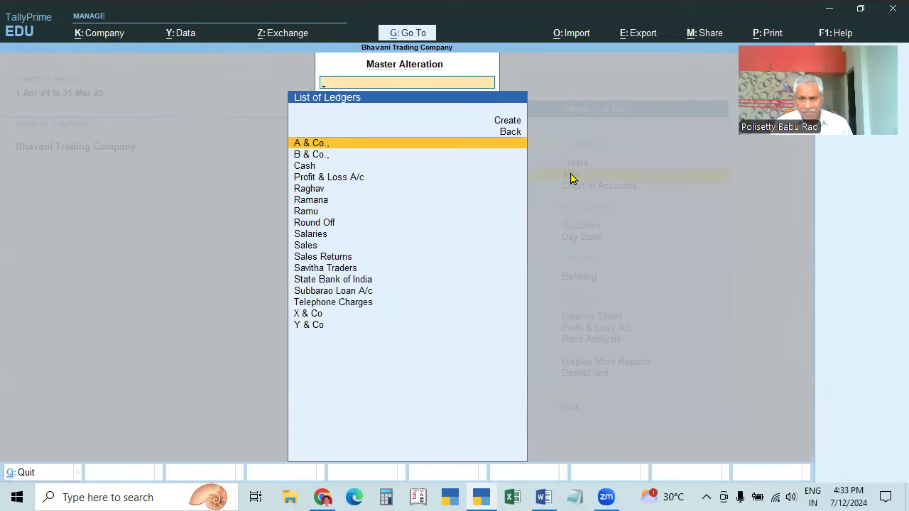
{"action": "key", "text": "Down"}
{"action": "key", "text": "Down"}
{"action": "key", "text": "Escape"}
{"action": "key", "text": "Escape"}
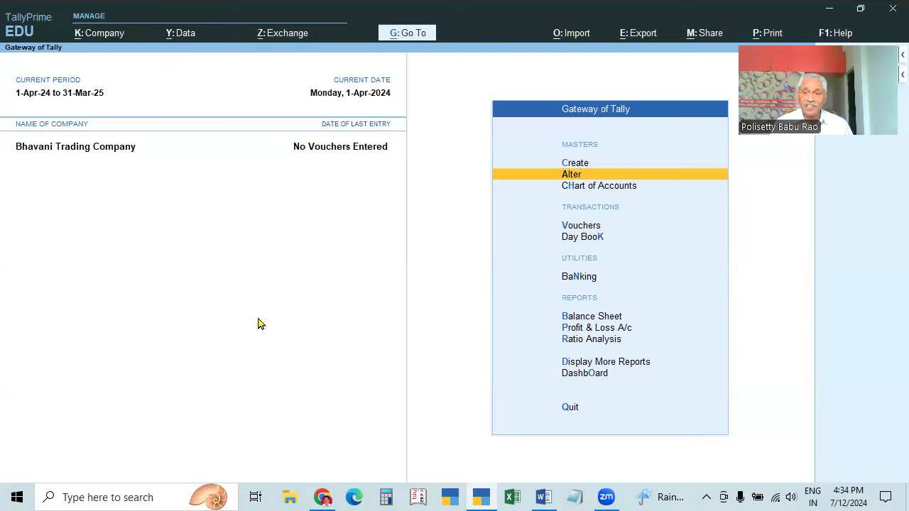
{"action": "left_click", "coordinate": [707, 174]}
{"action": "left_click_drag", "start_coordinate": [810, 87], "coordinate": [71, 336]}
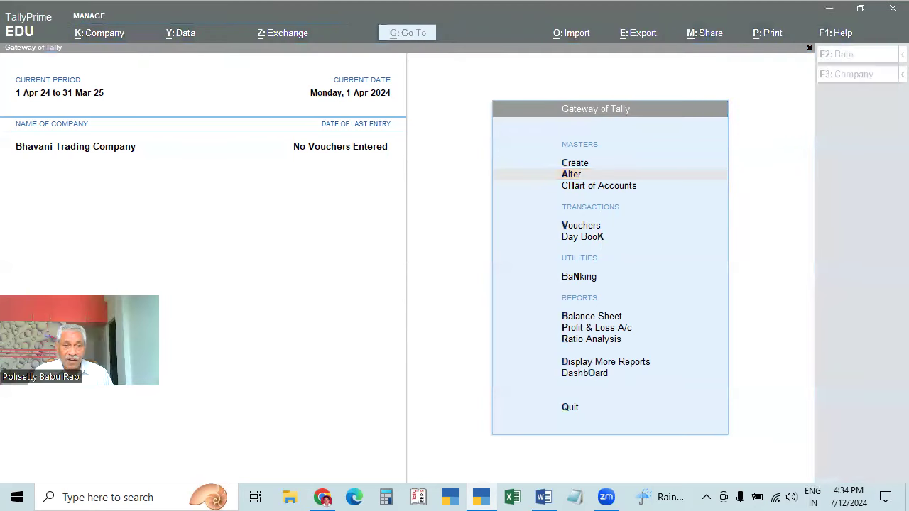
{"action": "left_click", "coordinate": [355, 329]}
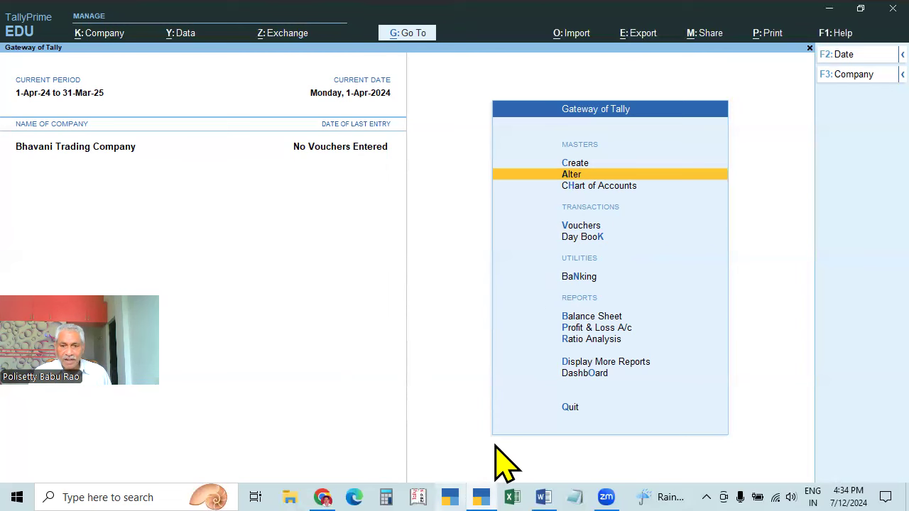
Check the short keys section of the Tallyprime Syllabus document in Word and return to TallyPrime
{"action": "left_click", "coordinate": [543, 497]}
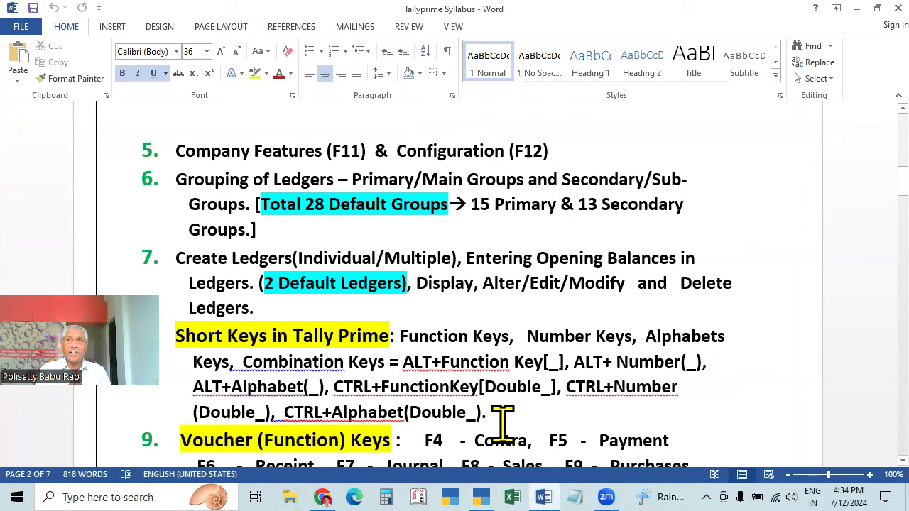
{"action": "left_click", "coordinate": [482, 497]}
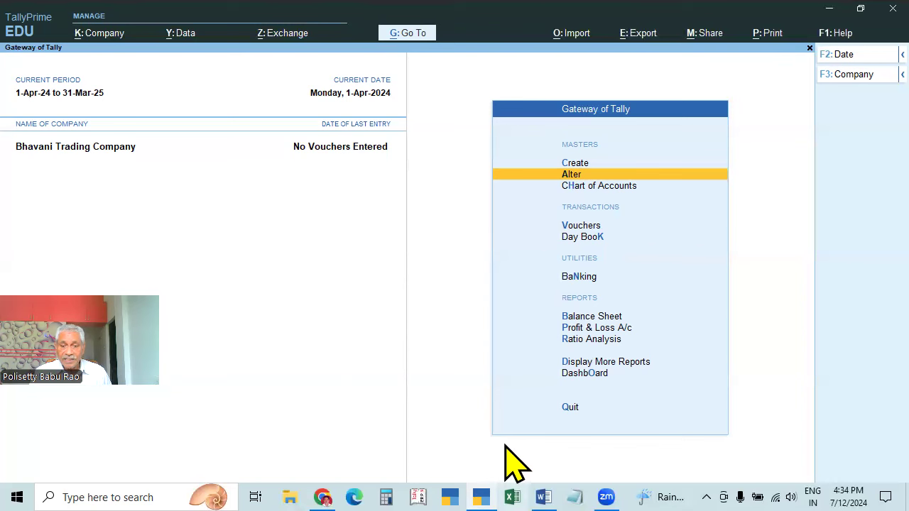
{"action": "key", "text": "alt+Tab"}
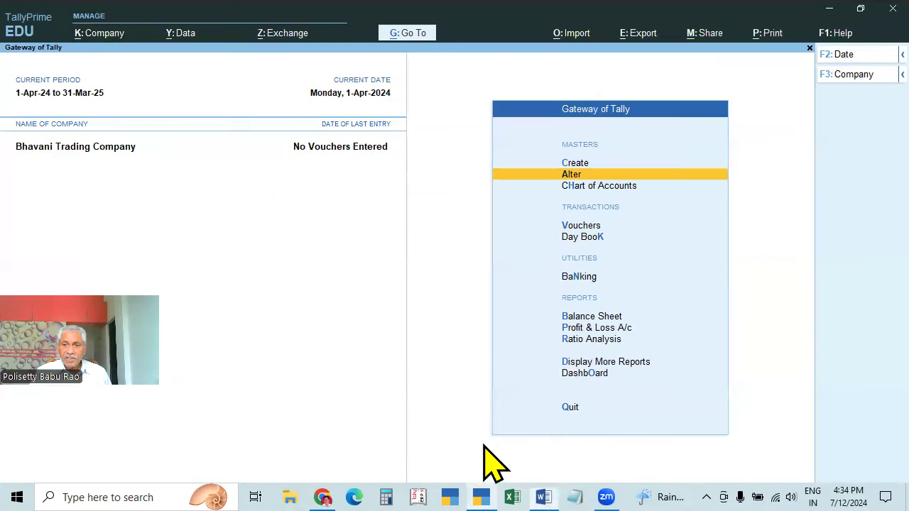
{"action": "left_click", "coordinate": [481, 498]}
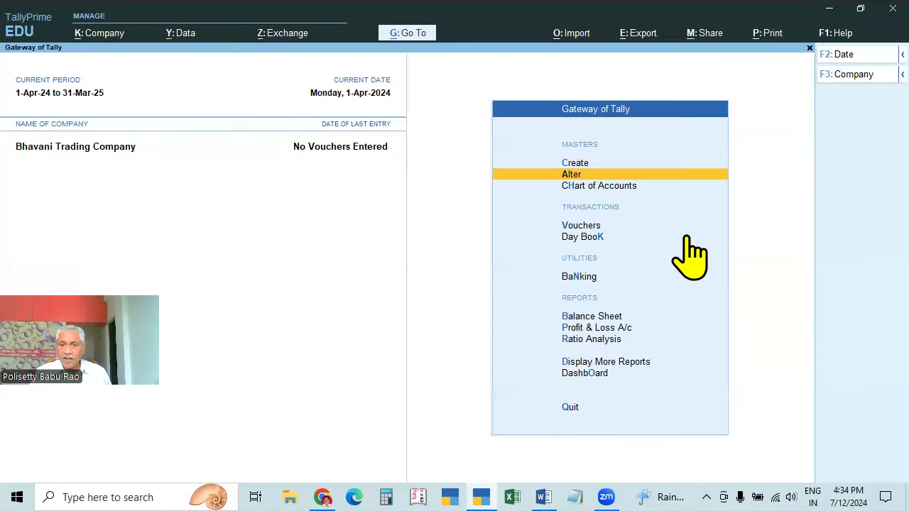
View the Accounting Voucher Creation screen and switch to the Tallyprime Syllabus document in Word
{"action": "left_click", "coordinate": [575, 226]}
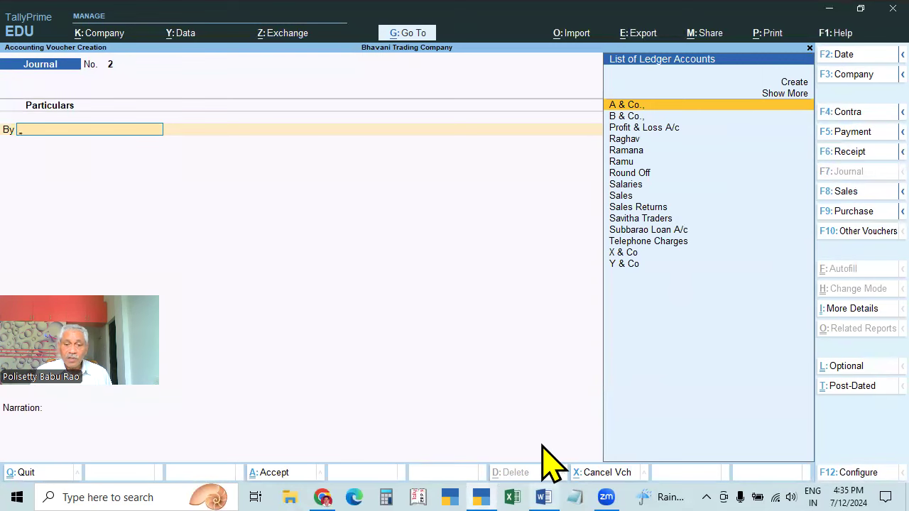
{"action": "key", "text": "alt+Tab"}
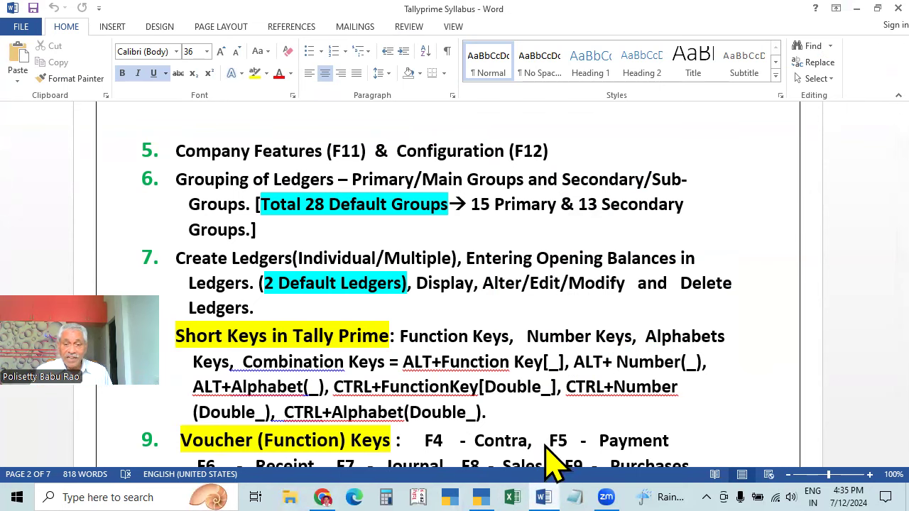
{"action": "mouse_move", "coordinate": [547, 446]}
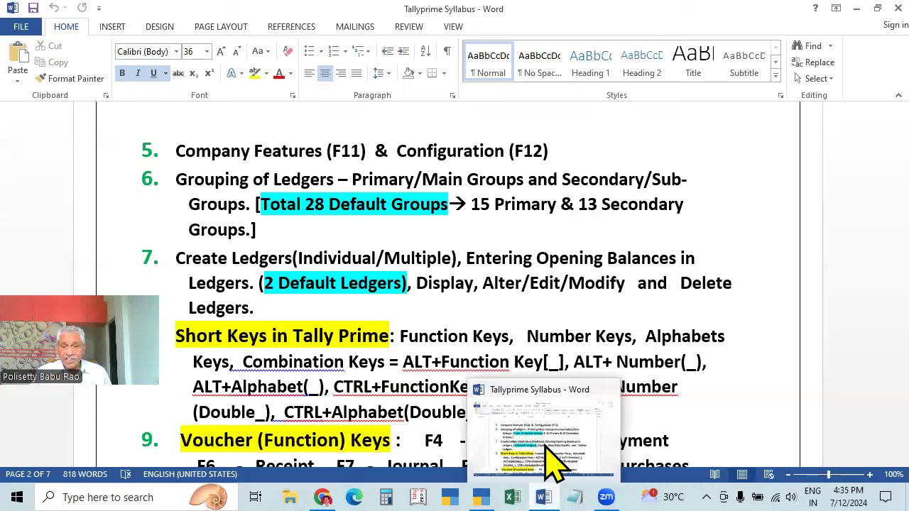
Read the short keys section of the Tallyprime Syllabus document and compare it with the journal voucher screen in TallyPrime
{"action": "left_click", "coordinate": [615, 385]}
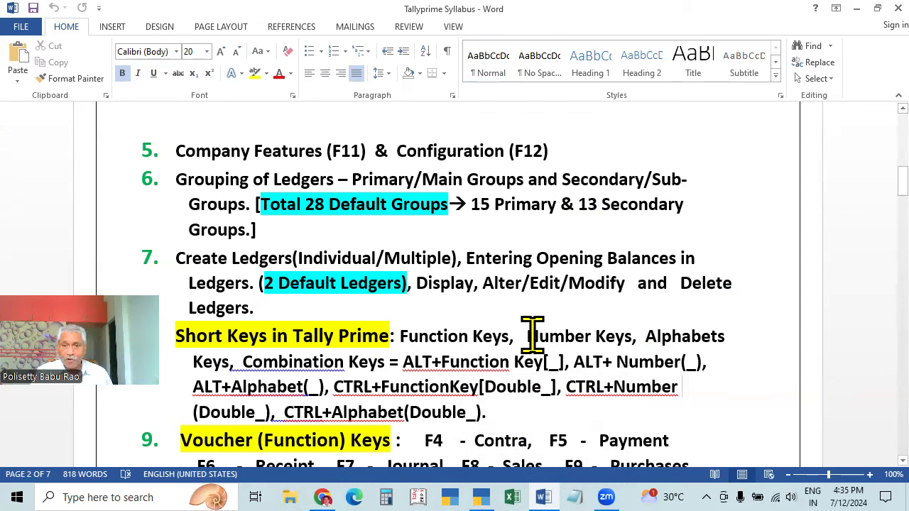
{"action": "left_click", "coordinate": [776, 334]}
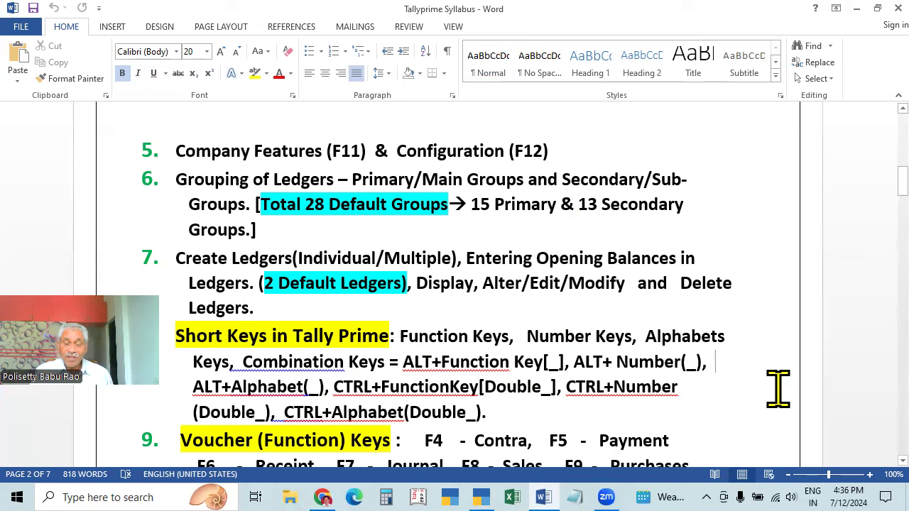
{"action": "left_click", "coordinate": [481, 497]}
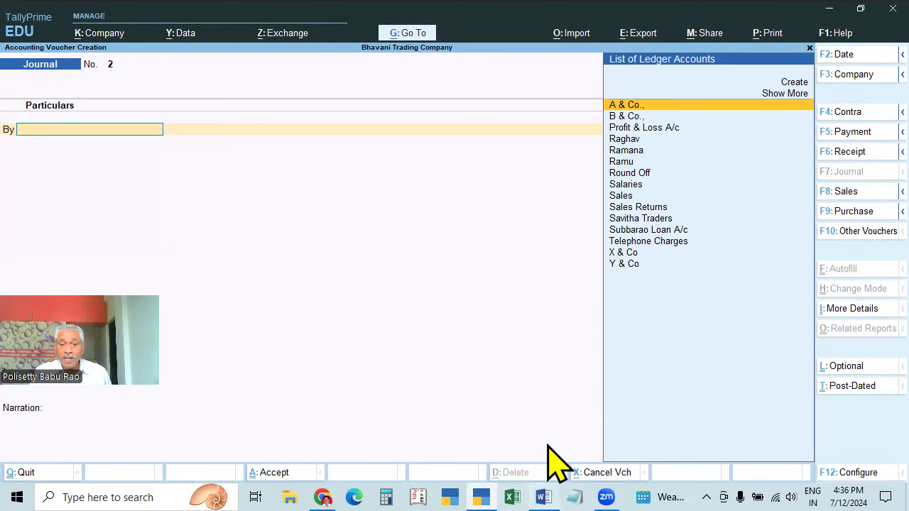
{"action": "key", "text": "alt+Tab"}
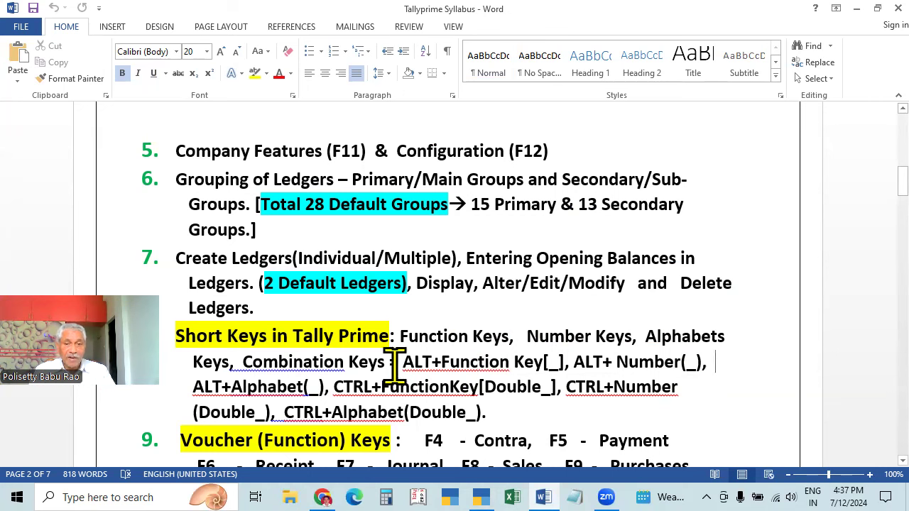
Review the combination keys and voucher function keys in the Tallyprime Syllabus document, and return to TallyPrime
{"action": "left_click_drag", "start_coordinate": [396, 362], "coordinate": [435, 362]}
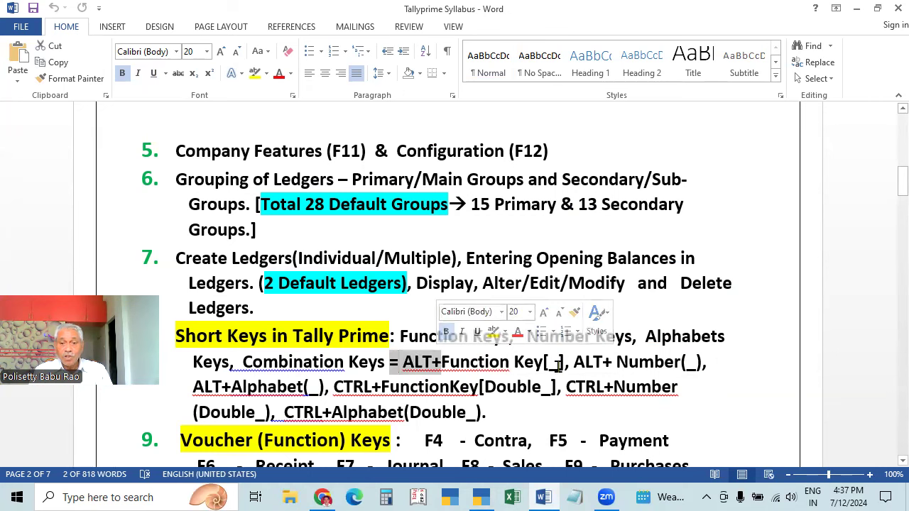
{"action": "left_click", "coordinate": [558, 364]}
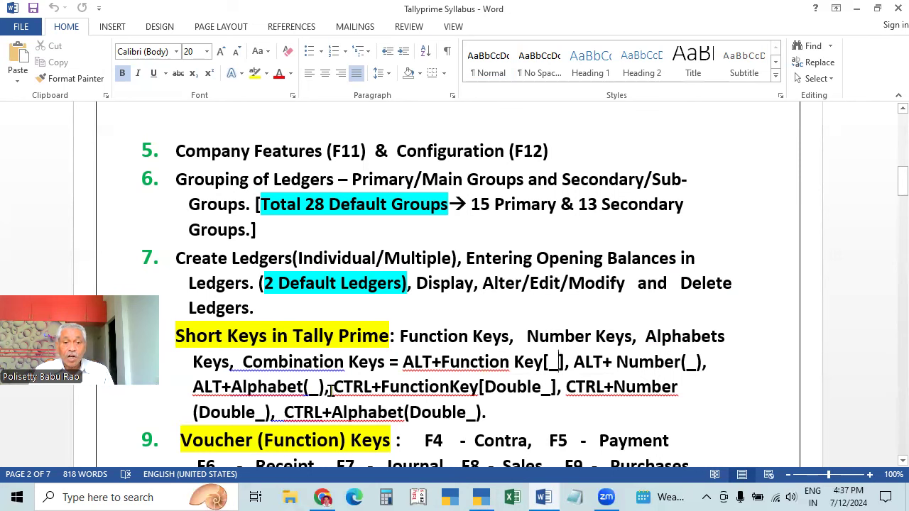
{"action": "left_click_drag", "start_coordinate": [330, 391], "coordinate": [363, 388]}
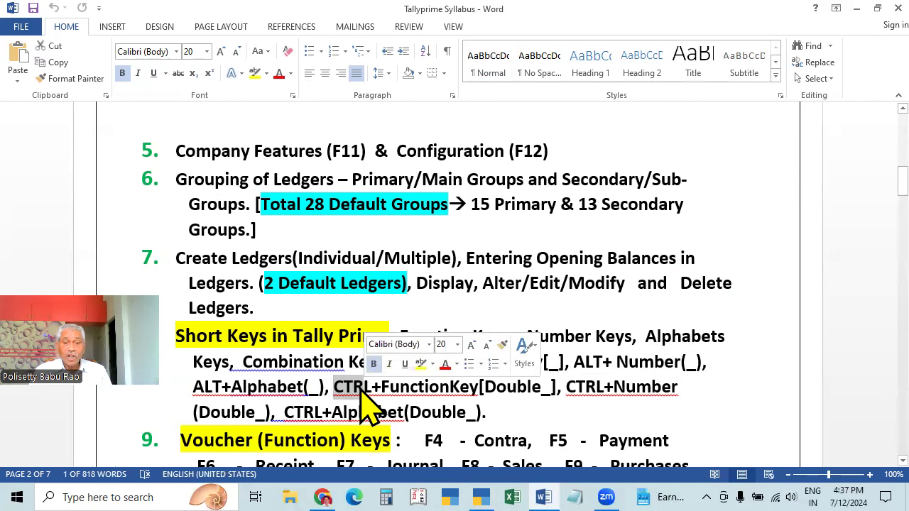
{"action": "scroll", "coordinate": [771, 338], "scroll_direction": "down", "scroll_amount": 1}
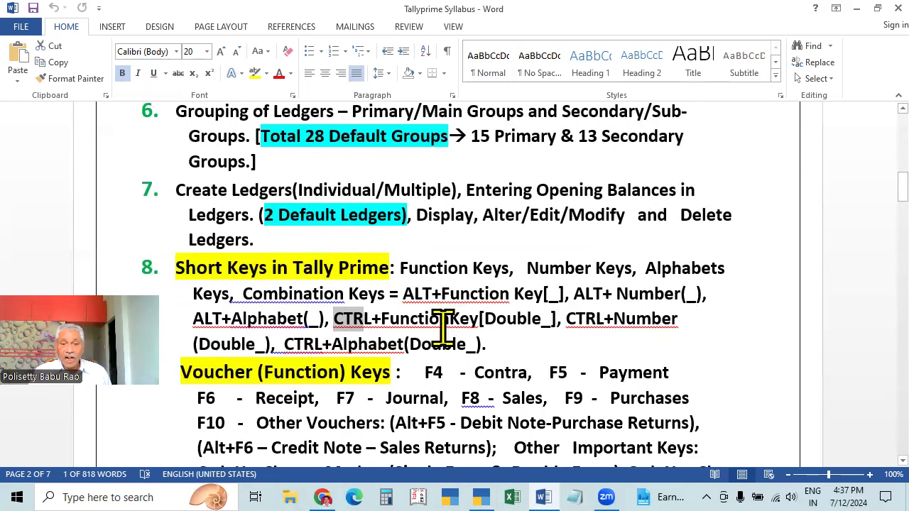
{"action": "scroll", "coordinate": [443, 325], "scroll_direction": "down", "scroll_amount": 2}
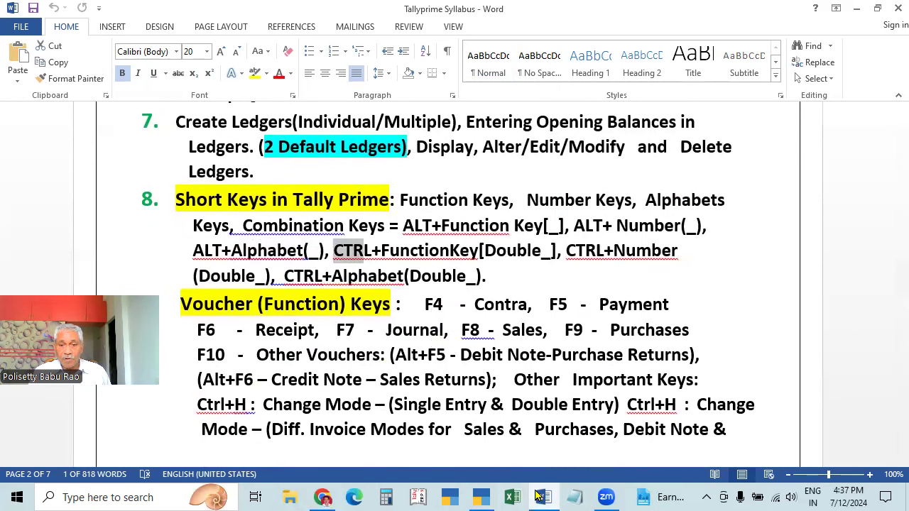
{"action": "left_click", "coordinate": [481, 497]}
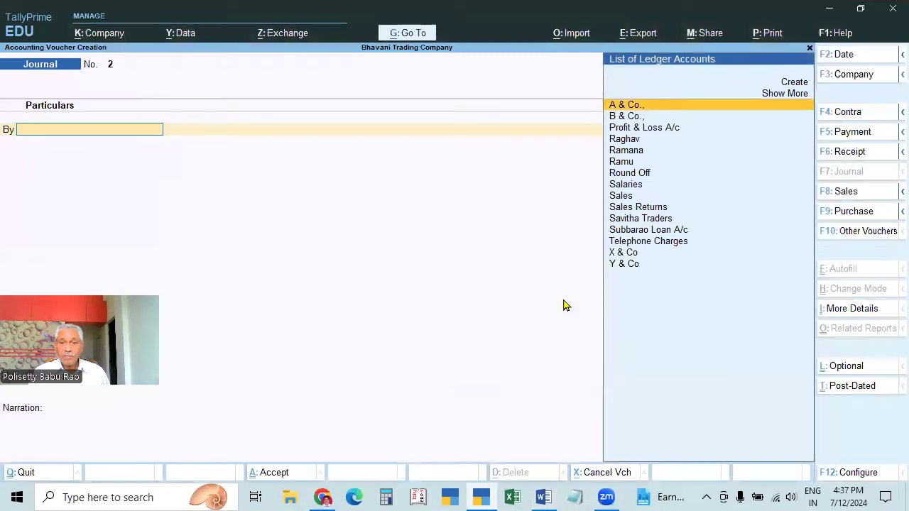
Quit the blank journal voucher to the Gateway of Tally and reopen the Accounting Voucher Creation screen
{"action": "left_click", "coordinate": [309, 259]}
{"action": "left_click", "coordinate": [310, 259]}
{"action": "left_click", "coordinate": [309, 259]}
{"action": "left_click", "coordinate": [310, 259]}
{"action": "key", "text": "Escape"}
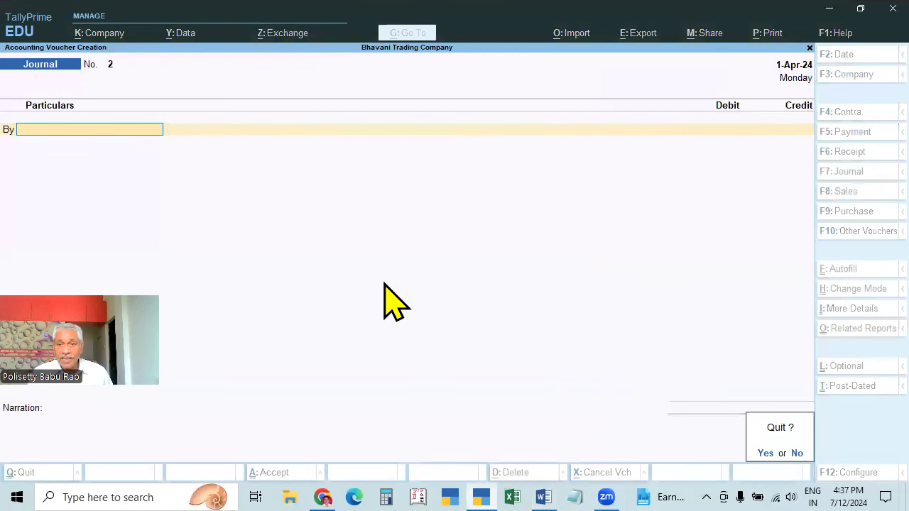
{"action": "key", "text": "Return"}
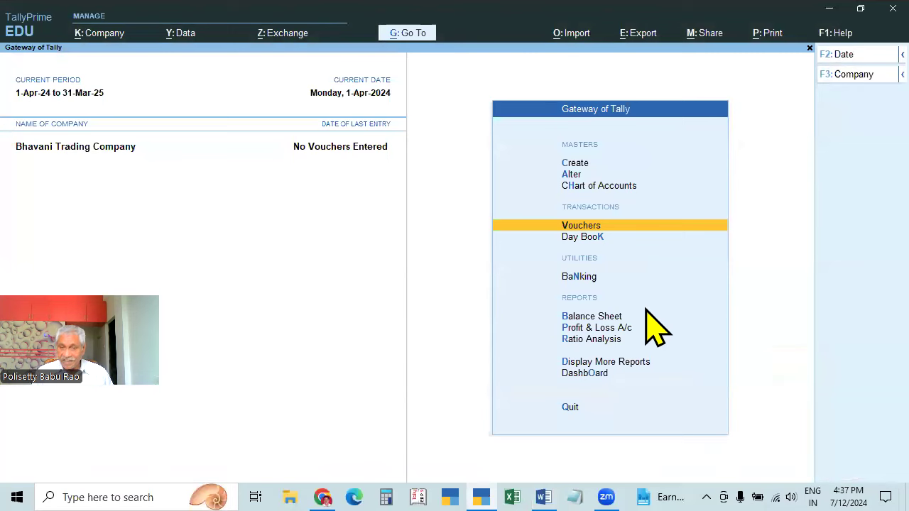
{"action": "key", "text": "Return"}
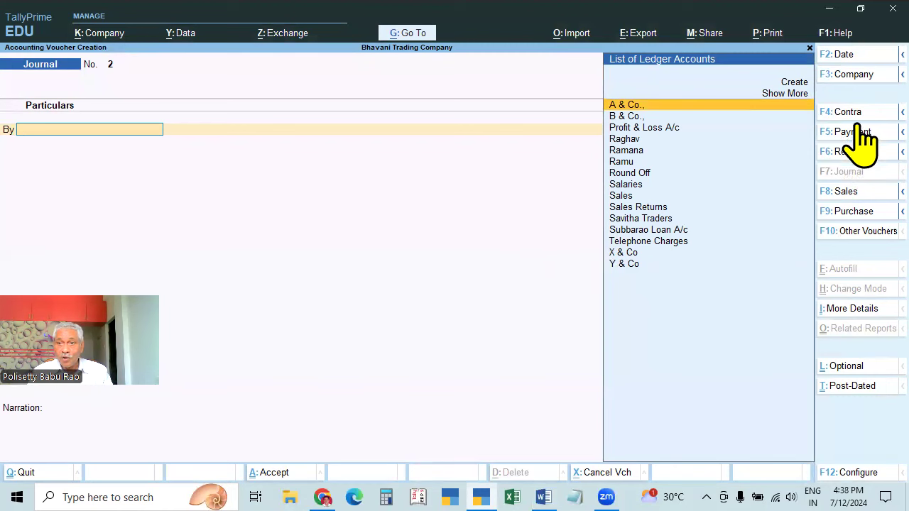
Review the active accounting voucher types under Other Vouchers twice, closing the list each time without changing the type
{"action": "left_click", "coordinate": [857, 237]}
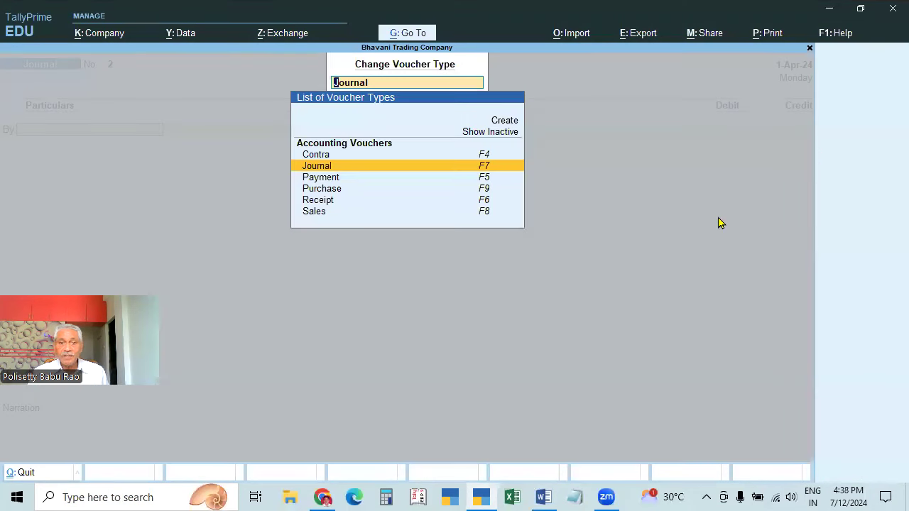
{"action": "key", "text": "Escape"}
{"action": "key", "text": "Escape"}
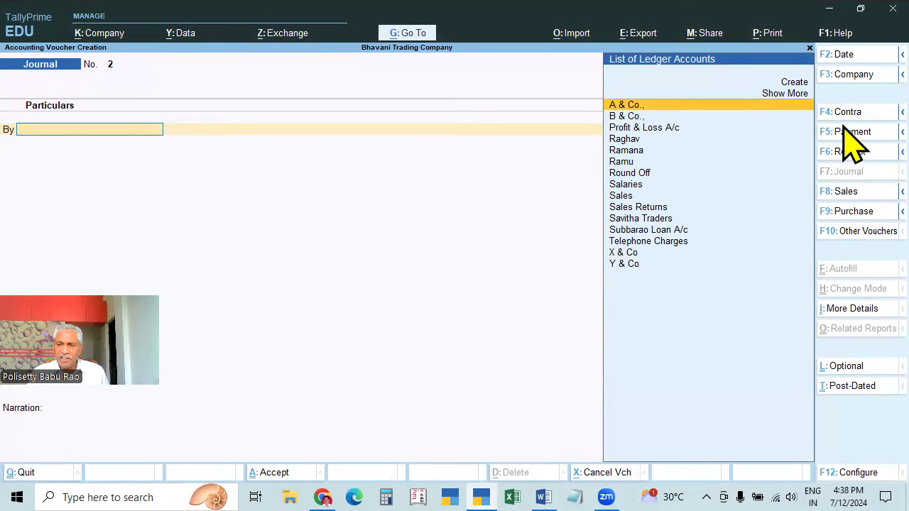
{"action": "left_click", "coordinate": [864, 232]}
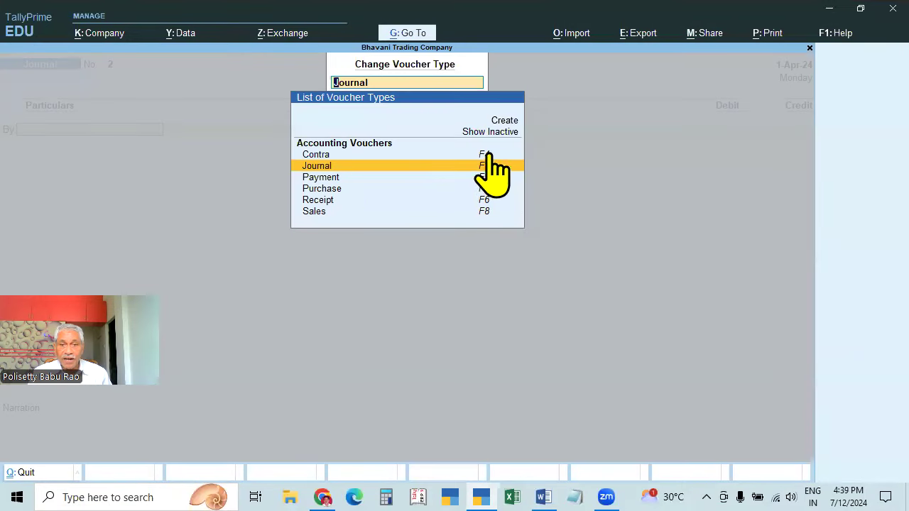
{"action": "key", "text": "Down"}
{"action": "key", "text": "Down"}
{"action": "key", "text": "Down"}
{"action": "key", "text": "Down"}
{"action": "key", "text": "Down"}
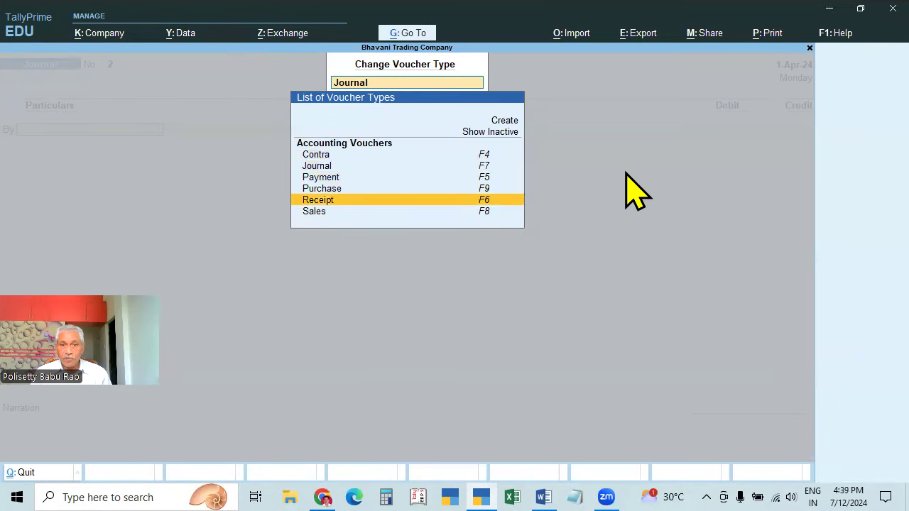
{"action": "key", "text": "Escape"}
{"action": "key", "text": "Escape"}
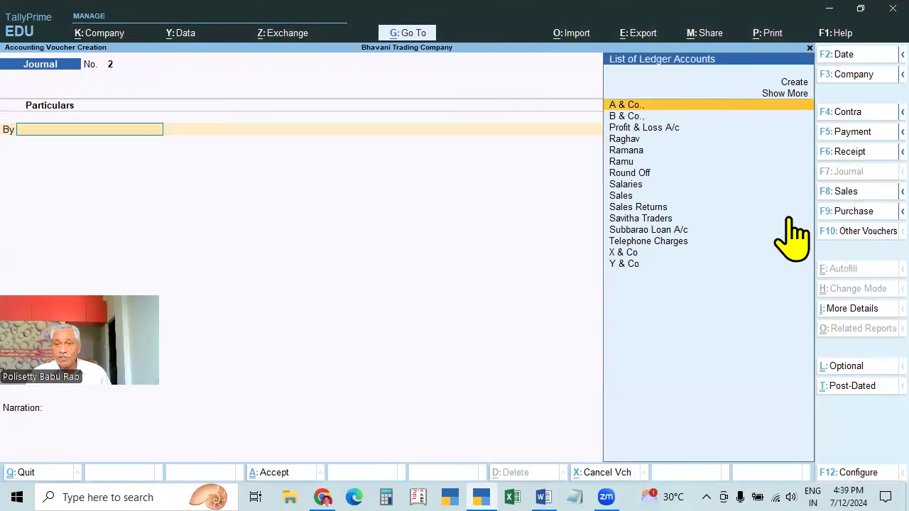
Show the inactive voucher types under Other Vouchers, examine the full list twice, and close it without choosing one
{"action": "left_click", "coordinate": [867, 231]}
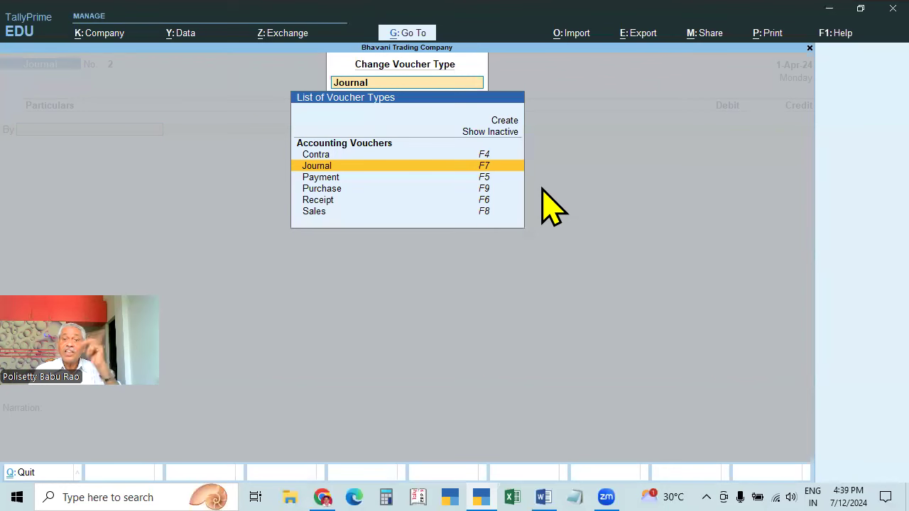
{"action": "left_click", "coordinate": [496, 132]}
{"action": "key", "text": "Up"}
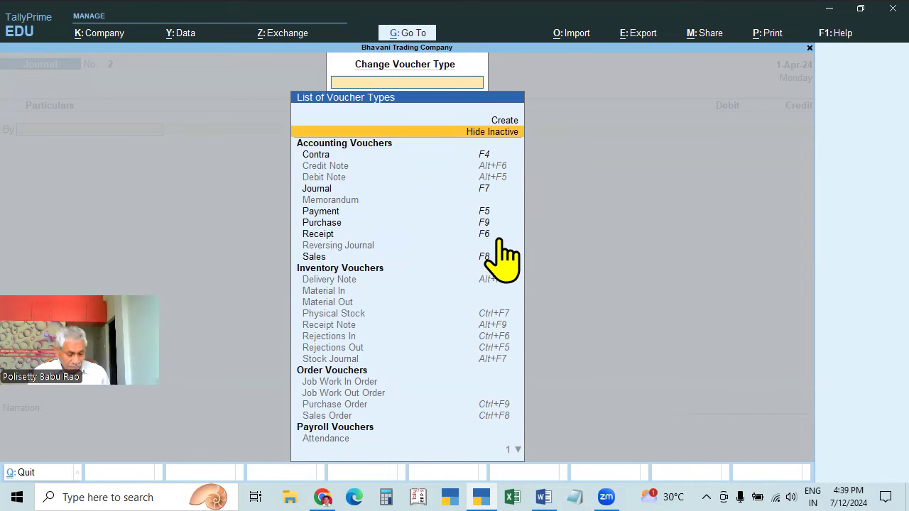
{"action": "key", "text": "Escape"}
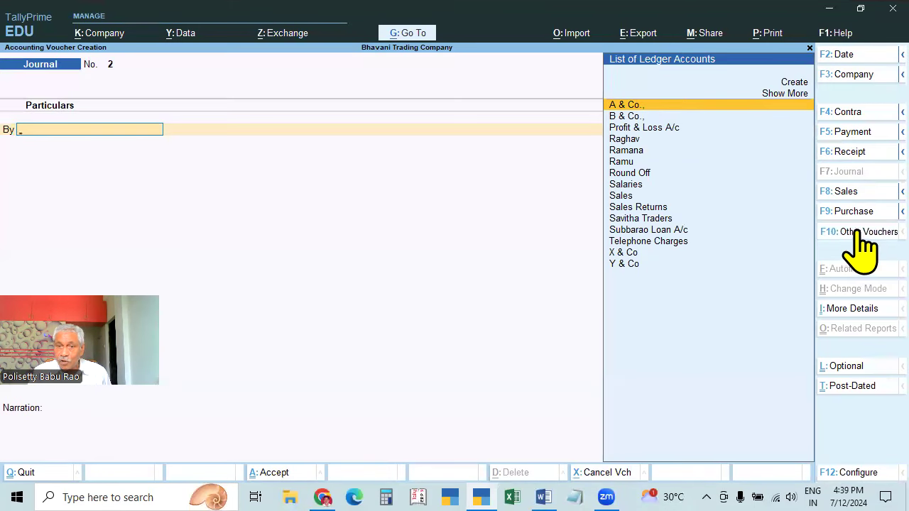
{"action": "left_click", "coordinate": [859, 231]}
{"action": "left_click", "coordinate": [486, 133]}
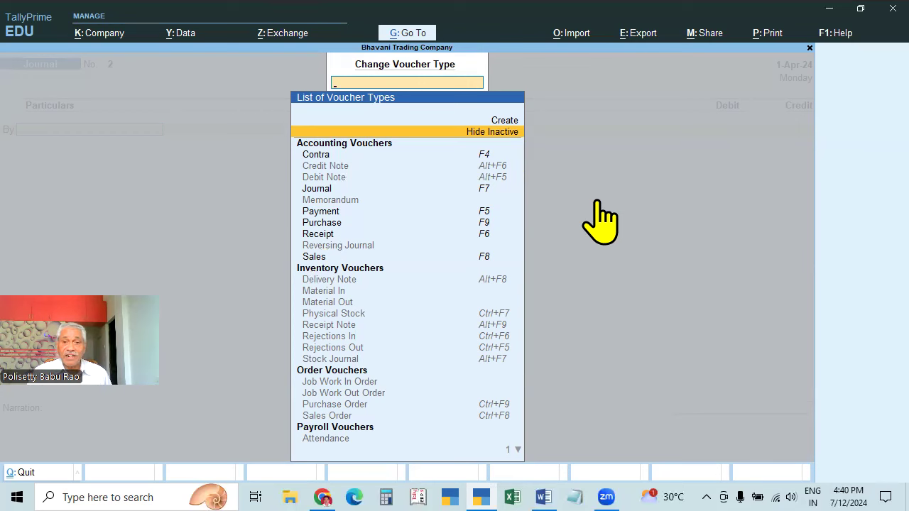
{"action": "key", "text": "Escape"}
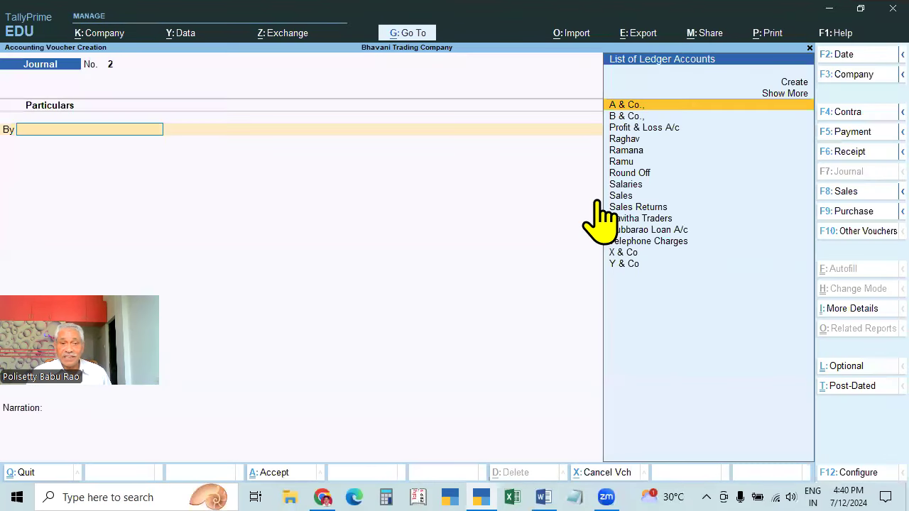
Examine the inactive Credit Note and Debit Note voucher types in the full list again, and return to a blank Journal voucher
{"action": "left_click", "coordinate": [858, 233]}
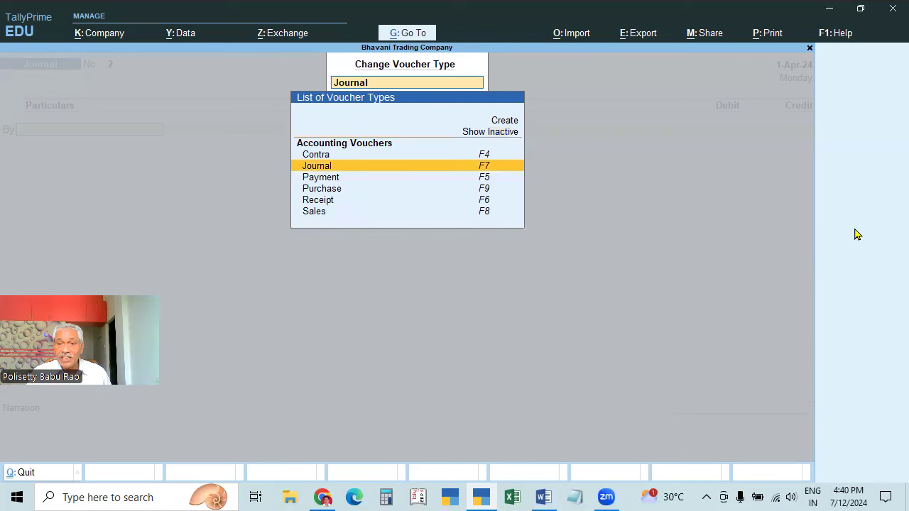
{"action": "left_click", "coordinate": [505, 133]}
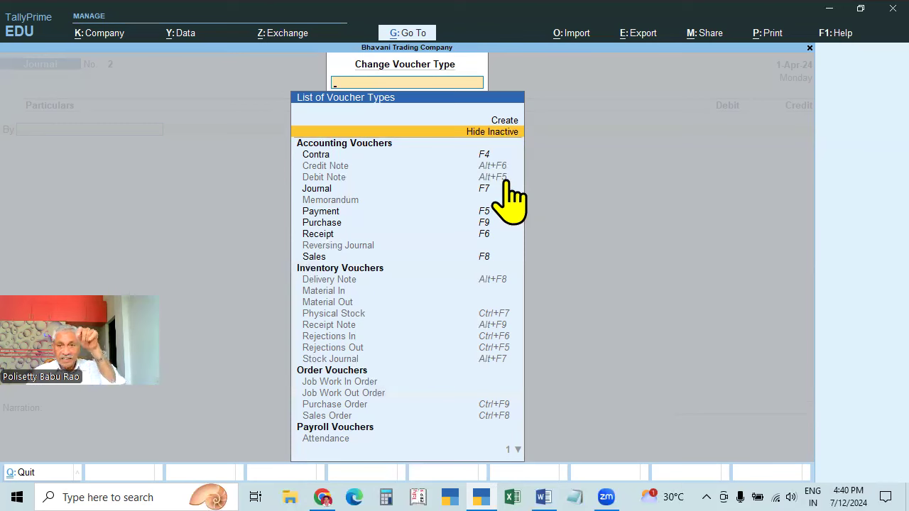
{"action": "key", "text": "Escape"}
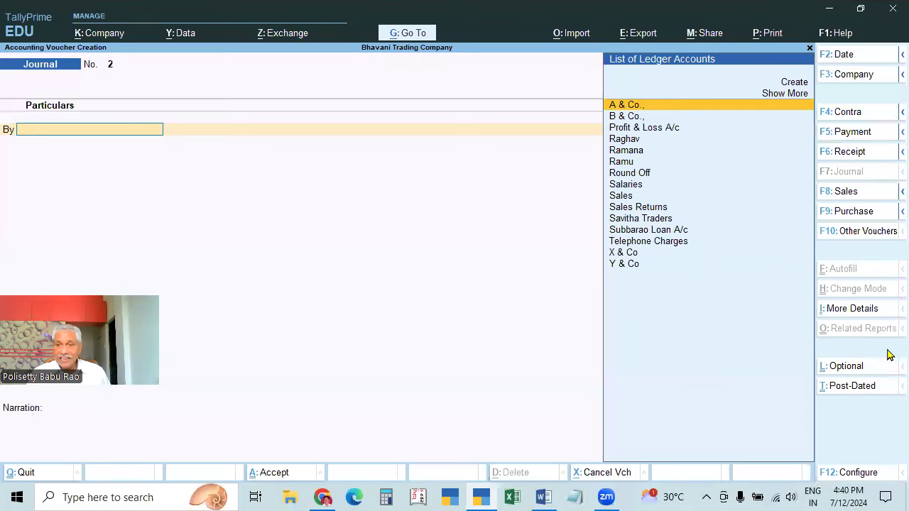
{"action": "left_click", "coordinate": [849, 233]}
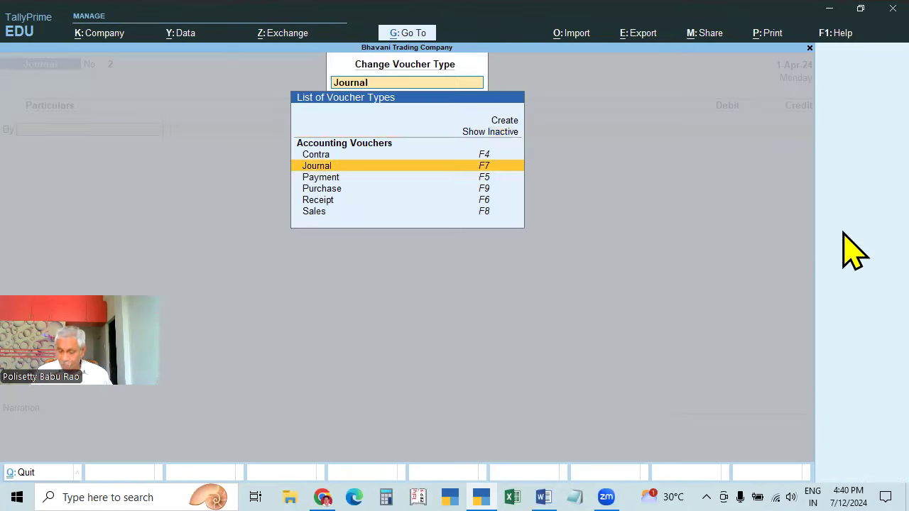
{"action": "left_click", "coordinate": [510, 135]}
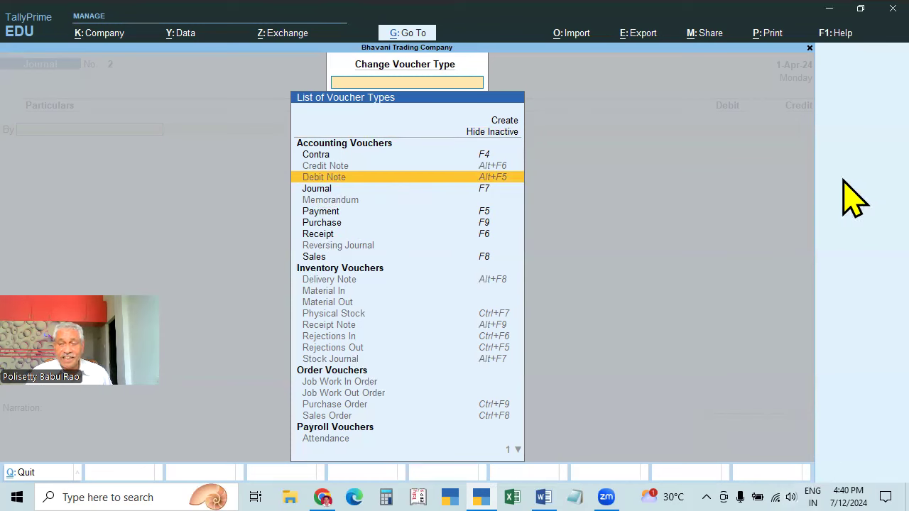
{"action": "left_click", "coordinate": [495, 188]}
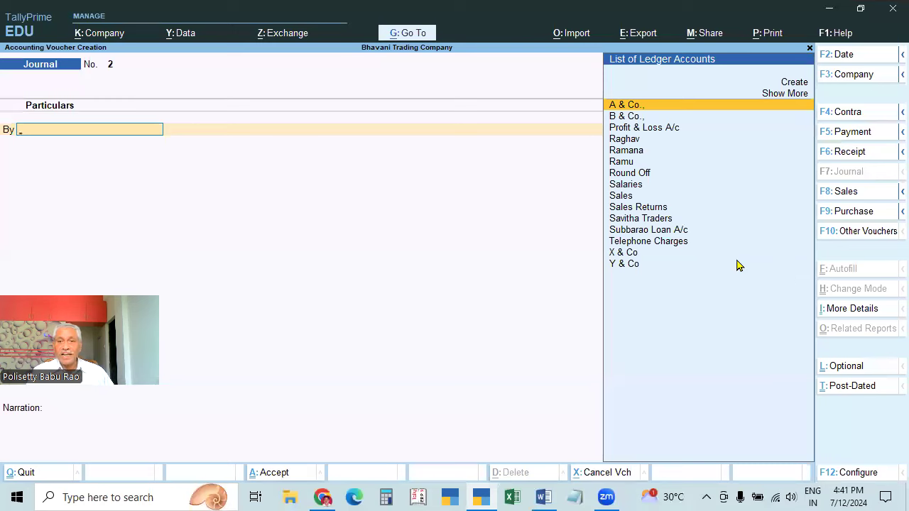
{"action": "key", "text": "Escape"}
{"action": "key", "text": "Return"}
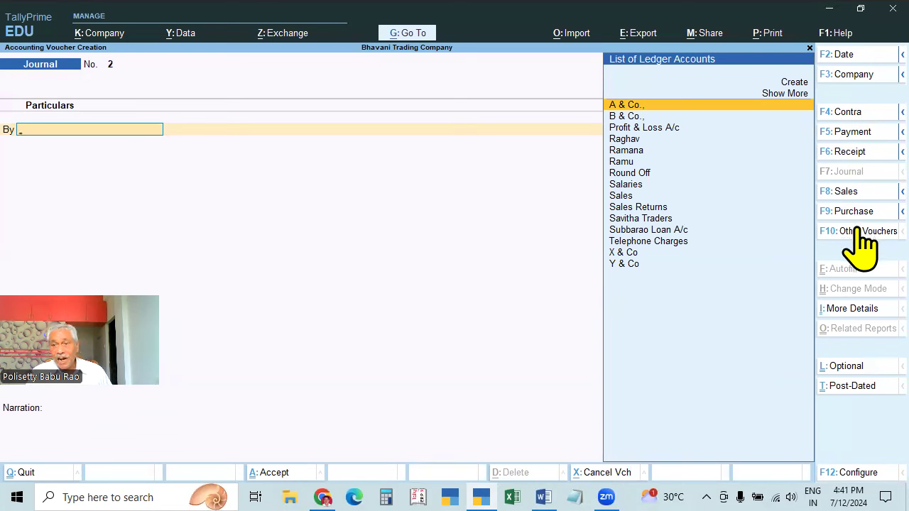
Switch the blank voucher between the Payment, Receipt and Journal types, ending on Receipt
{"action": "left_click", "coordinate": [845, 135]}
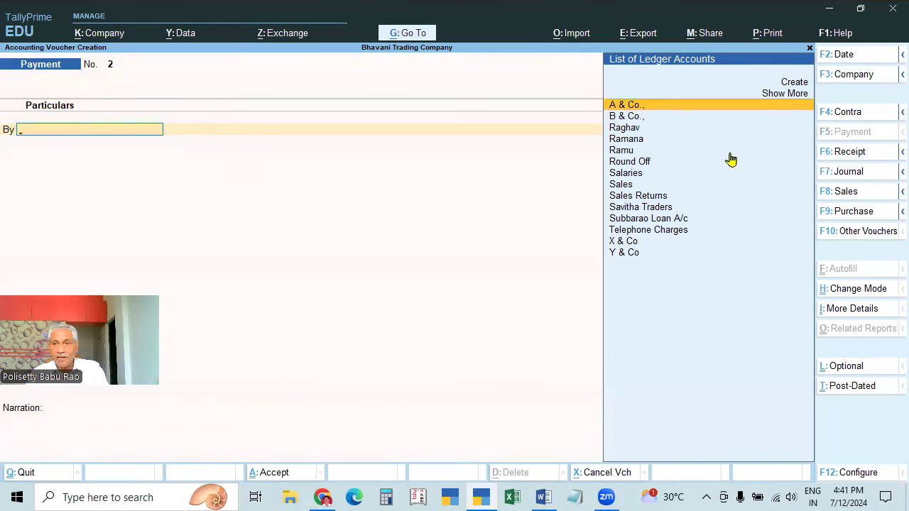
{"action": "left_click", "coordinate": [848, 153]}
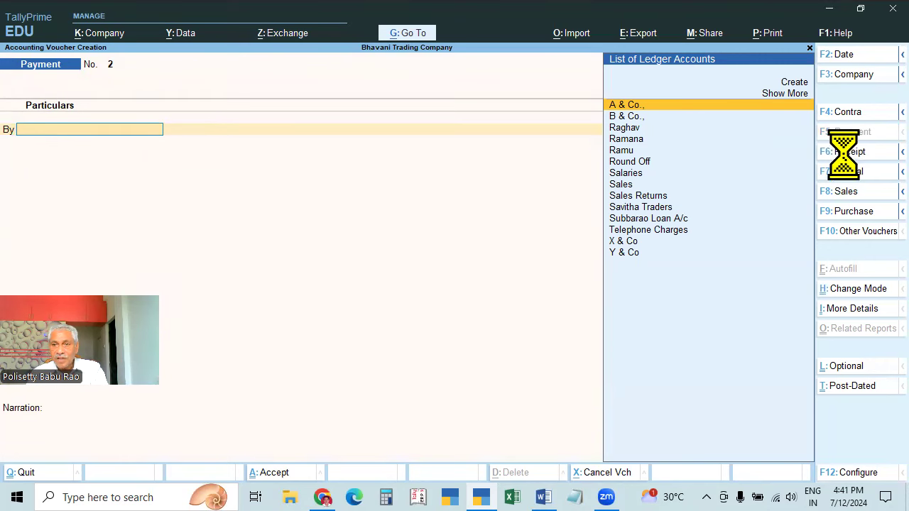
{"action": "left_click", "coordinate": [847, 135]}
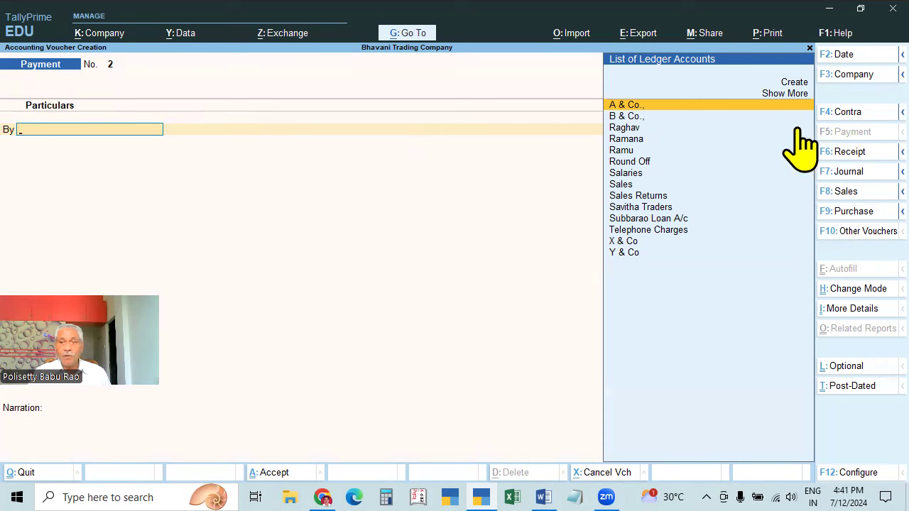
{"action": "left_click", "coordinate": [852, 175]}
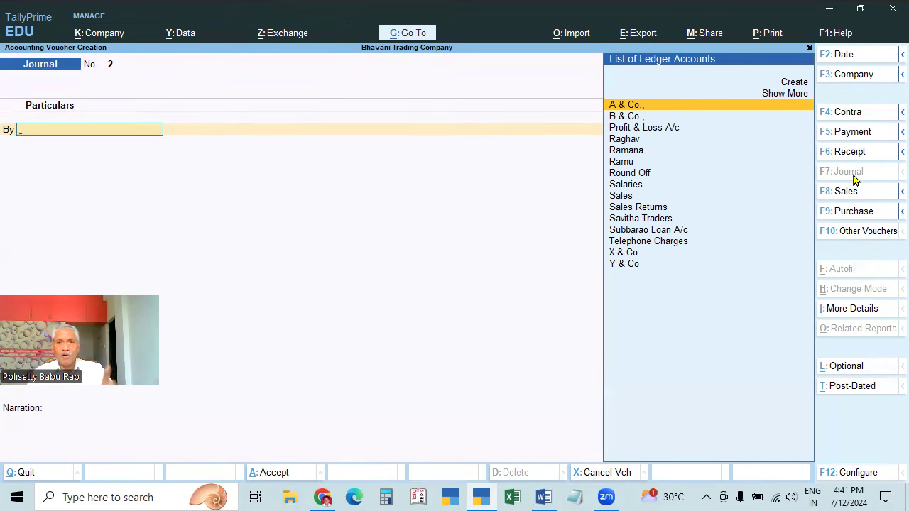
{"action": "left_click", "coordinate": [851, 153]}
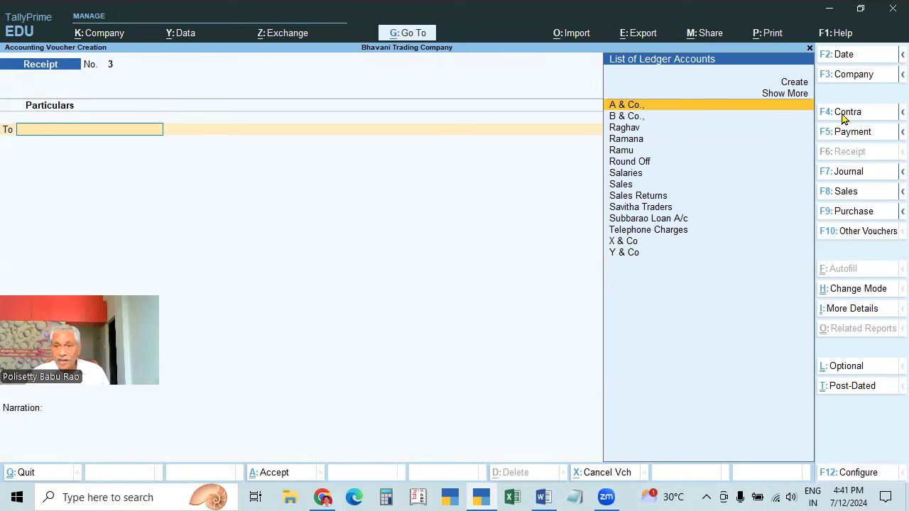
Switch the blank voucher through the Journal, Receipt and Payment types, ending on Contra
{"action": "left_click", "coordinate": [851, 174]}
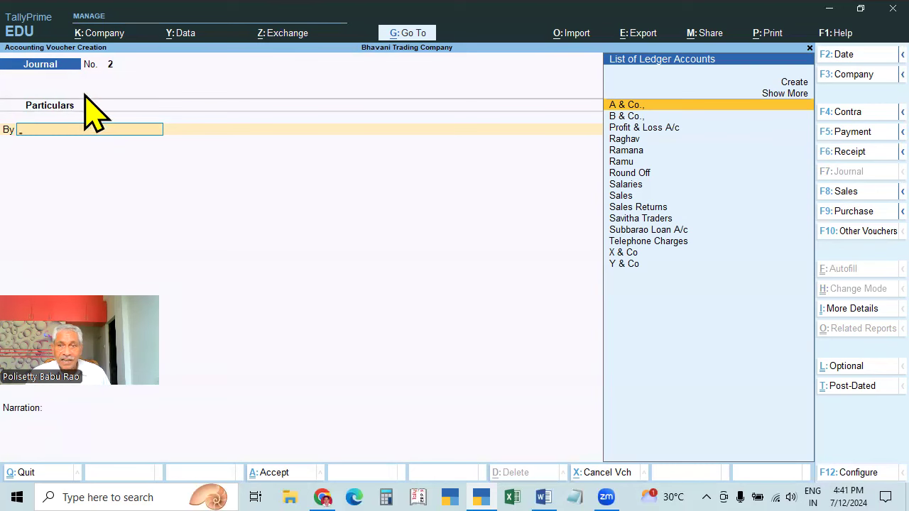
{"action": "left_click", "coordinate": [847, 151]}
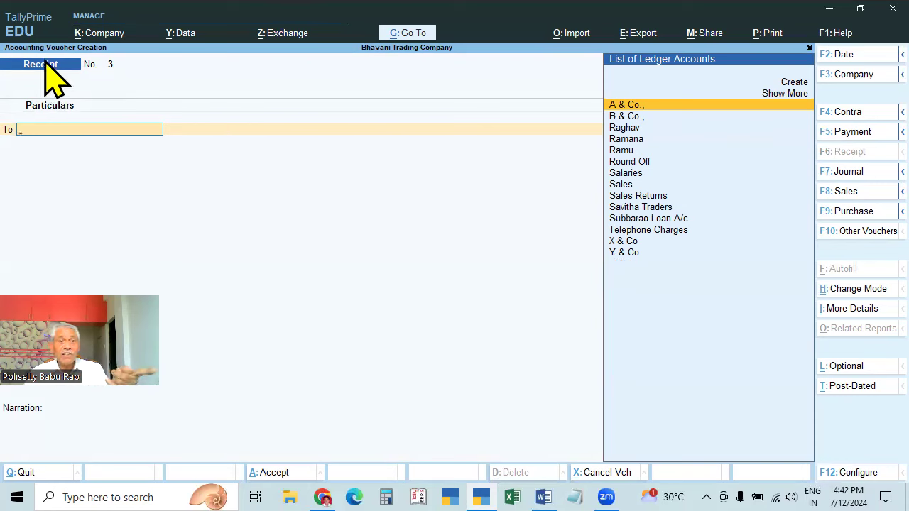
{"action": "left_click", "coordinate": [848, 133]}
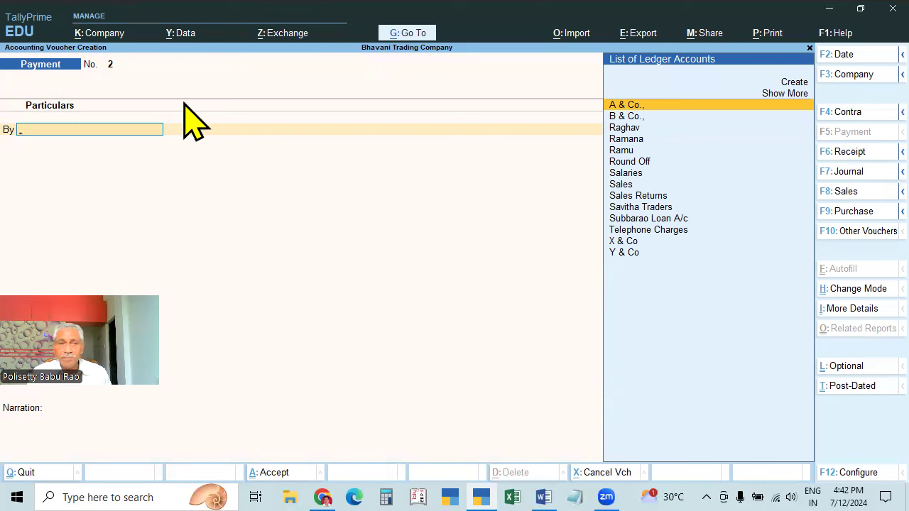
{"action": "left_click", "coordinate": [847, 153]}
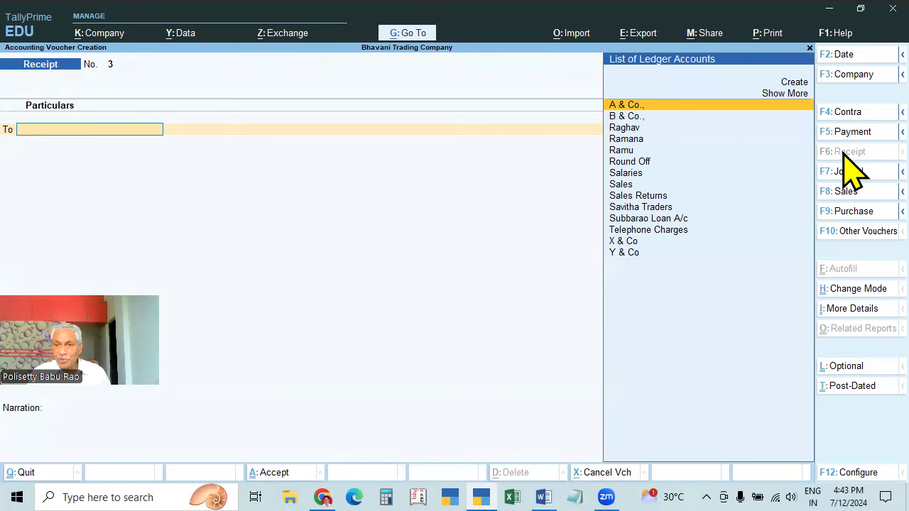
{"action": "left_click", "coordinate": [846, 113]}
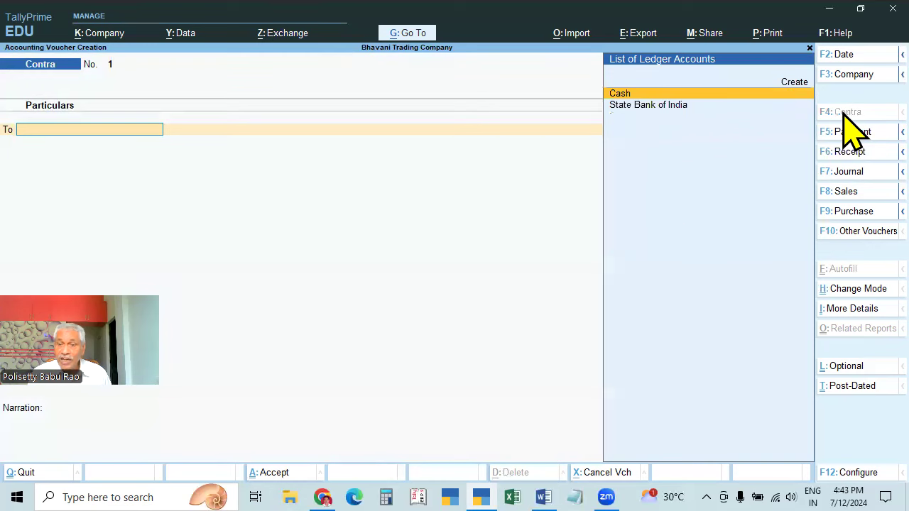
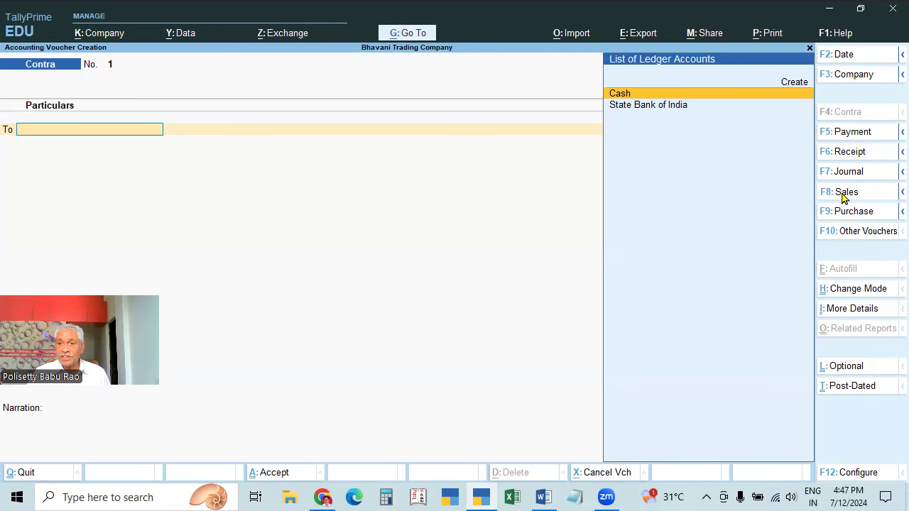
Change the blank voucher to Sales and alternate it with Purchase to compare both types, ending on Purchase
{"action": "left_click", "coordinate": [844, 194]}
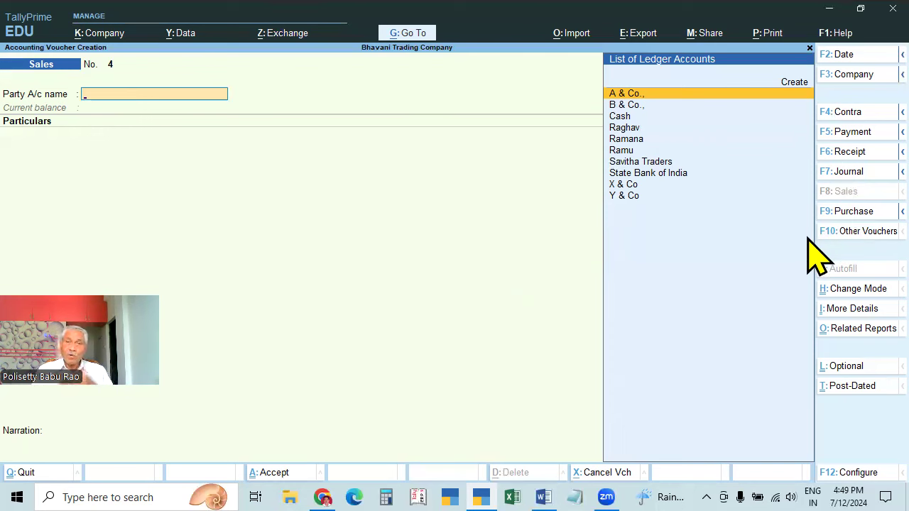
{"action": "left_click", "coordinate": [846, 213]}
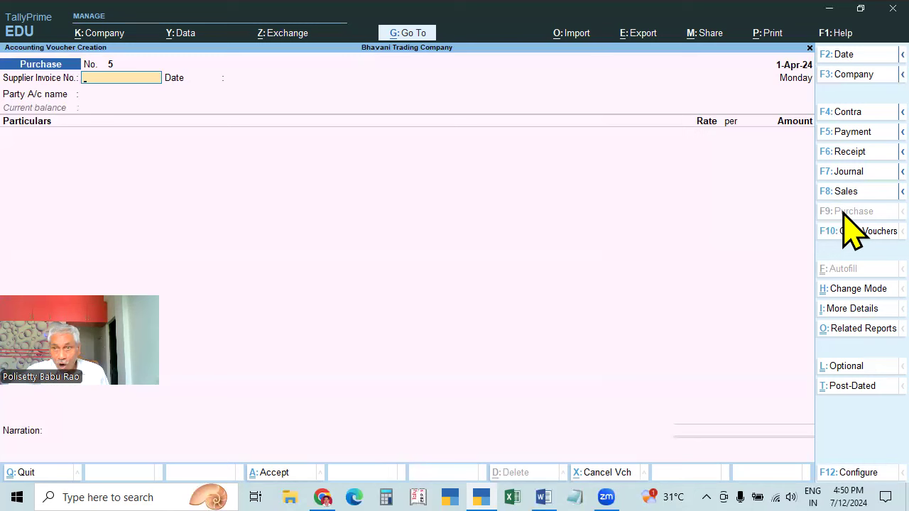
{"action": "left_click", "coordinate": [845, 194]}
{"action": "left_click", "coordinate": [849, 213]}
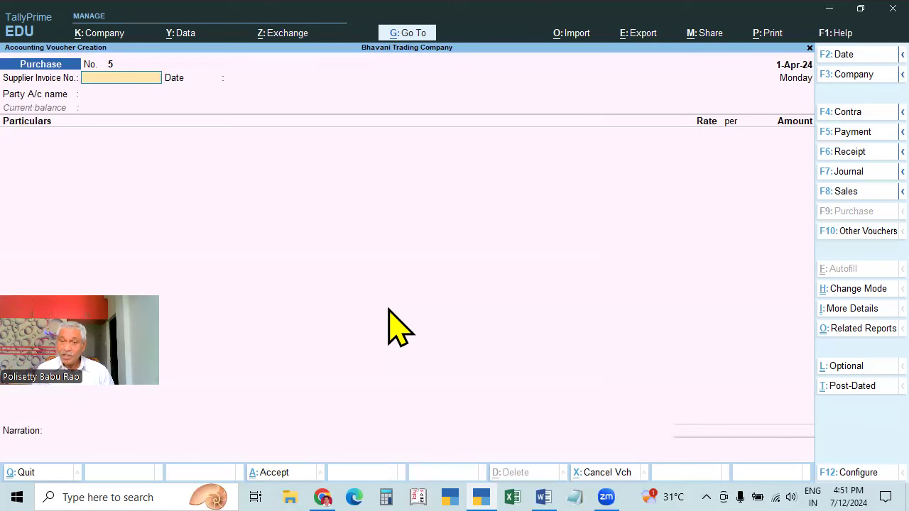
{"action": "left_click", "coordinate": [845, 193]}
{"action": "left_click", "coordinate": [849, 211]}
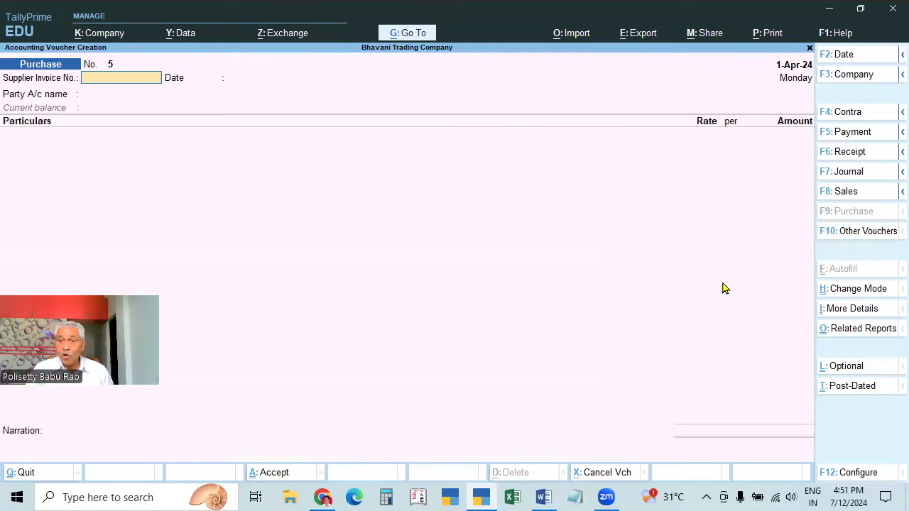
Examine the voucher types list including inactive types three times from the Purchase voucher, closing it each time and staying in the voucher
{"action": "left_click", "coordinate": [865, 234]}
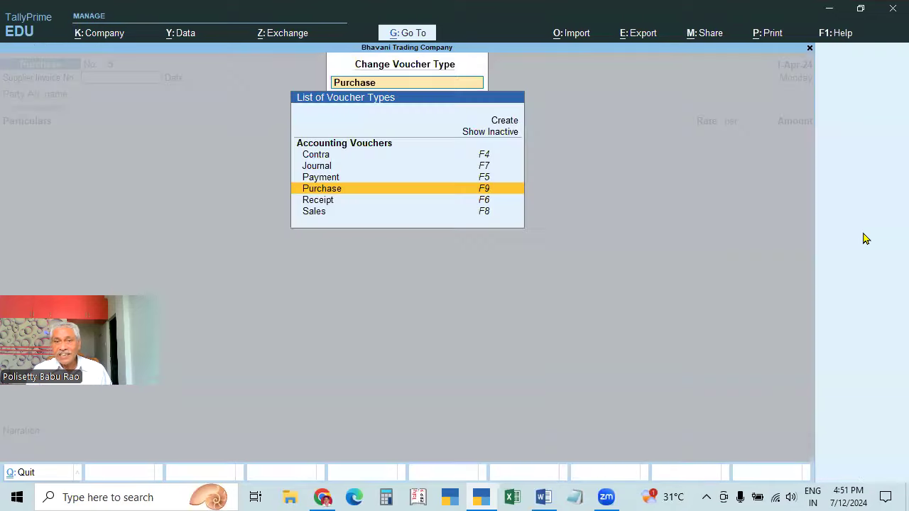
{"action": "left_click", "coordinate": [495, 133]}
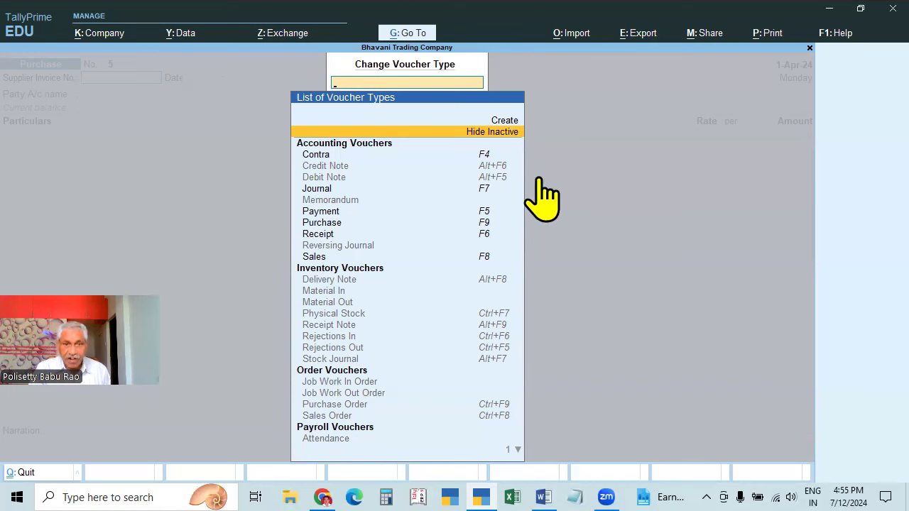
{"action": "key", "text": "Escape"}
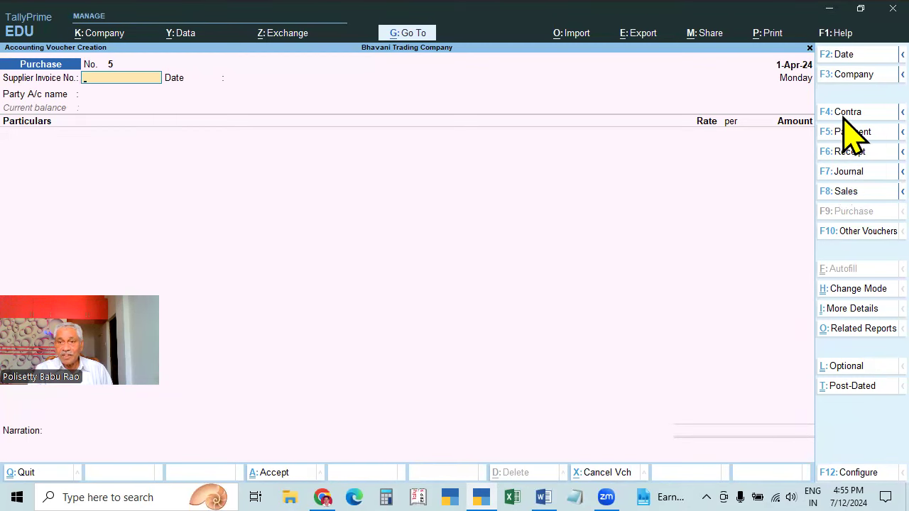
{"action": "left_click", "coordinate": [866, 232]}
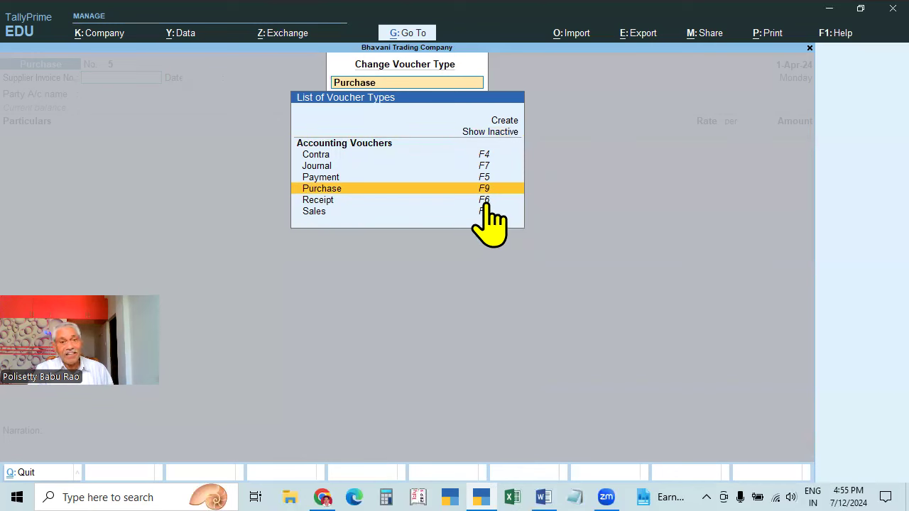
{"action": "left_click", "coordinate": [491, 132]}
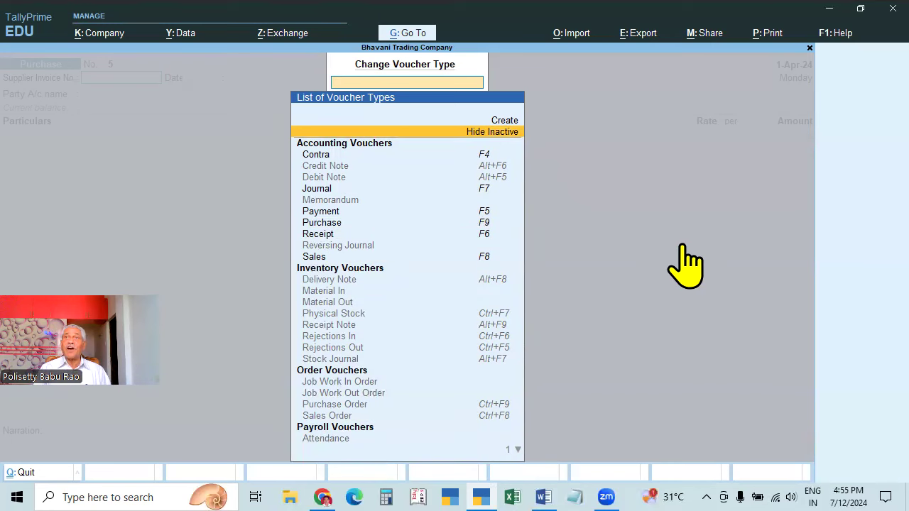
{"action": "key", "text": "Escape"}
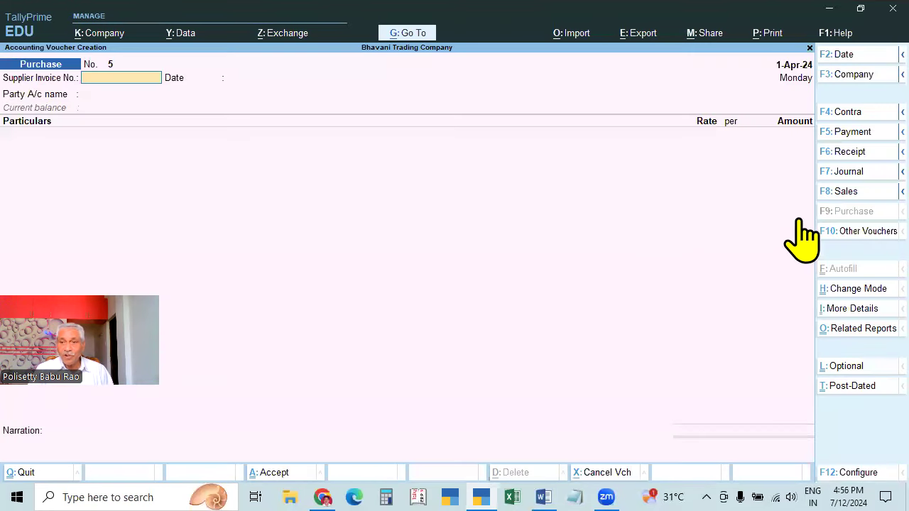
{"action": "left_click", "coordinate": [845, 235]}
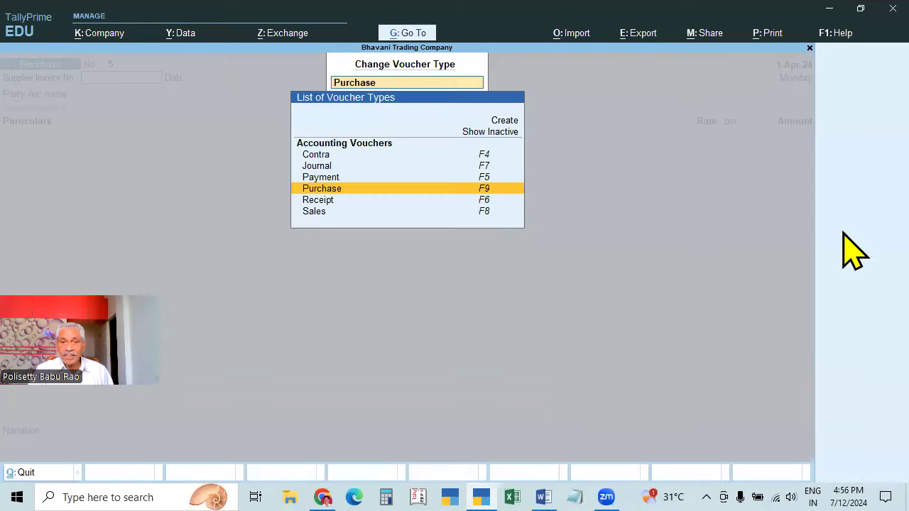
{"action": "left_click", "coordinate": [502, 132]}
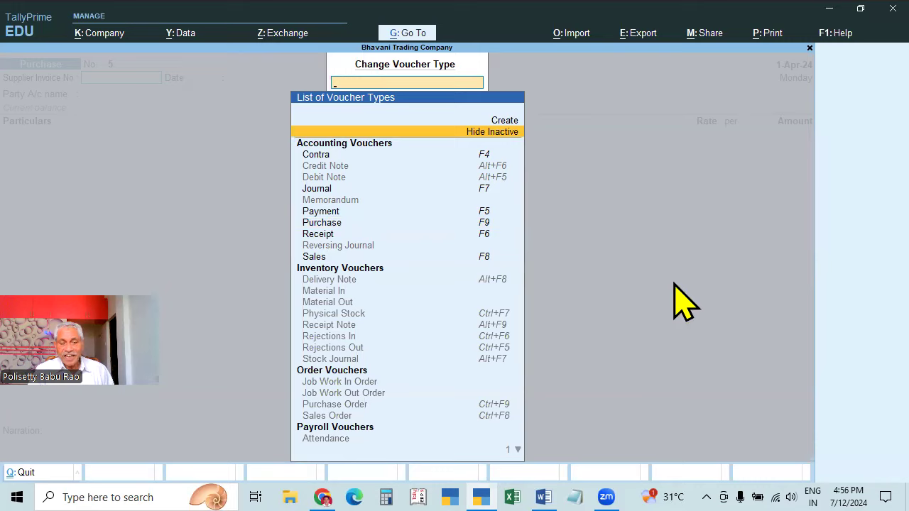
{"action": "key", "text": "Escape"}
{"action": "key", "text": "Escape"}
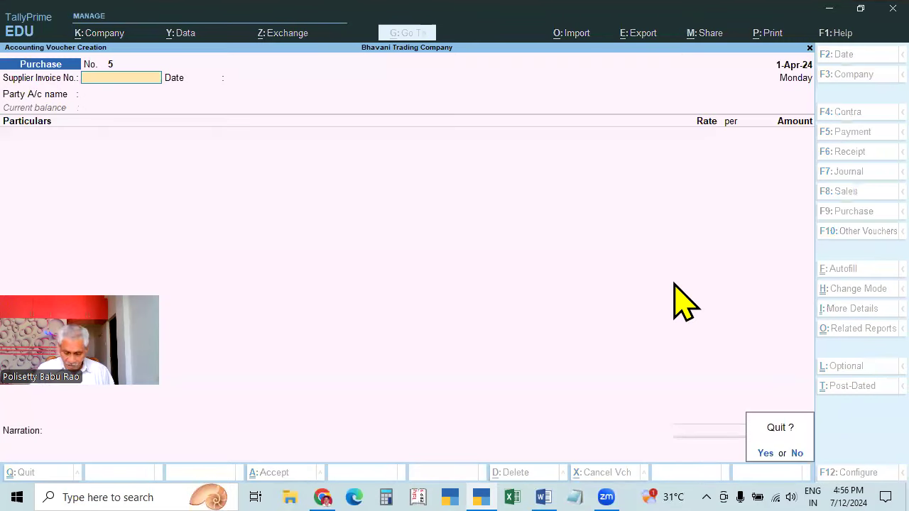
{"action": "key", "text": "n"}
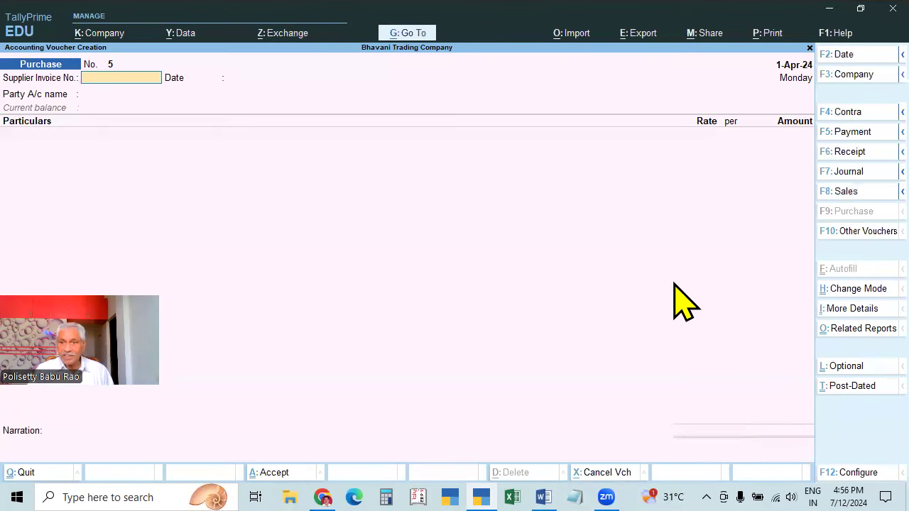
Switch the blank voucher to Journal and on to Payment, and reveal the alternate function-key voucher types such as Debit Note and Credit Note
{"action": "left_click", "coordinate": [846, 178]}
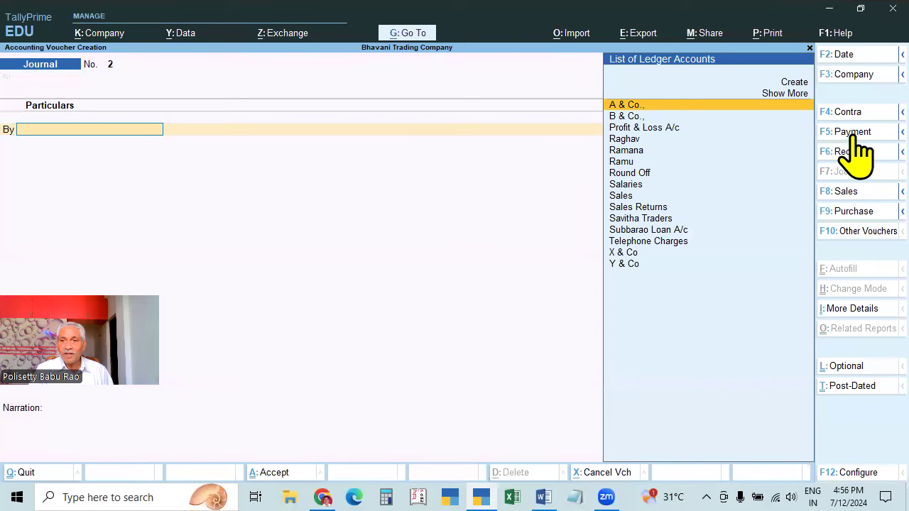
{"action": "left_click", "coordinate": [852, 132]}
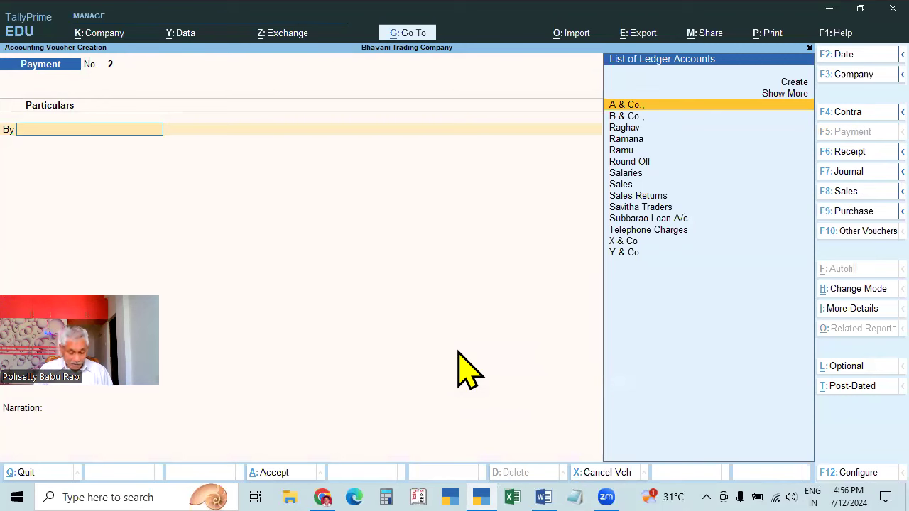
{"action": "key", "text": "alt"}
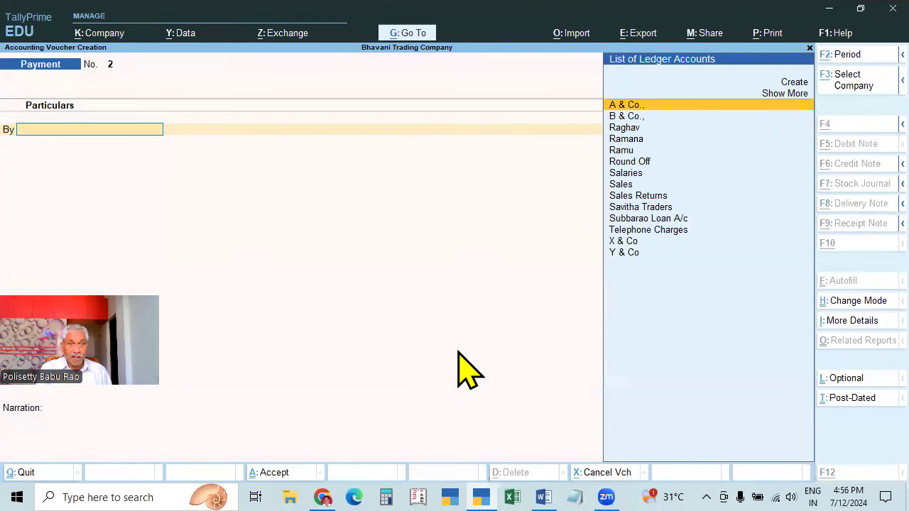
{"action": "key", "text": "alt"}
{"action": "key", "text": "alt"}
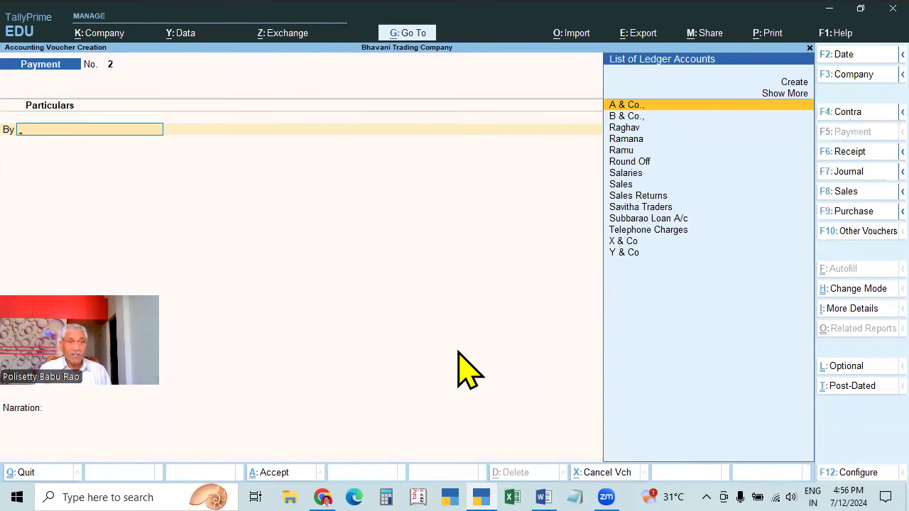
{"action": "key", "text": "alt"}
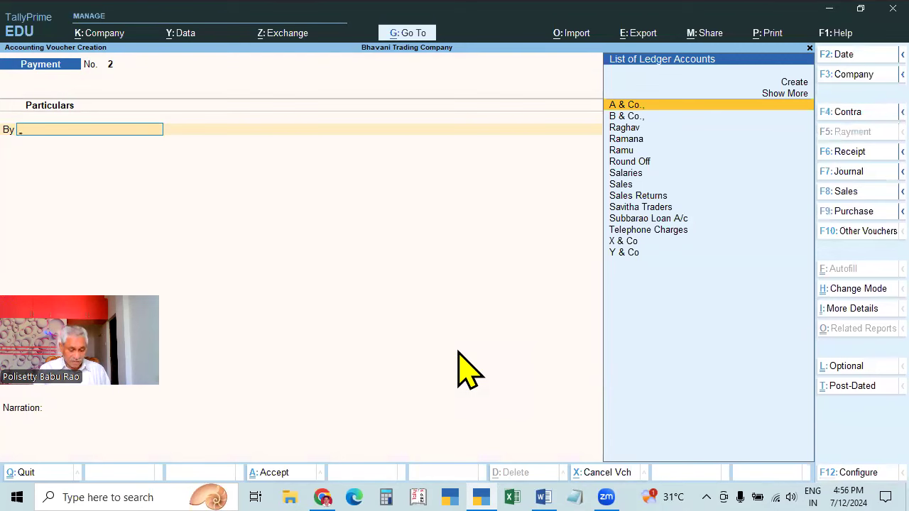
{"action": "key", "text": "alt"}
{"action": "key", "text": "alt"}
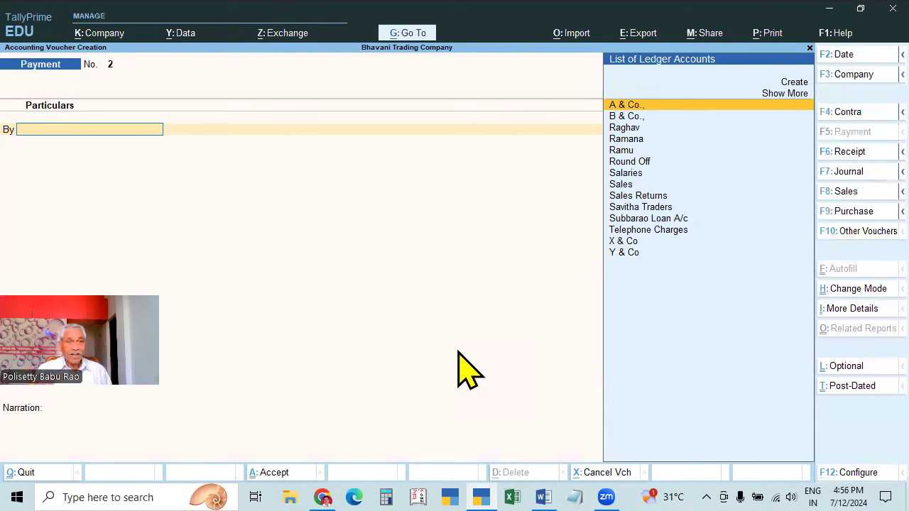
Review the active and inactive voucher types from the Payment voucher, and close the list without choosing one
{"action": "left_click", "coordinate": [869, 231]}
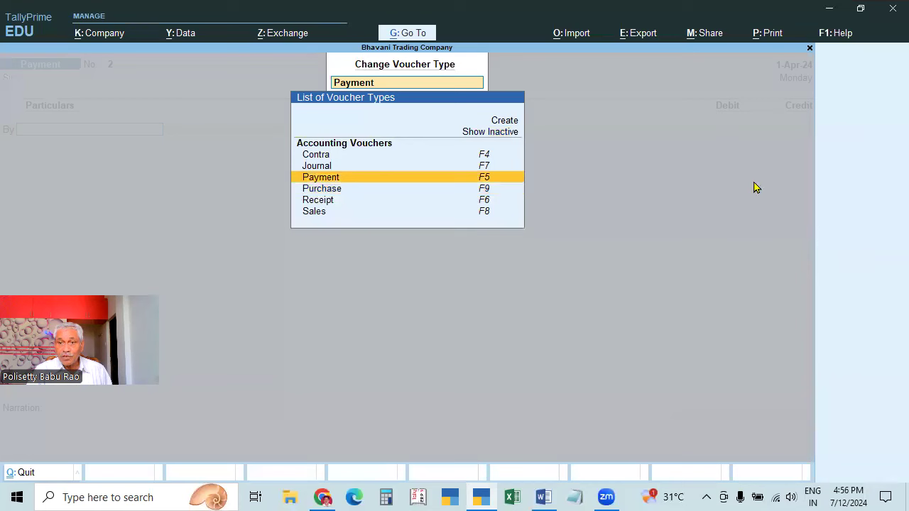
{"action": "left_click", "coordinate": [507, 133]}
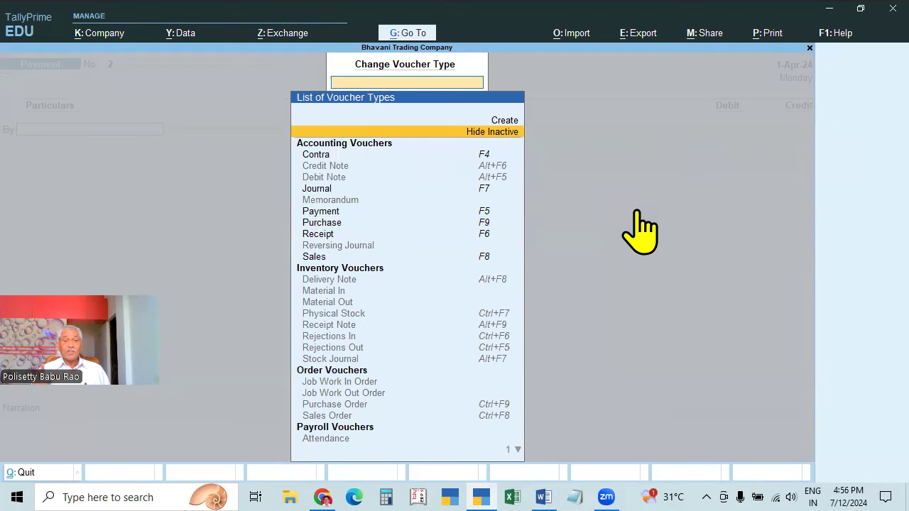
{"action": "key", "text": "Escape"}
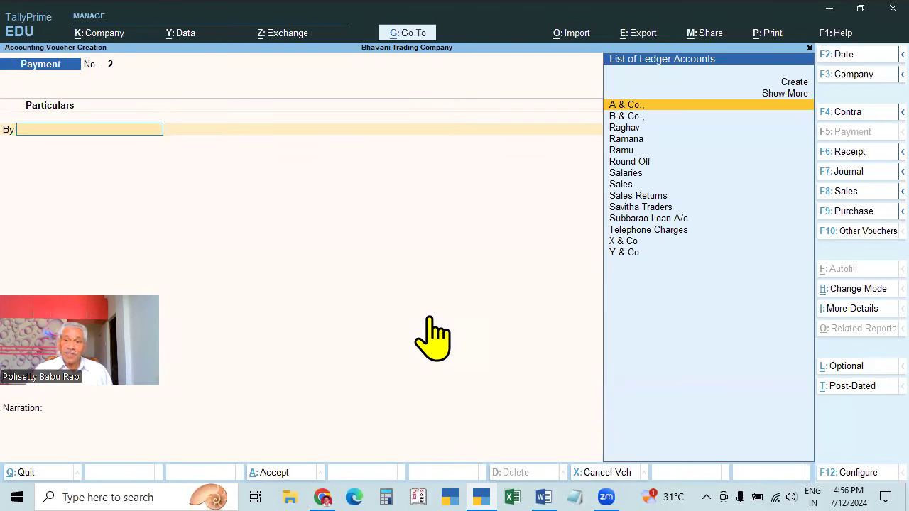
Activate the inactive Debit Note voucher type, check it among the active types, and reopen a blank Debit Note voucher
{"action": "left_click", "coordinate": [845, 231]}
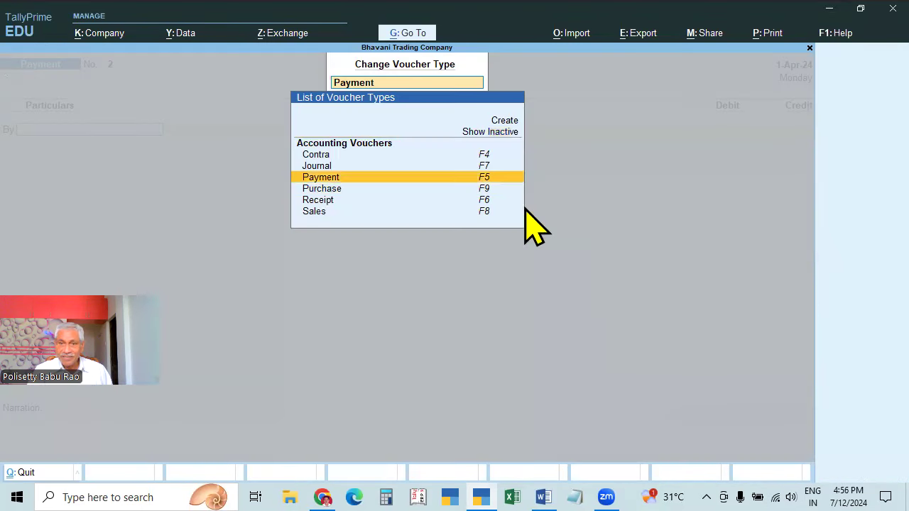
{"action": "left_click", "coordinate": [502, 132]}
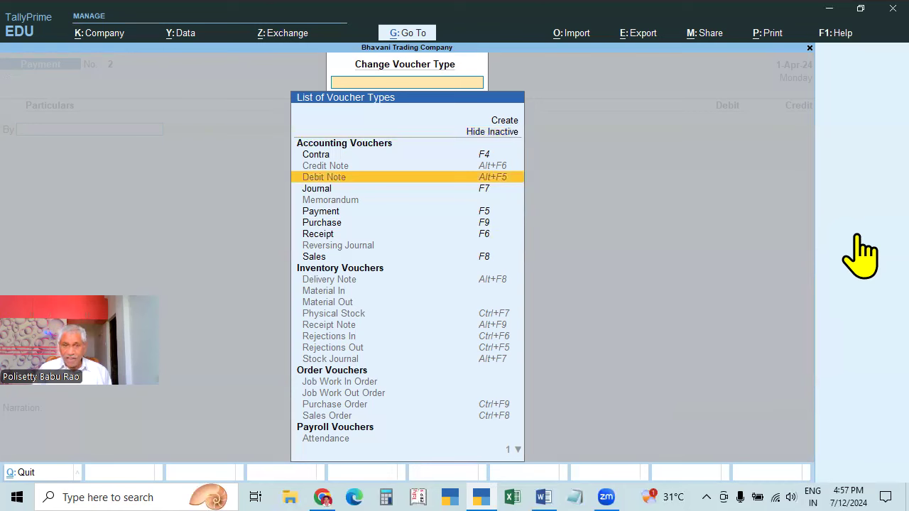
{"action": "key", "text": "Return"}
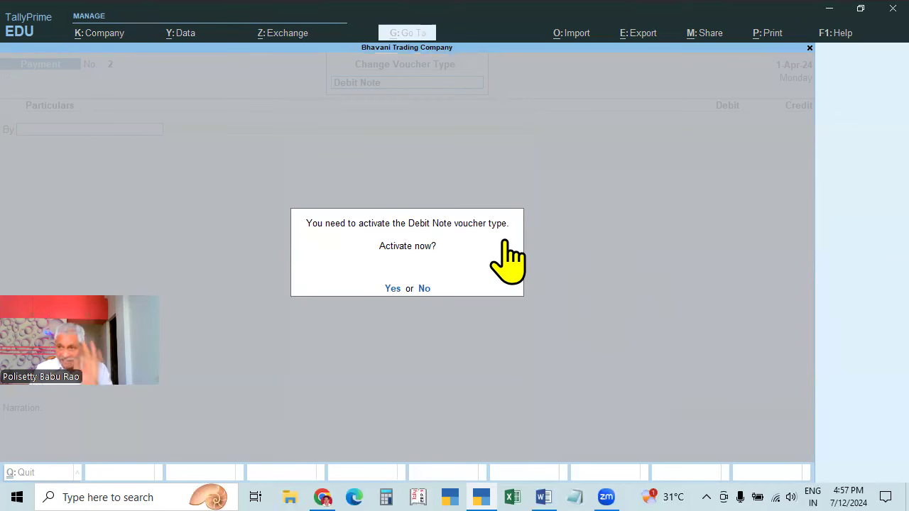
{"action": "left_click", "coordinate": [393, 289]}
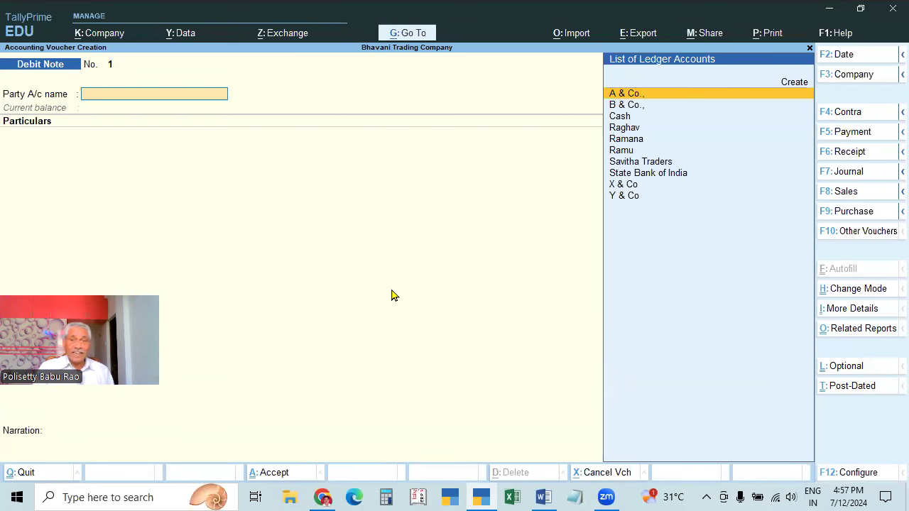
{"action": "left_click", "coordinate": [860, 231]}
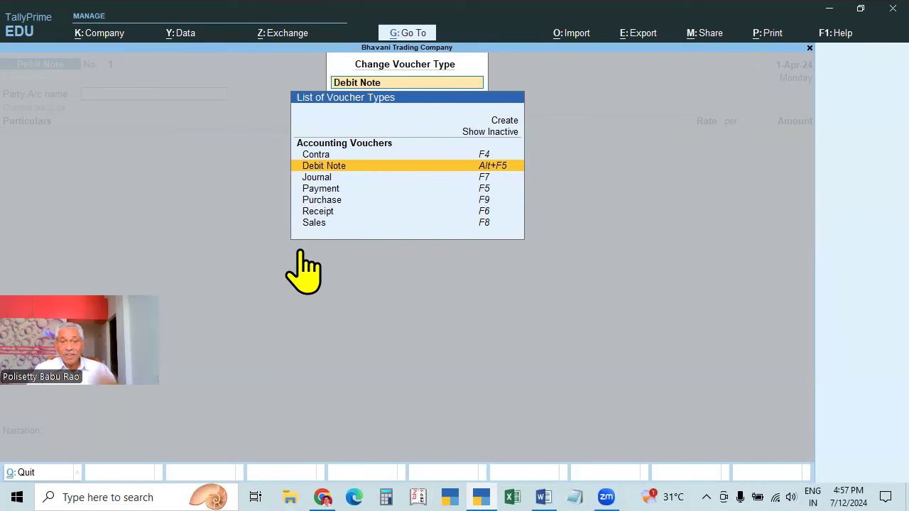
{"action": "key", "text": "Return"}
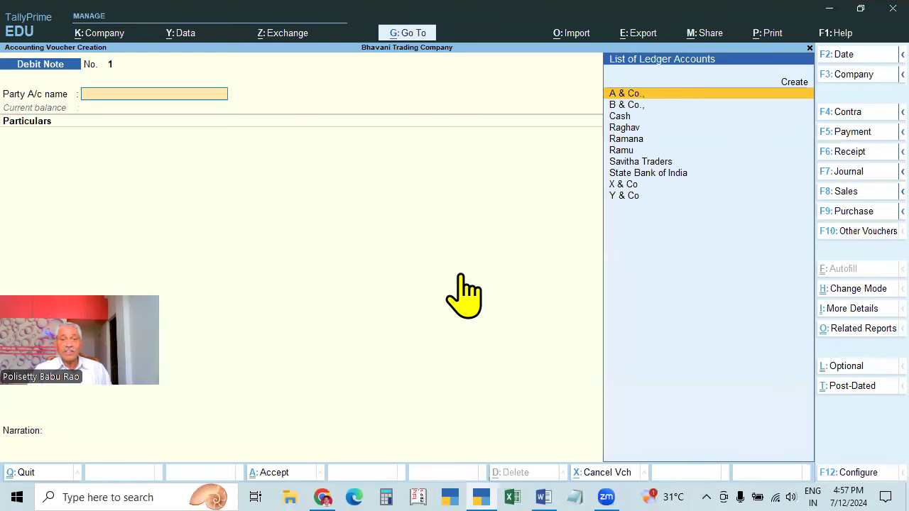
Review the voucher types including inactive ones from the Debit Note voucher, and close the list without choosing one
{"action": "left_click", "coordinate": [849, 235]}
{"action": "left_click", "coordinate": [501, 133]}
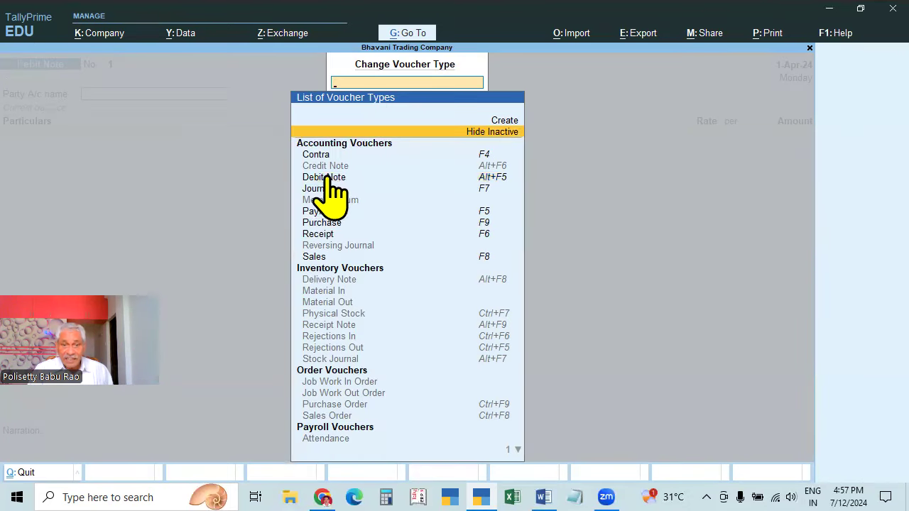
{"action": "key", "text": "Escape"}
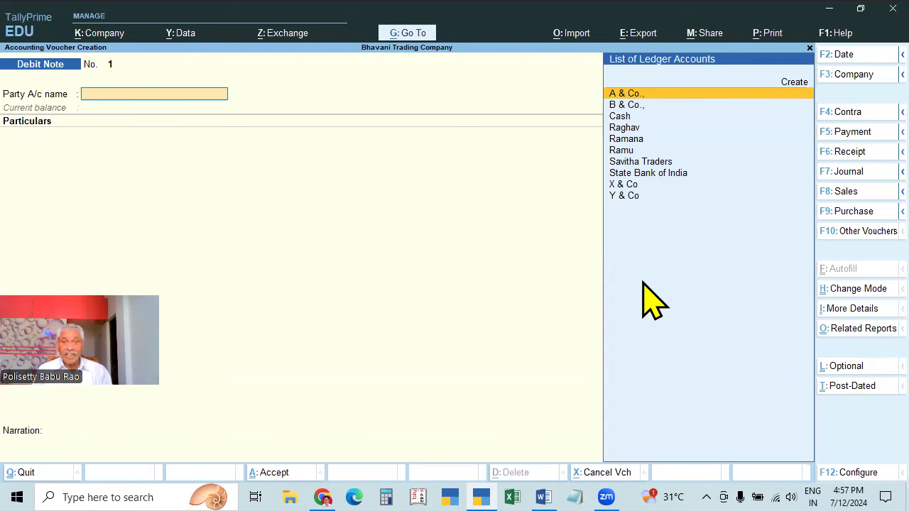
Leave the Debit Note voucher and bring up the voucher types available for master alteration
{"action": "key", "text": "Escape"}
{"action": "key", "text": "Escape"}
{"action": "key", "text": "Escape"}
{"action": "key", "text": "Down"}
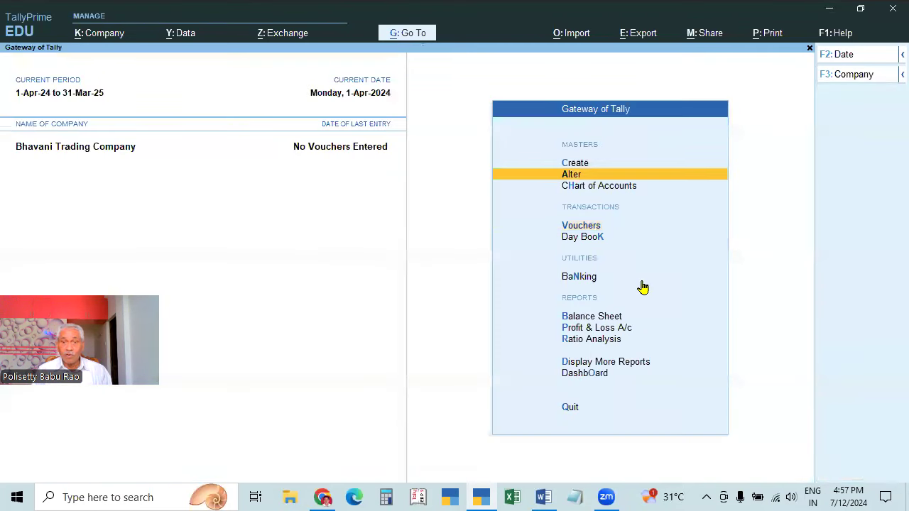
{"action": "key", "text": "Return"}
{"action": "key", "text": "Down"}
{"action": "key", "text": "Down"}
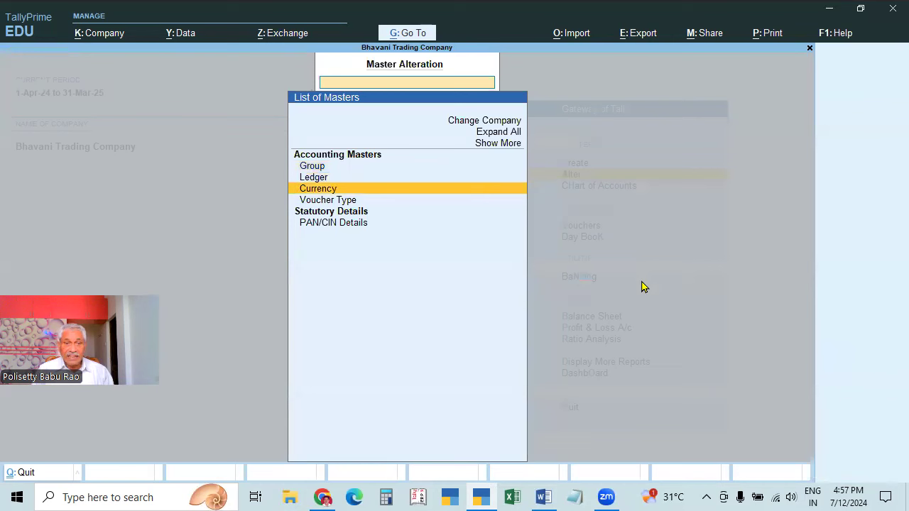
{"action": "key", "text": "Down"}
{"action": "key", "text": "Return"}
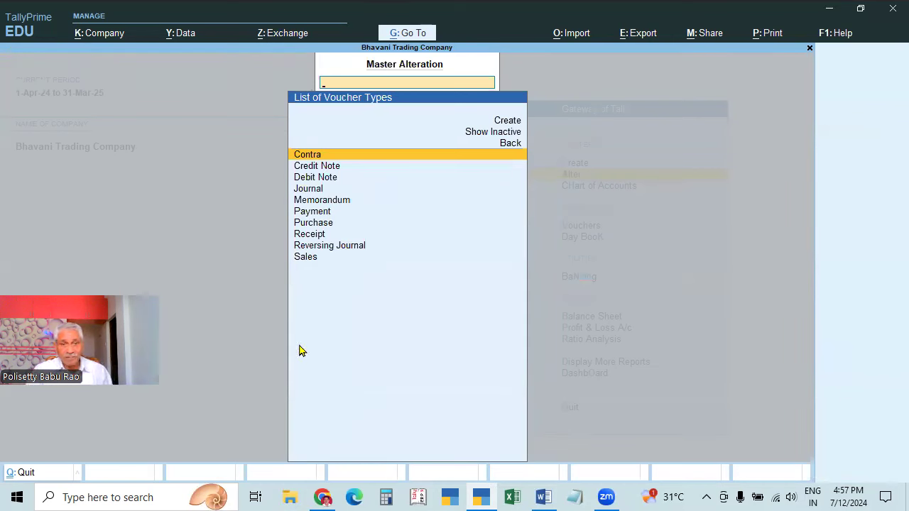
Check the activation setting of the Debit Note voucher type and close it without changes
{"action": "left_click", "coordinate": [315, 179]}
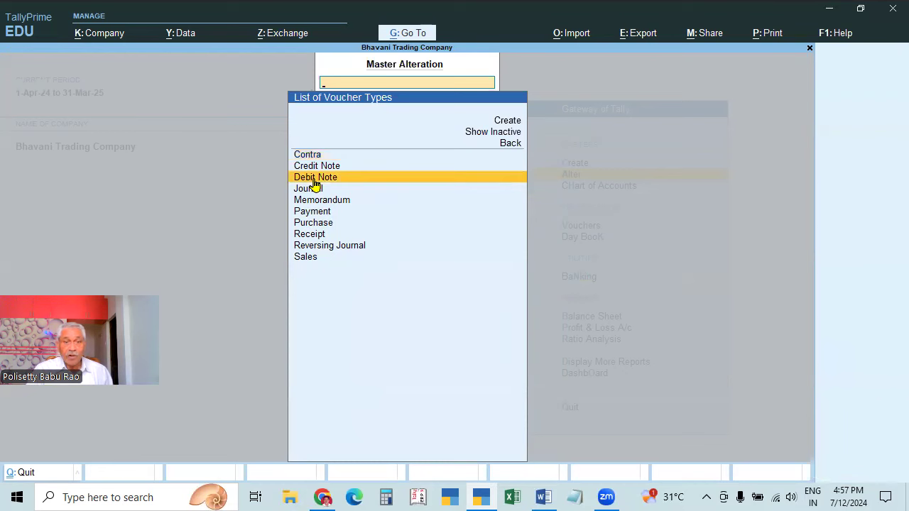
{"action": "left_click", "coordinate": [315, 179]}
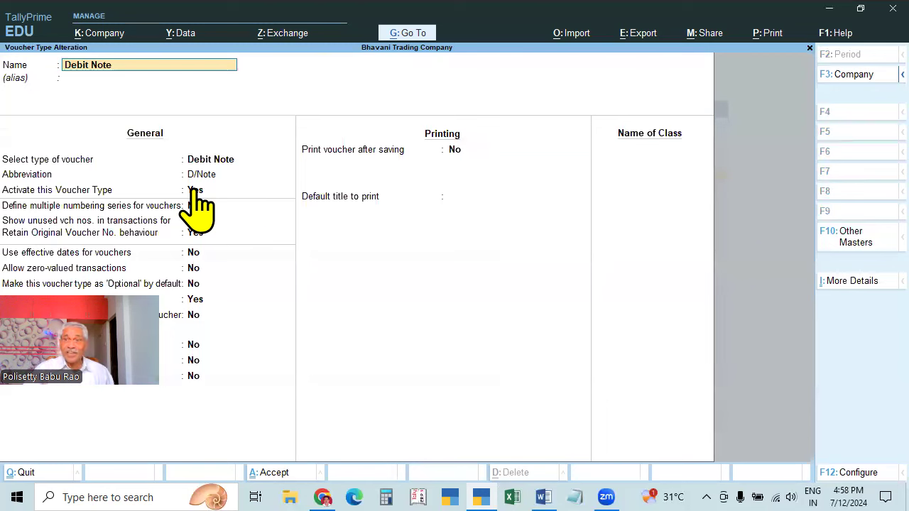
{"action": "key", "text": "BackSpace"}
{"action": "key", "text": "Escape"}
Set Activate this Voucher Type to Yes for the Credit Note voucher type and save it
{"action": "key", "text": "Up"}
{"action": "key", "text": "Return"}
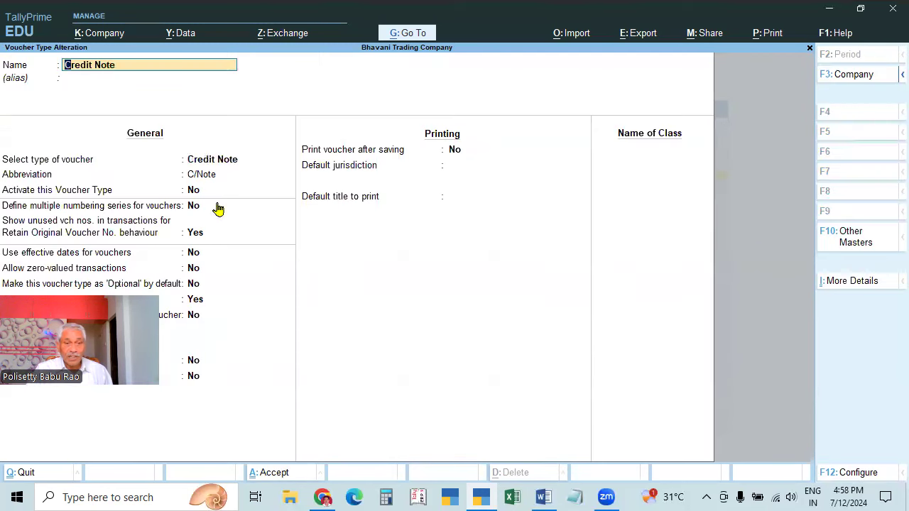
{"action": "left_click", "coordinate": [193, 190]}
{"action": "type", "text": "y"}
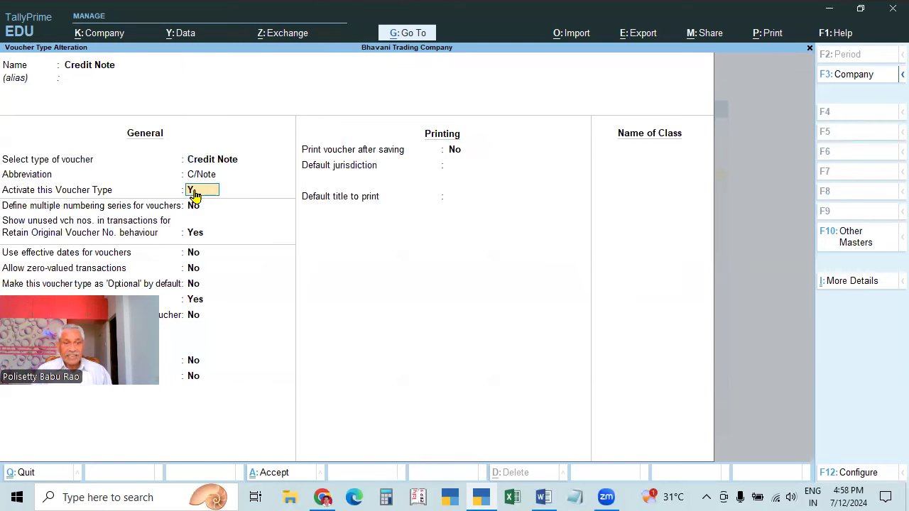
{"action": "key", "text": "Return"}
{"action": "key", "text": "ctrl+a"}
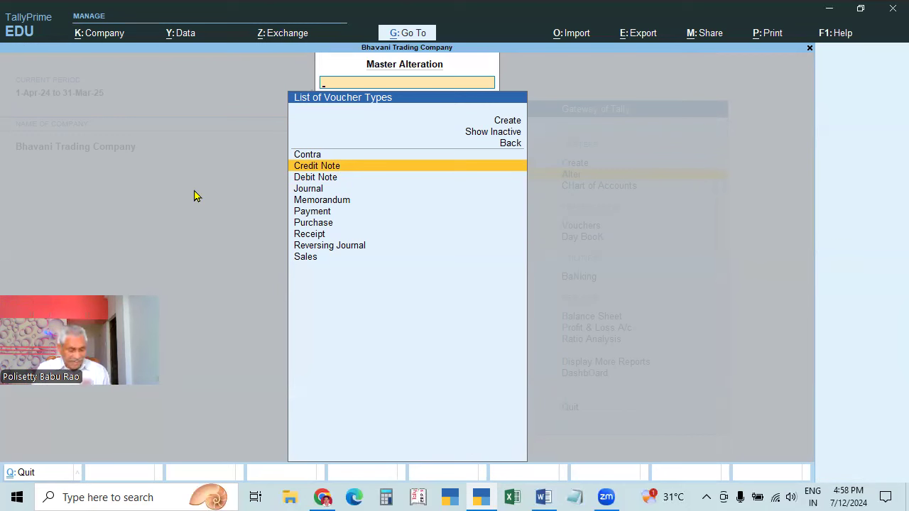
Return to voucher entry, check for Credit Note among the active voucher types, and close the list
{"action": "key", "text": "Escape"}
{"action": "key", "text": "Escape"}
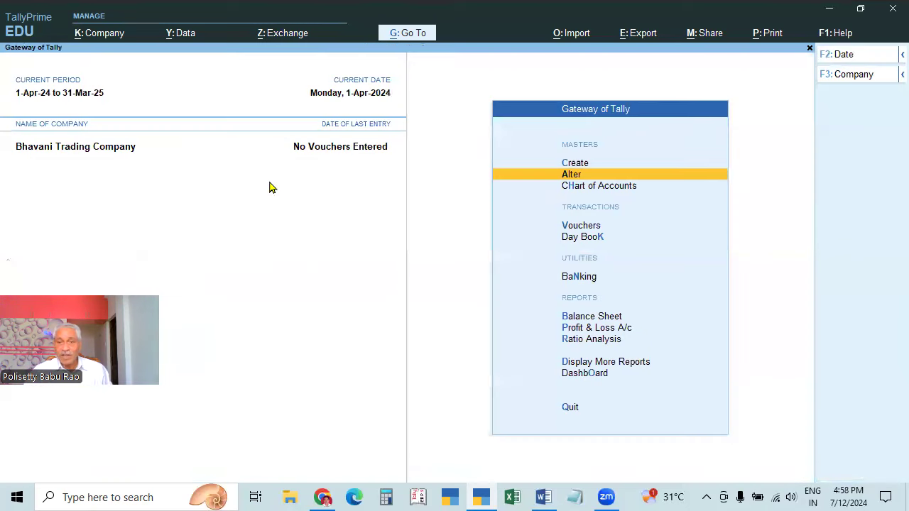
{"action": "left_click", "coordinate": [583, 226]}
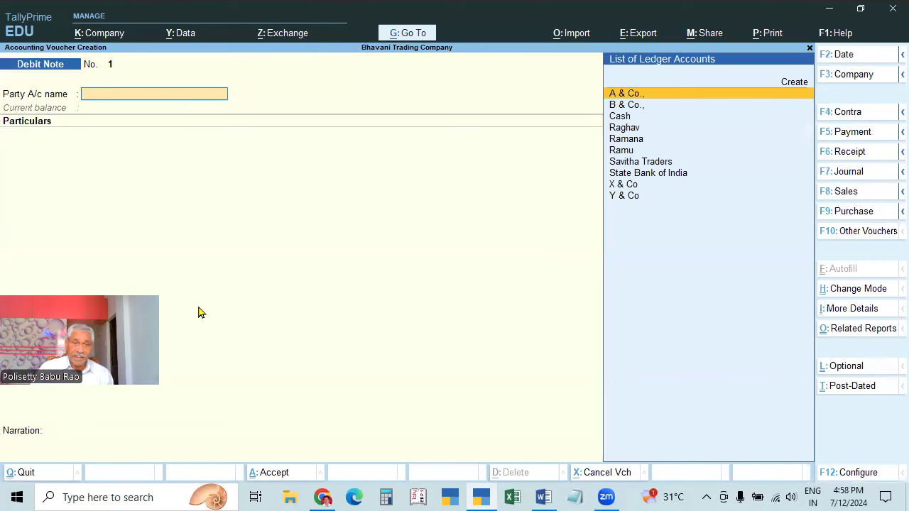
{"action": "left_click", "coordinate": [845, 231]}
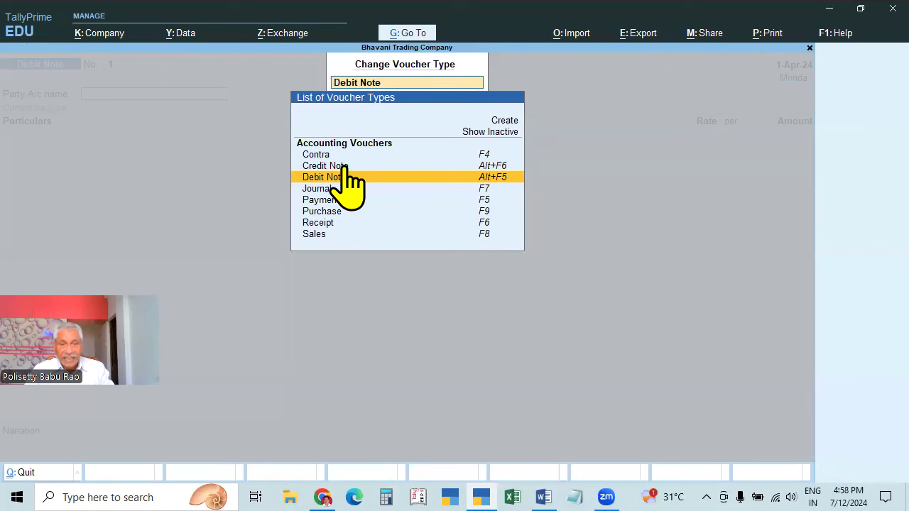
{"action": "key", "text": "BackSpace"}
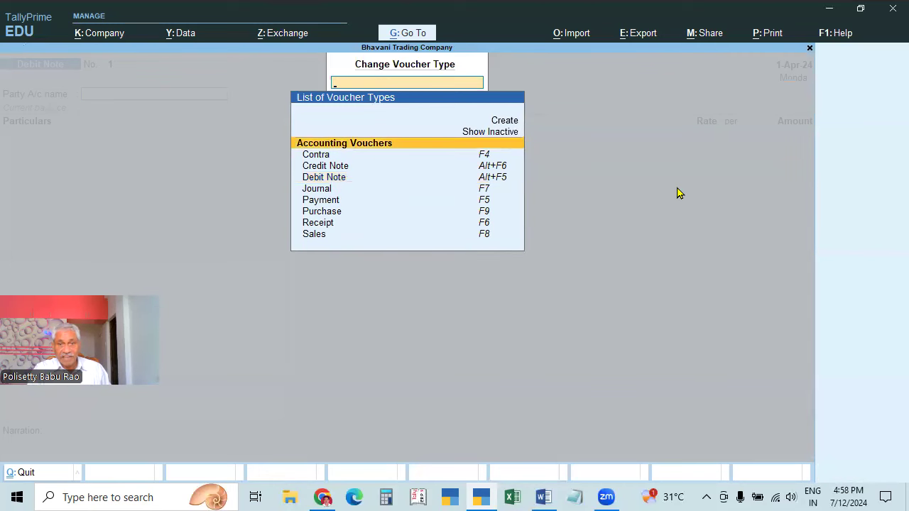
{"action": "key", "text": "Escape"}
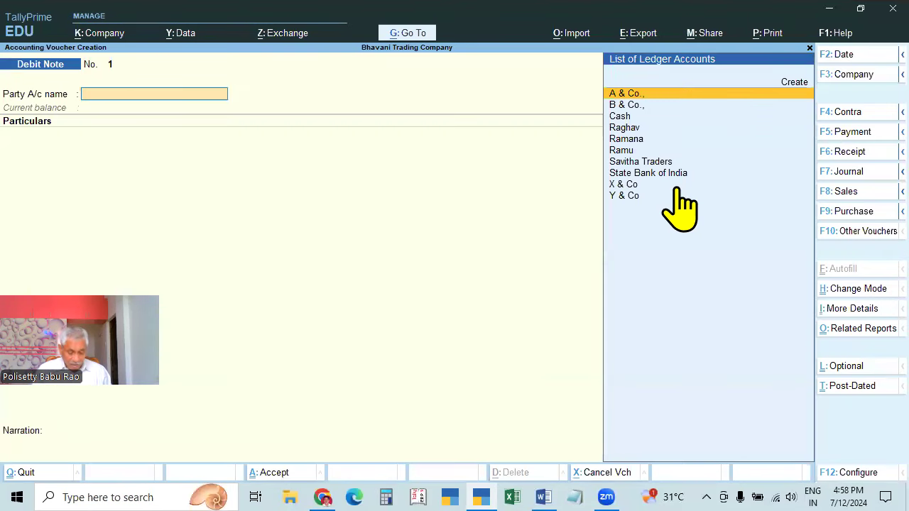
Switch to a blank Credit Note voucher, quit it, and reopen voucher entry
{"action": "key", "text": "ctrl+F8"}
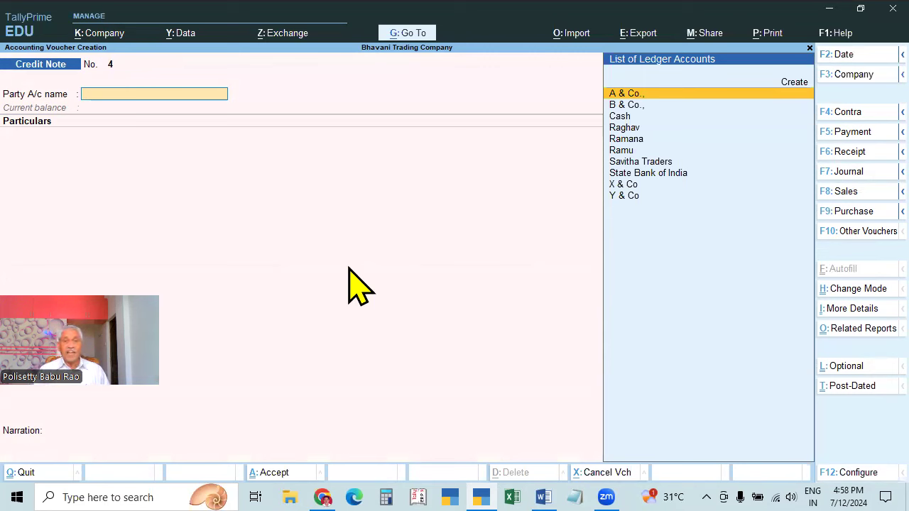
{"action": "key", "text": "Escape"}
{"action": "key", "text": "y"}
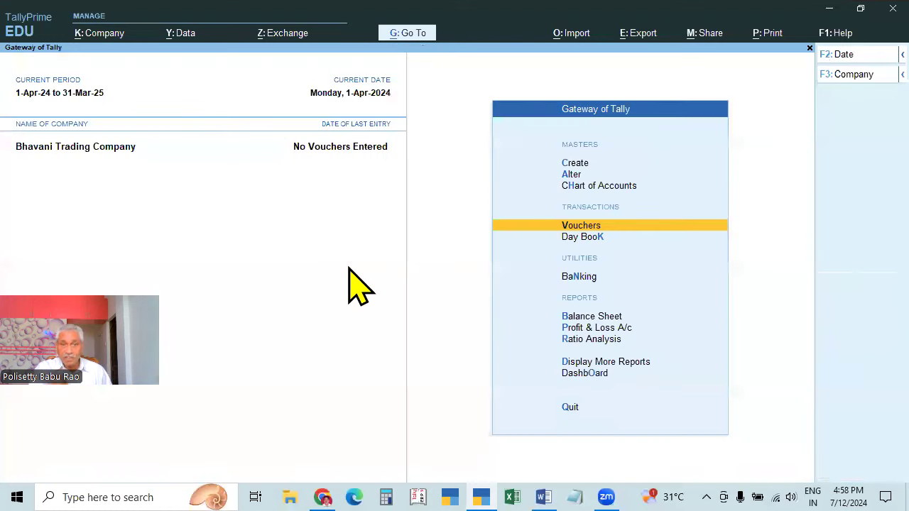
{"action": "key", "text": "Return"}
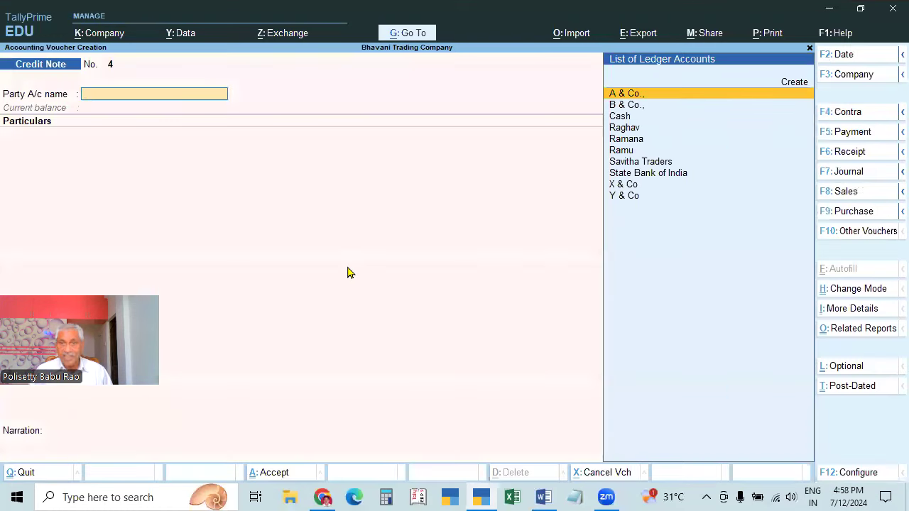
Quit the Credit Note voucher, look at the Banking utilities, and return to a blank Credit Note voucher
{"action": "key", "text": "Escape"}
{"action": "key", "text": "y"}
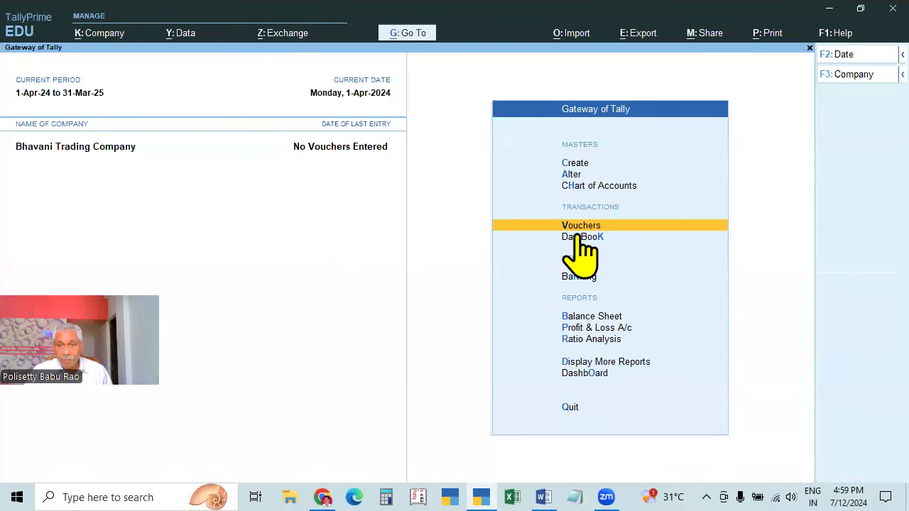
{"action": "left_click", "coordinate": [579, 279]}
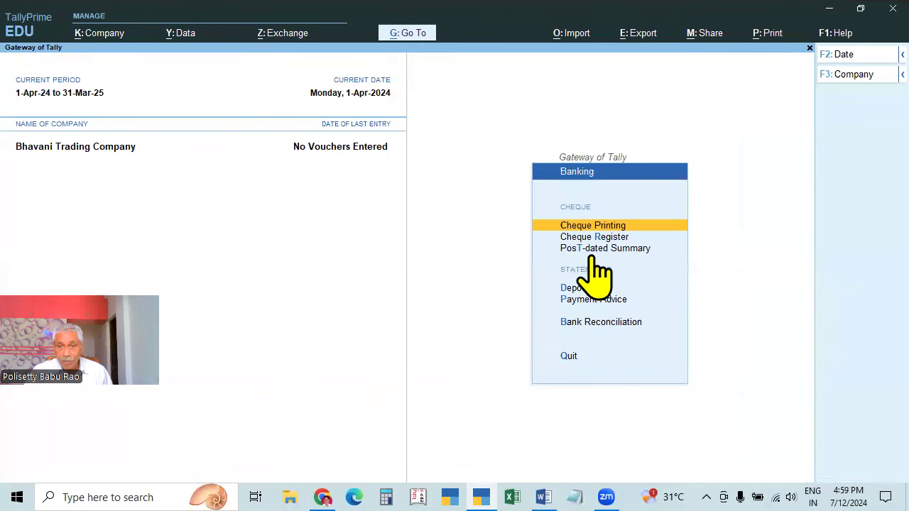
{"action": "key", "text": "Escape"}
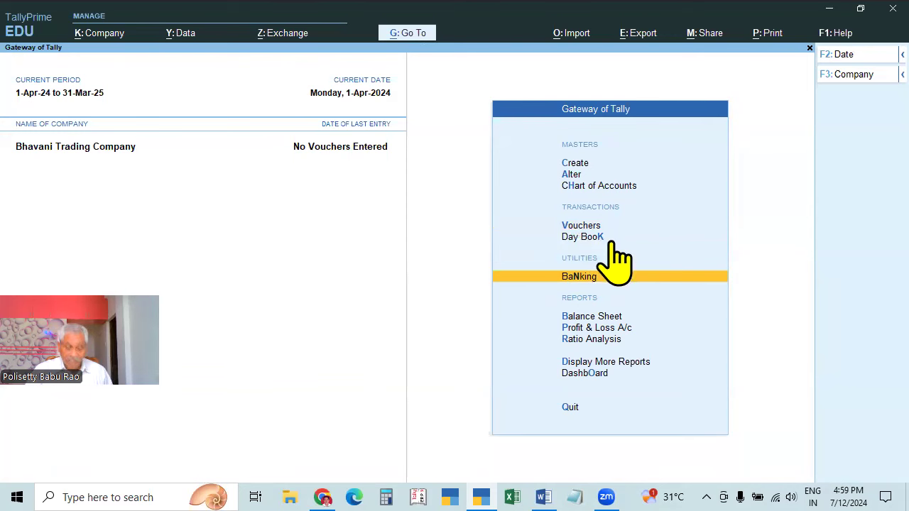
{"action": "key", "text": "v"}
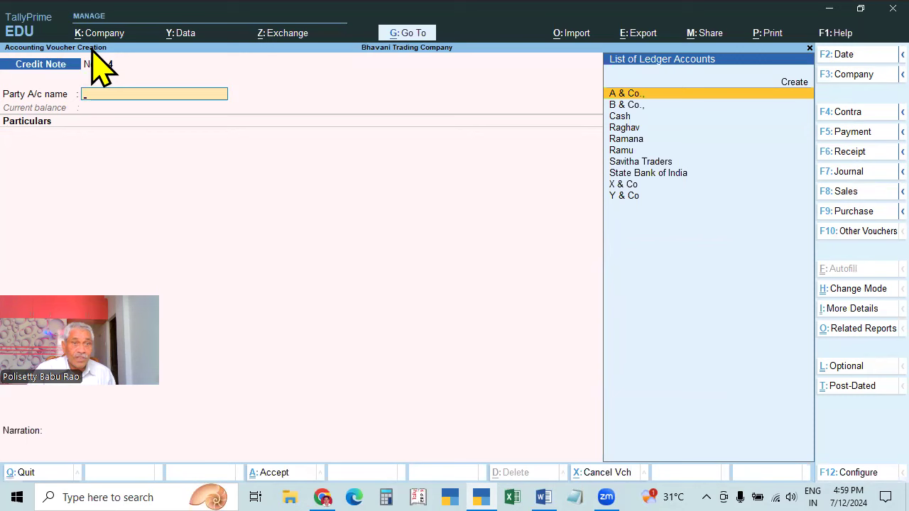
Cycle the blank voucher through Journal, Receipt, Contra, Payment, Receipt and Sales, ending on Purchase
{"action": "left_click", "coordinate": [859, 173]}
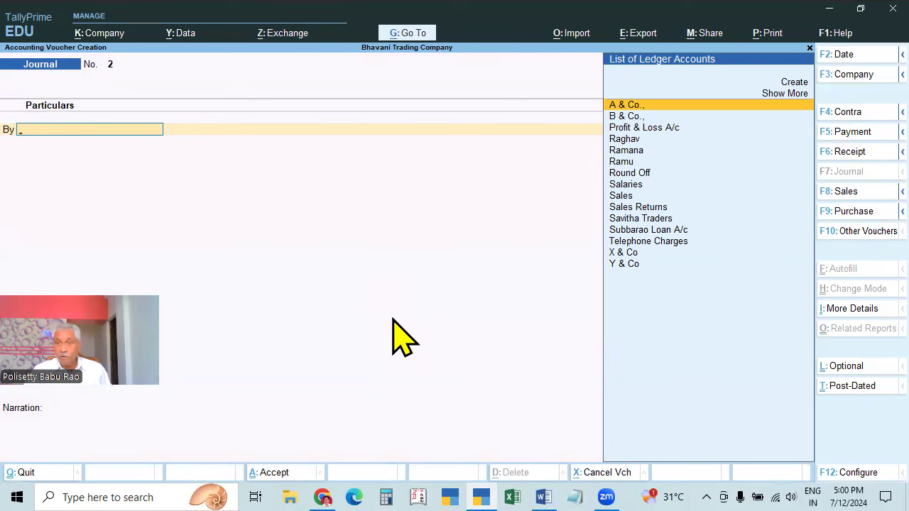
{"action": "left_click", "coordinate": [846, 152]}
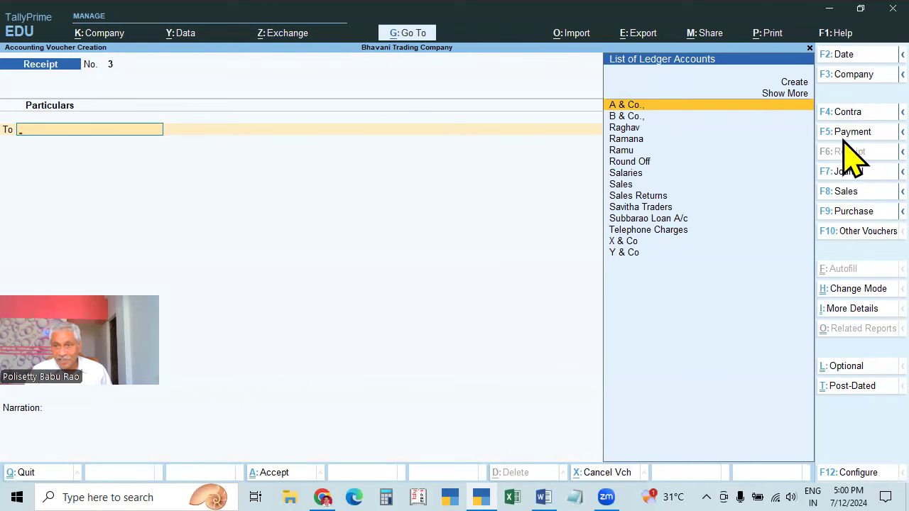
{"action": "left_click", "coordinate": [846, 112]}
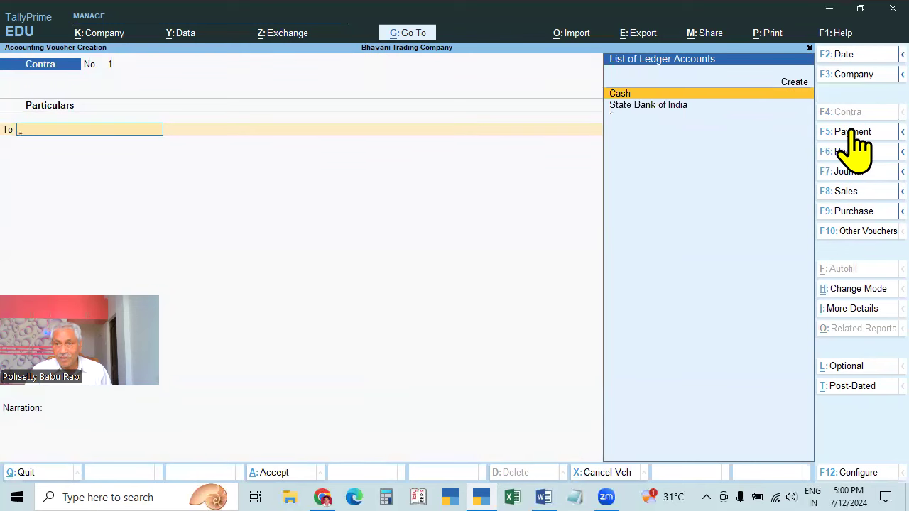
{"action": "left_click", "coordinate": [855, 133]}
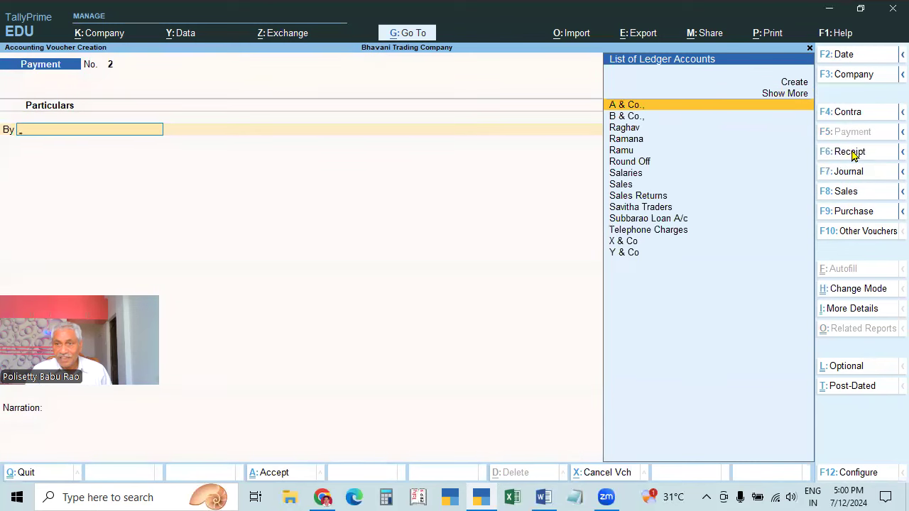
{"action": "left_click", "coordinate": [854, 153]}
{"action": "left_click", "coordinate": [845, 193]}
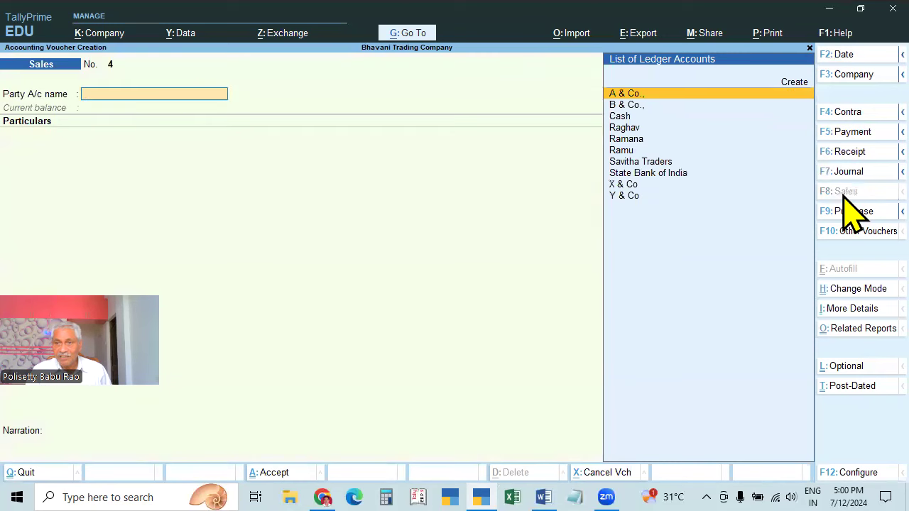
{"action": "left_click", "coordinate": [846, 211]}
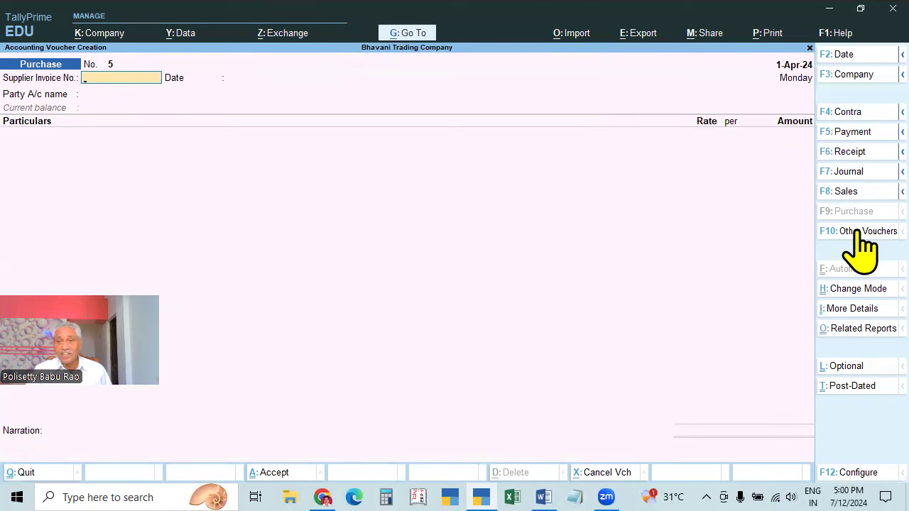
From Purchase, view the blank Receipt, Payment, Receipt, Contra, Journal and Sales vouchers in turn, and return to Purchase
{"action": "left_click", "coordinate": [846, 152]}
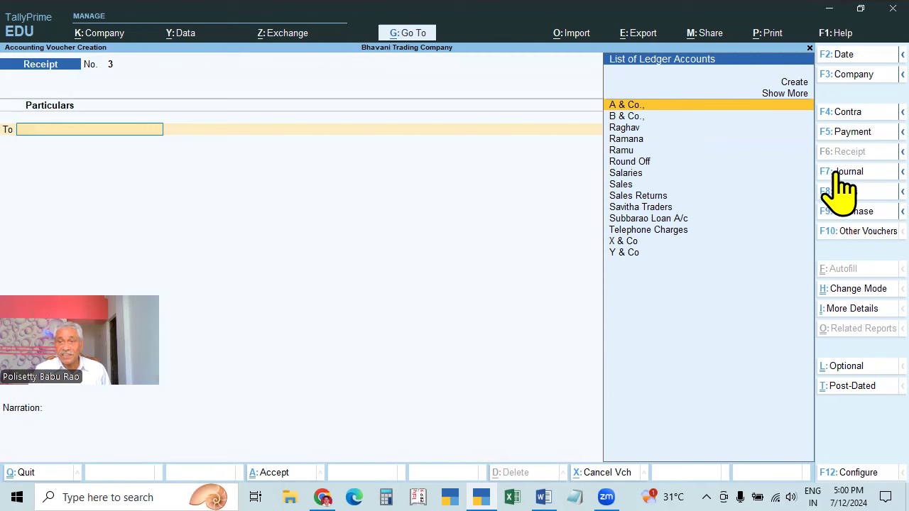
{"action": "left_click", "coordinate": [851, 134]}
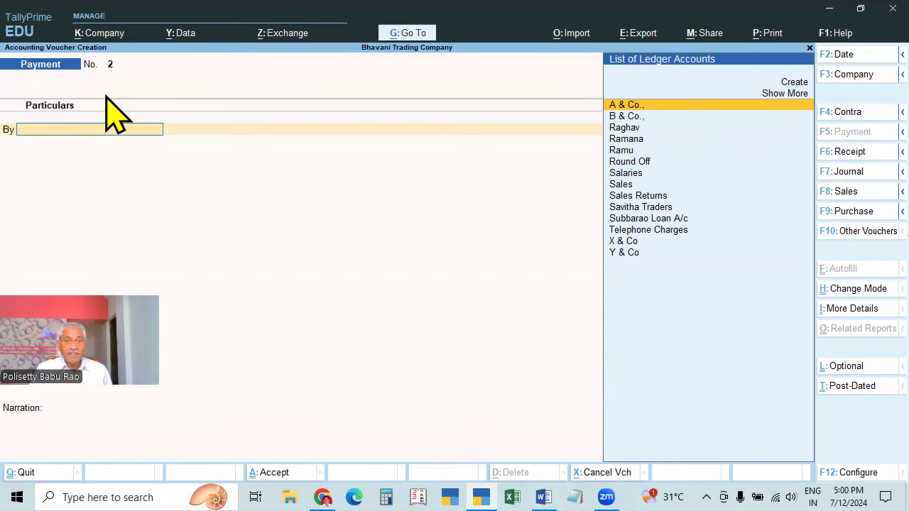
{"action": "left_click", "coordinate": [850, 152]}
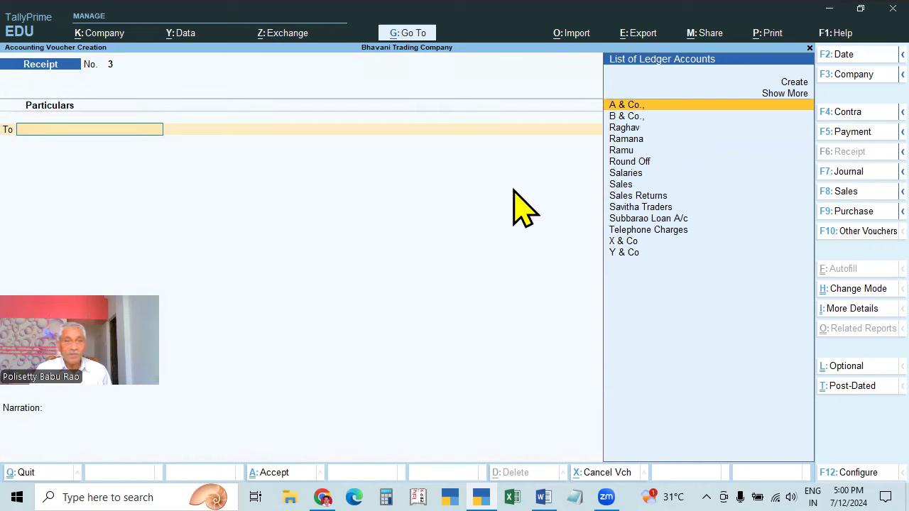
{"action": "left_click", "coordinate": [850, 115]}
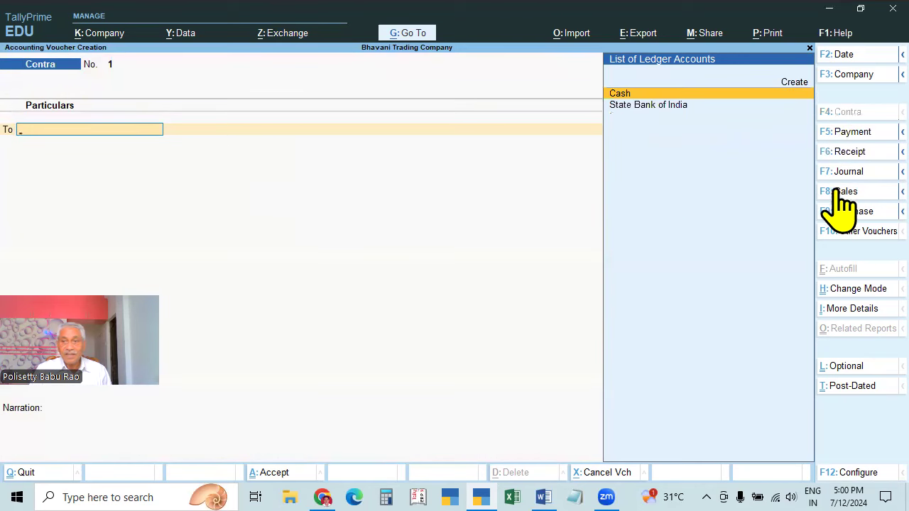
{"action": "left_click", "coordinate": [850, 173]}
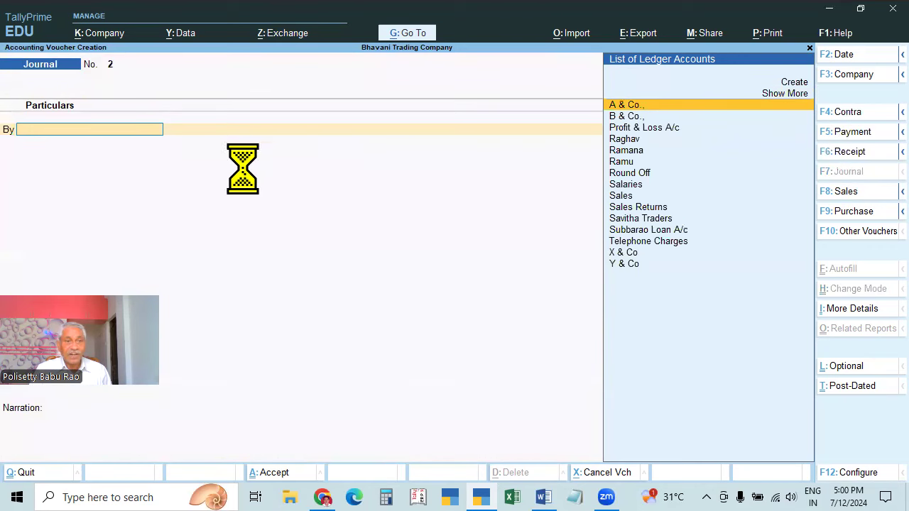
{"action": "left_click", "coordinate": [851, 192]}
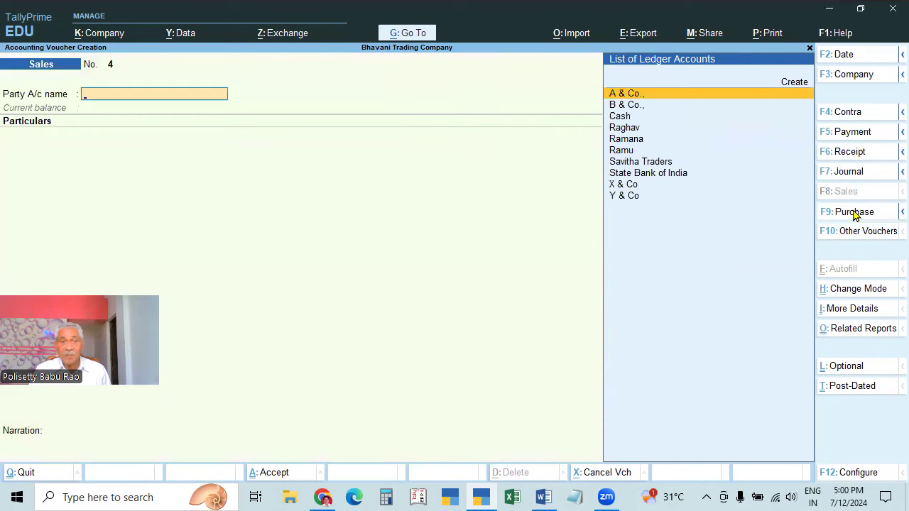
{"action": "left_click", "coordinate": [855, 213]}
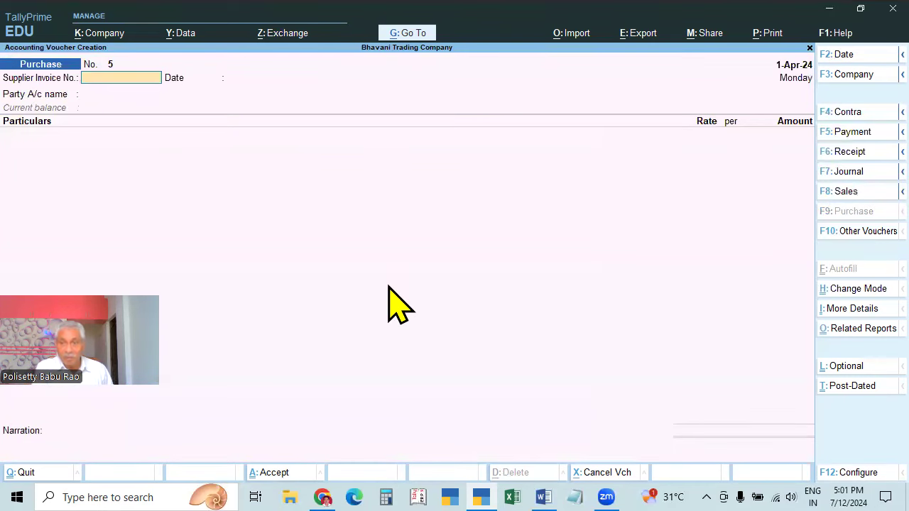
View the blank Sales, Purchase, Payment and Receipt vouchers in turn, ending on Journal
{"action": "left_click", "coordinate": [842, 193]}
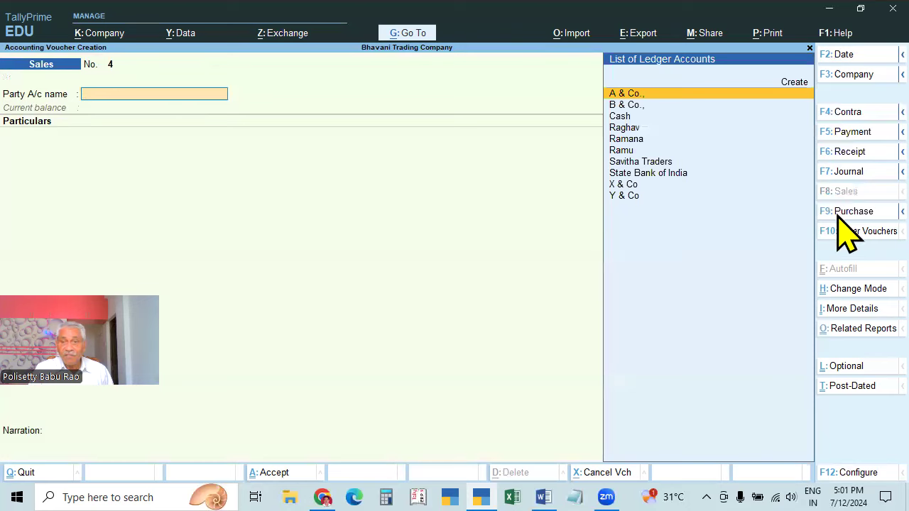
{"action": "left_click", "coordinate": [849, 213]}
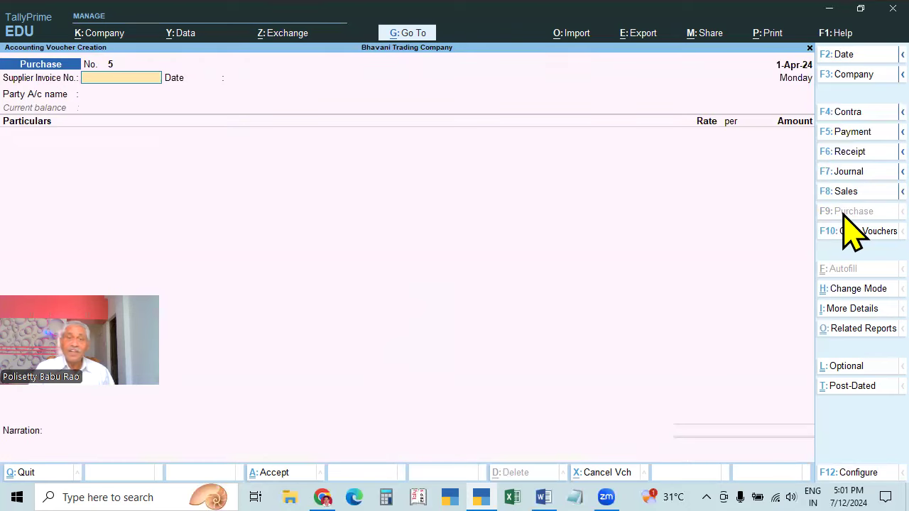
{"action": "left_click", "coordinate": [846, 132]}
{"action": "left_click", "coordinate": [850, 155]}
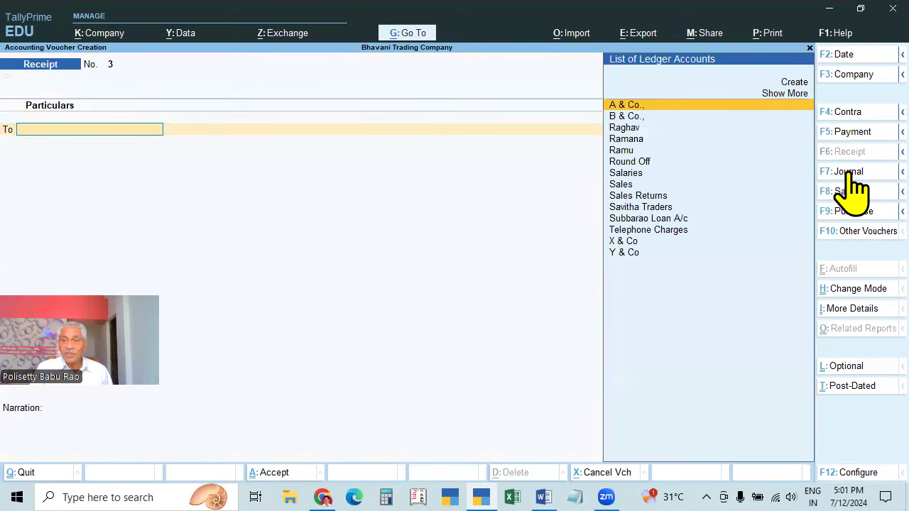
{"action": "left_click", "coordinate": [847, 171]}
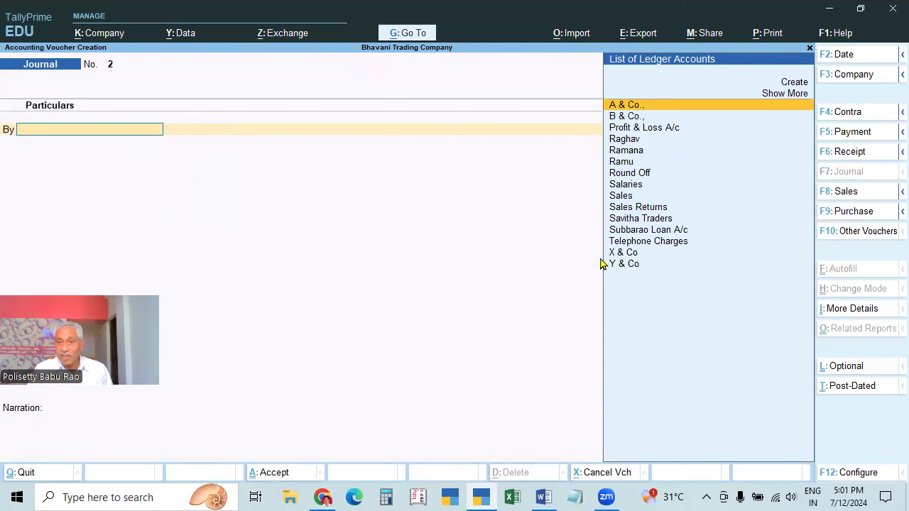
Quit the Journal voucher, reopen voucher entry from the Gateway of Tally, and switch to a blank Receipt voucher
{"action": "key", "text": "Escape"}
{"action": "key", "text": "Return"}
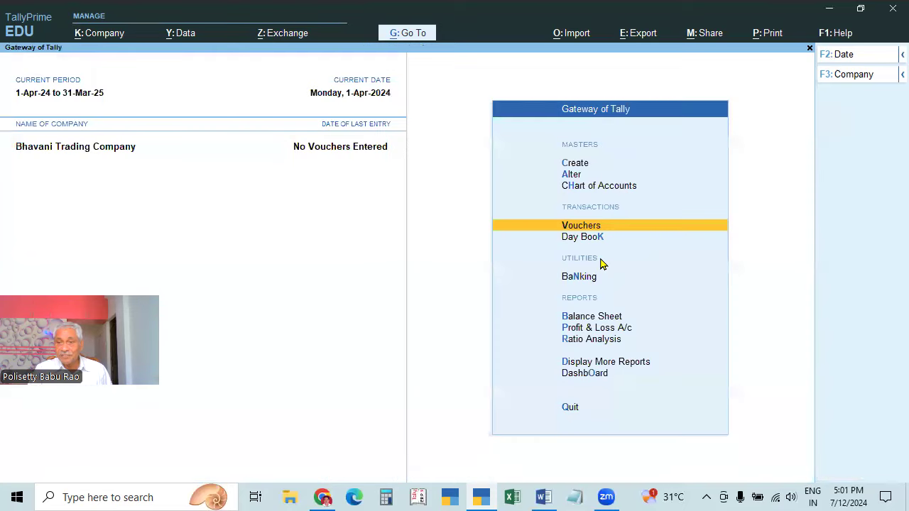
{"action": "key", "text": "Escape"}
{"action": "key", "text": "Escape"}
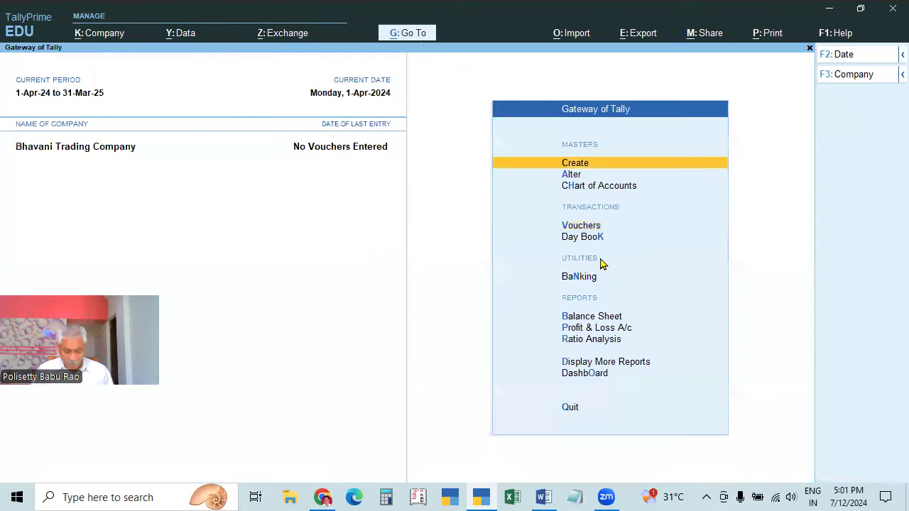
{"action": "key", "text": "v"}
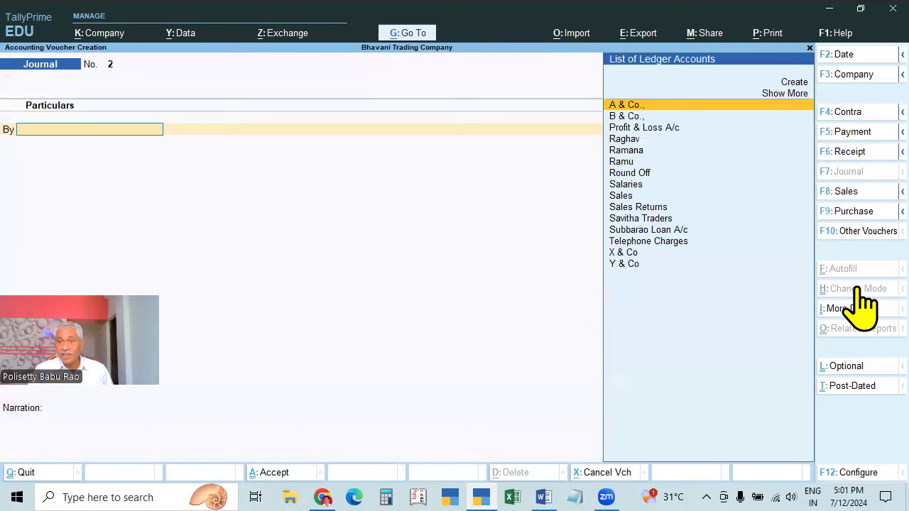
{"action": "left_click", "coordinate": [845, 153]}
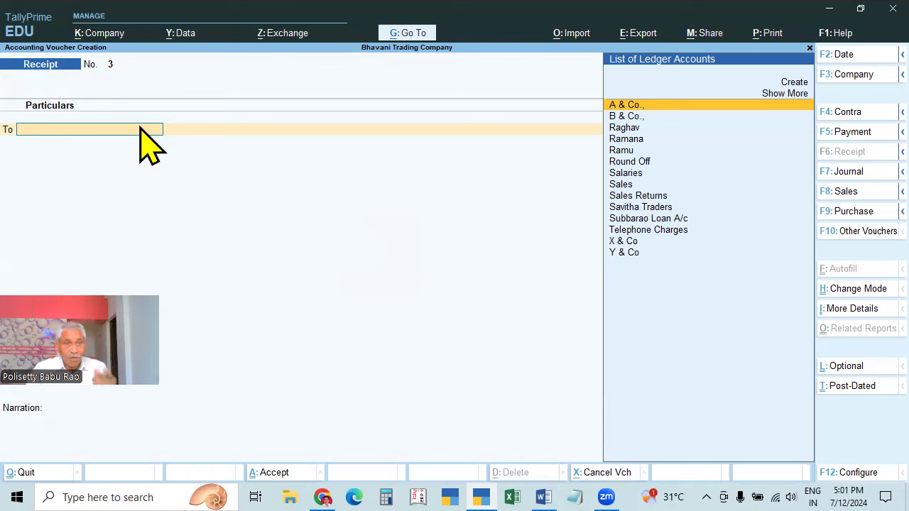
Change the Receipt voucher mode to Single Entry, and return it to Double Entry
{"action": "left_click", "coordinate": [879, 294]}
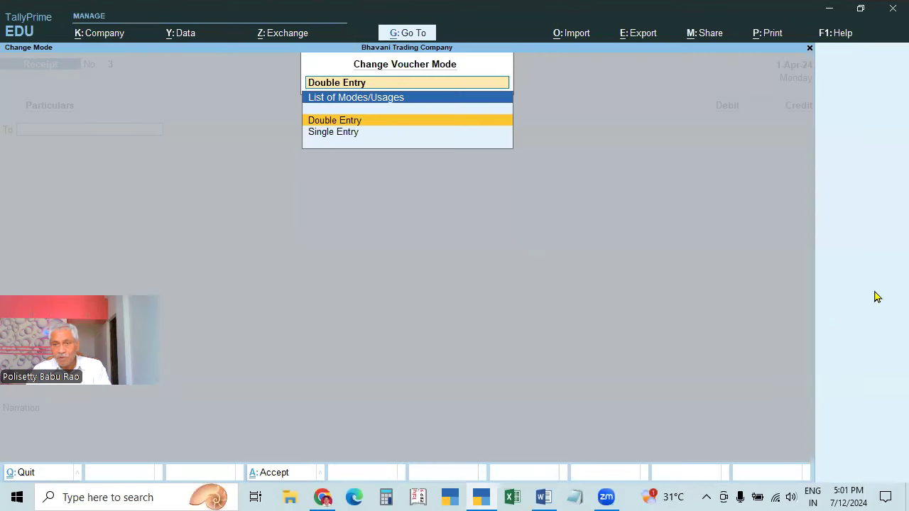
{"action": "left_click", "coordinate": [345, 138]}
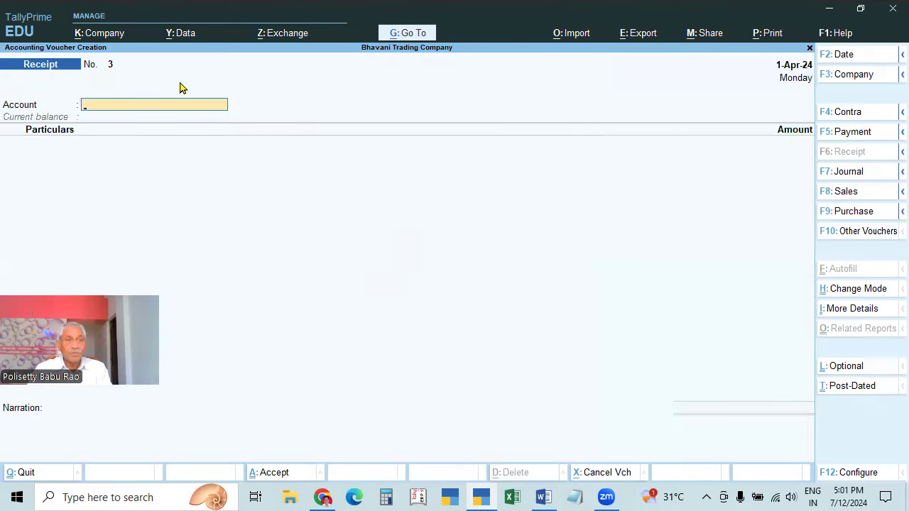
{"action": "left_click", "coordinate": [859, 291]}
{"action": "key", "text": "Up"}
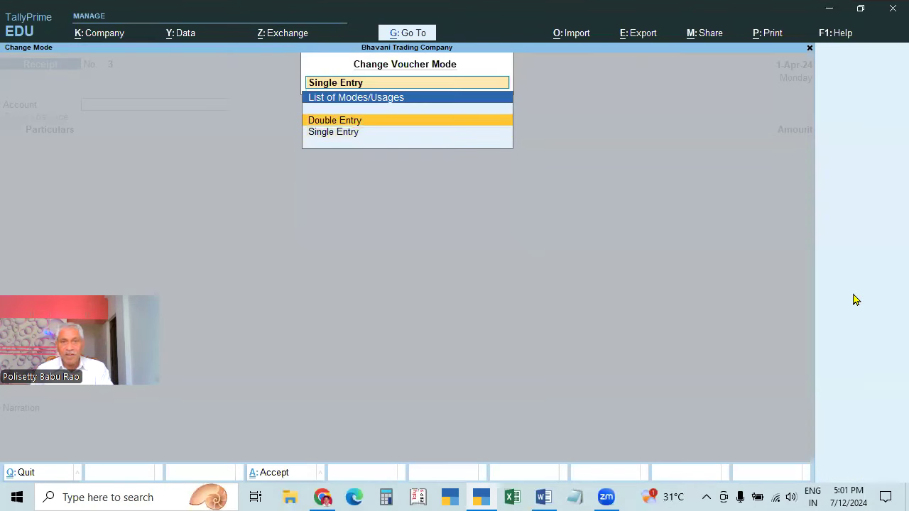
{"action": "key", "text": "Return"}
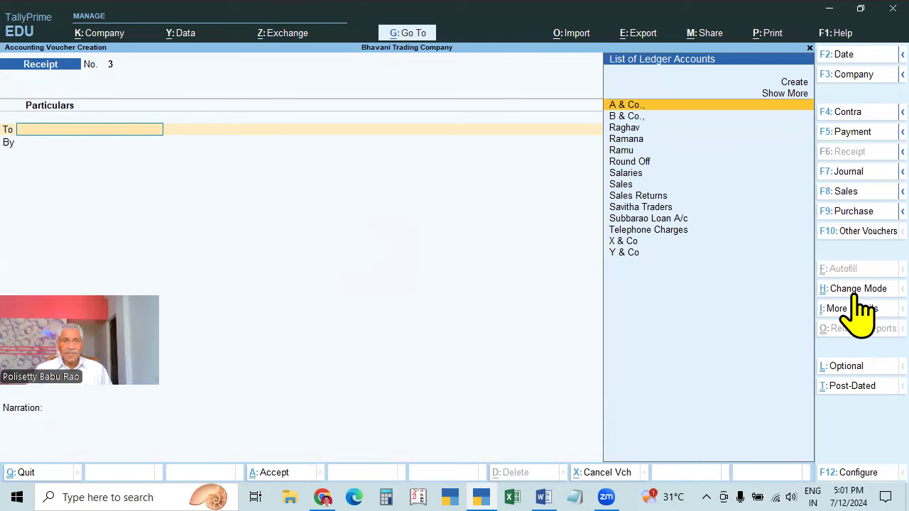
Quit the blank Receipt voucher to the Gateway of Tally and reopen it, twice in a row
{"action": "key", "text": "Escape"}
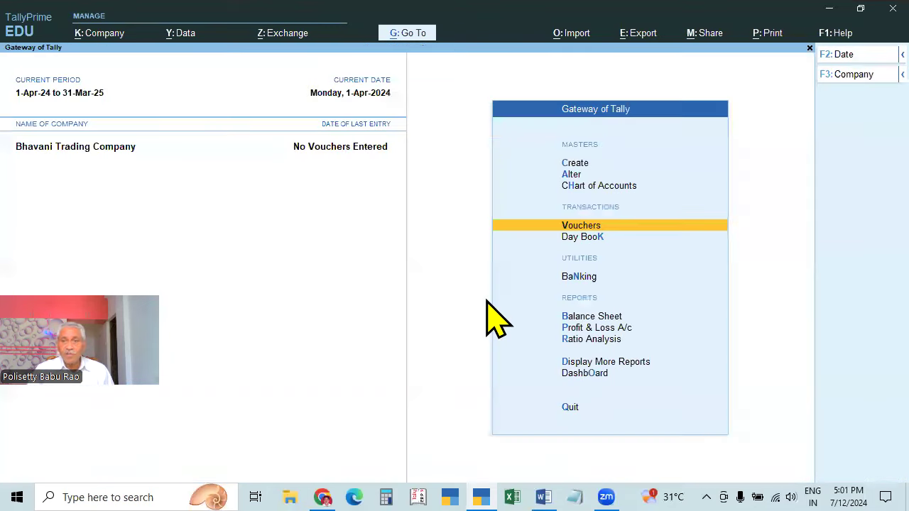
{"action": "left_click", "coordinate": [586, 231]}
{"action": "key", "text": "Down"}
{"action": "key", "text": "Up"}
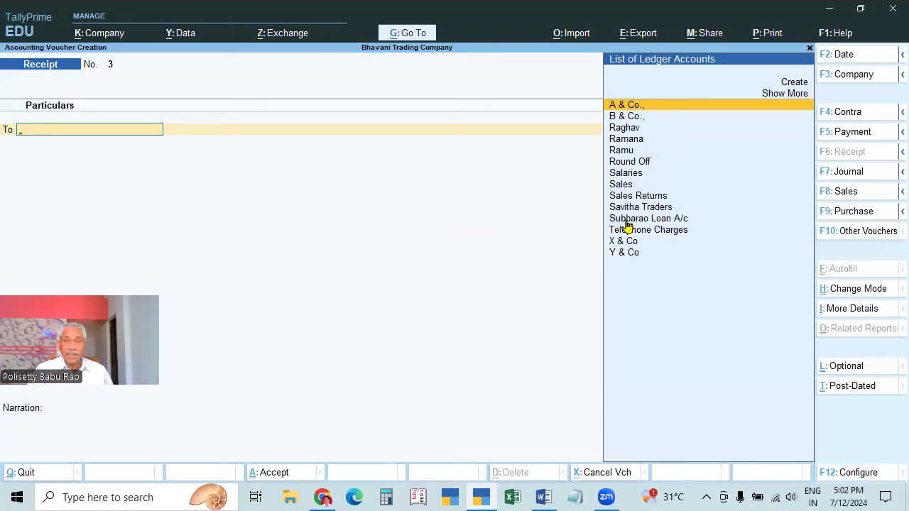
{"action": "key", "text": "Escape"}
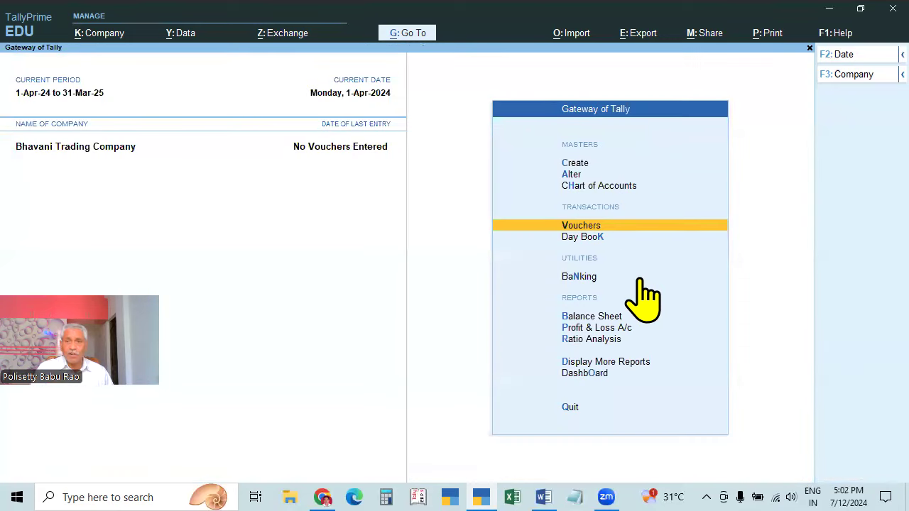
{"action": "key", "text": "Return"}
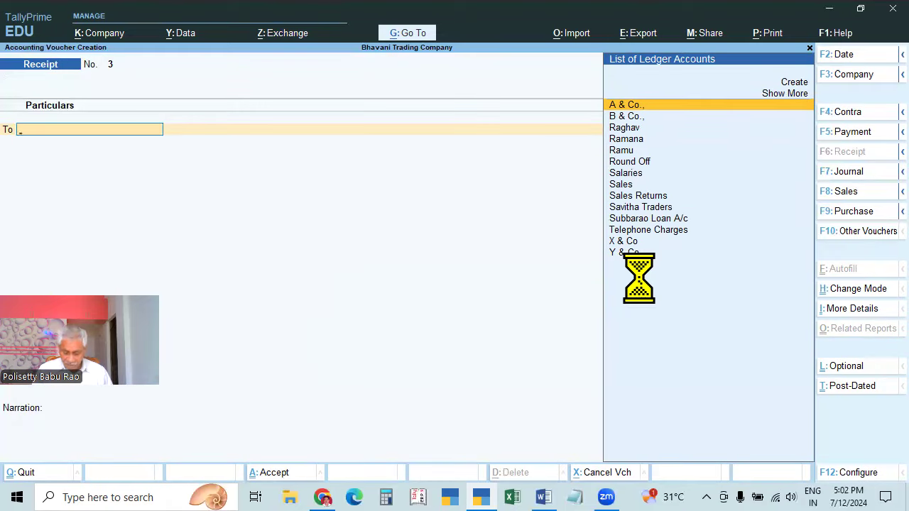
Configure the Receipt voucher to use Cr/Dr instead of To/By during voucher entry, and save the configuration
{"action": "key", "text": "F12"}
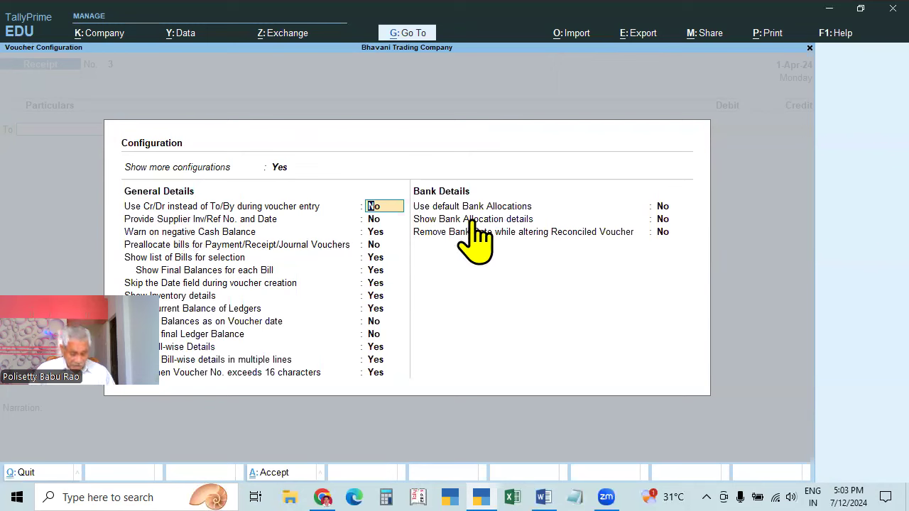
{"action": "key", "text": "Return"}
{"action": "key", "text": "ctrl+a"}
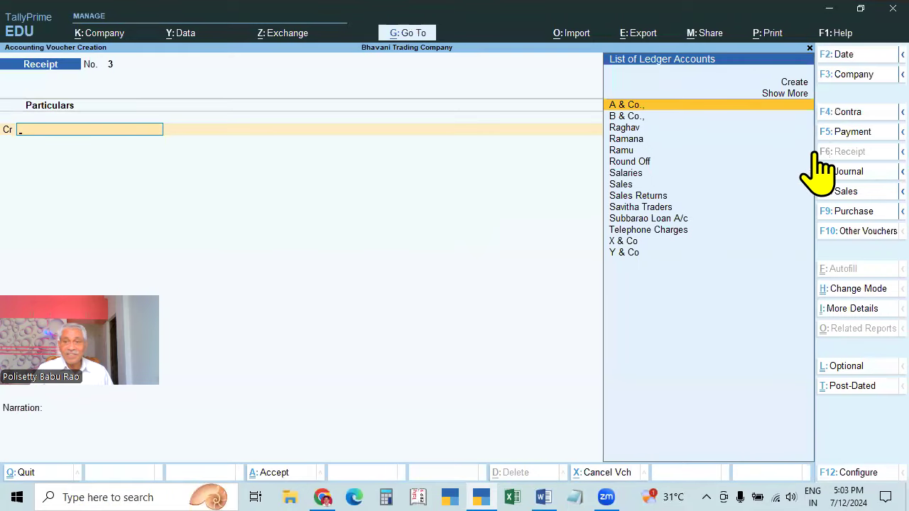
Check the Cr/Dr labels across the blank Payment, Contra, Receipt, Journal and Purchase vouchers, ending on Receipt
{"action": "left_click", "coordinate": [856, 135]}
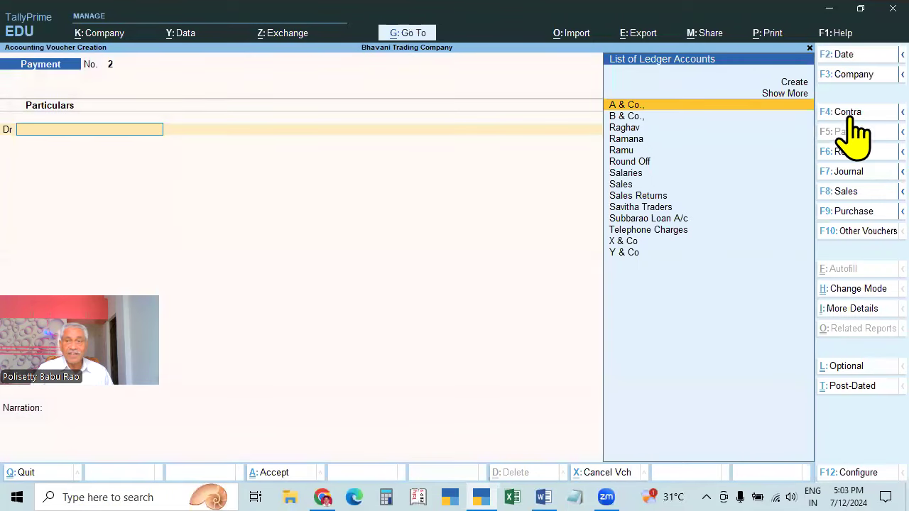
{"action": "left_click", "coordinate": [847, 114]}
{"action": "left_click", "coordinate": [856, 135]}
{"action": "left_click", "coordinate": [846, 152]}
{"action": "left_click", "coordinate": [848, 171]}
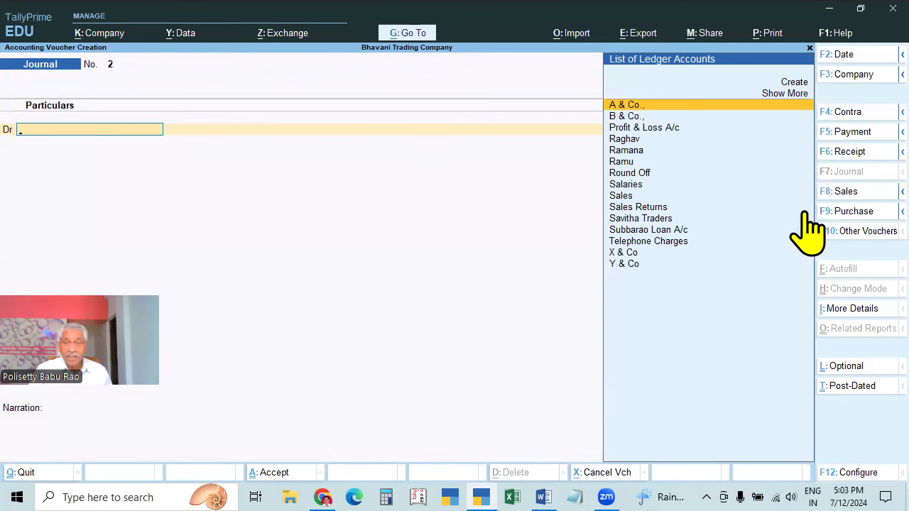
{"action": "left_click", "coordinate": [849, 211]}
{"action": "left_click", "coordinate": [846, 171]}
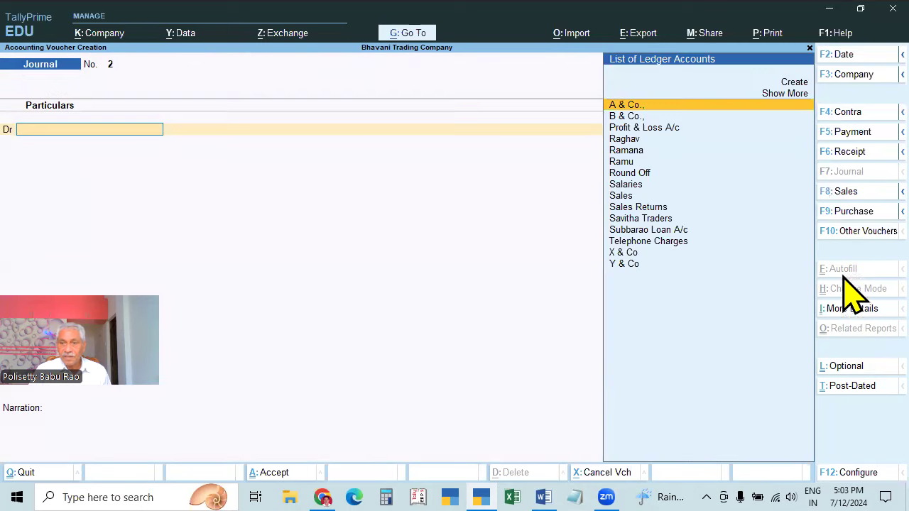
{"action": "left_click", "coordinate": [849, 152]}
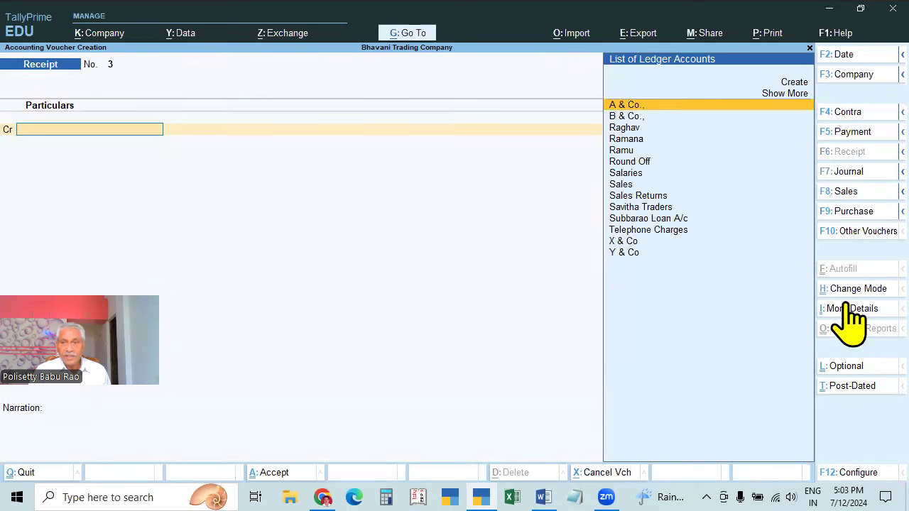
Review the Receipt voucher modes, keep Double Entry, and quit and reopen the blank voucher
{"action": "left_click", "coordinate": [851, 289]}
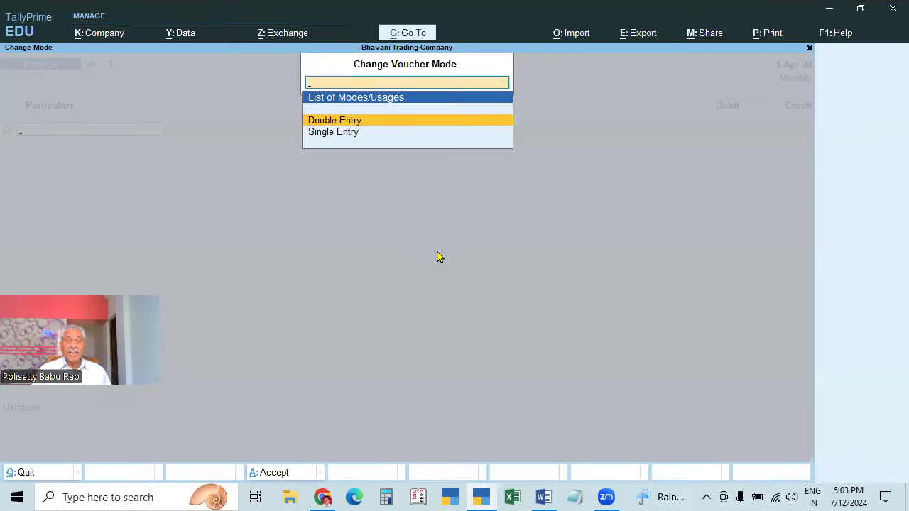
{"action": "key", "text": "Return"}
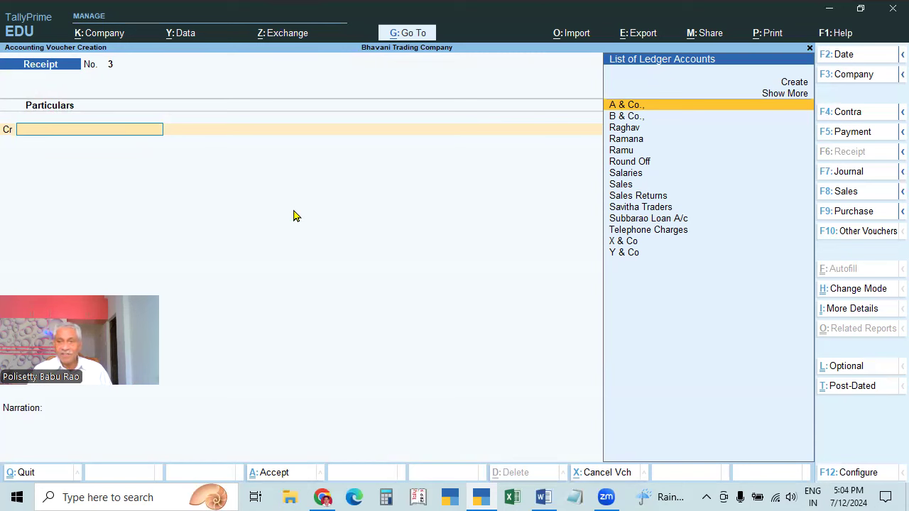
{"action": "key", "text": "Escape"}
{"action": "key", "text": "y"}
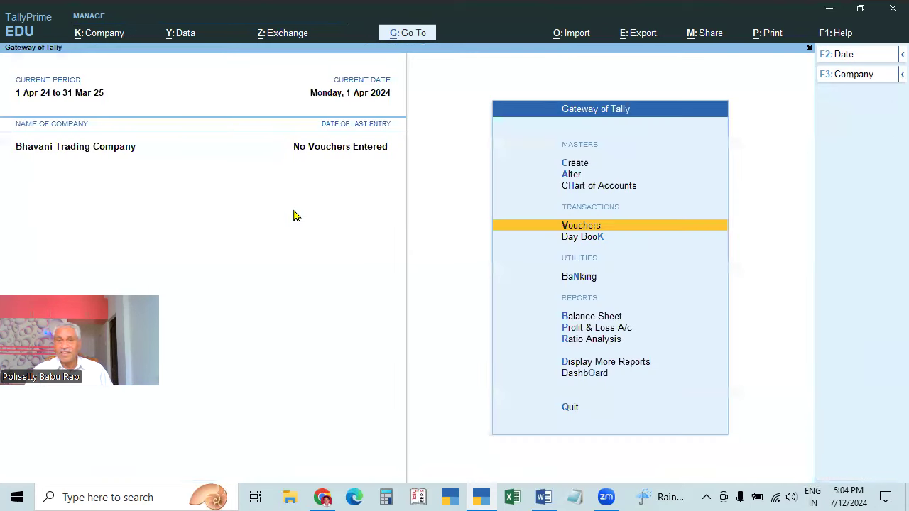
{"action": "key", "text": "Return"}
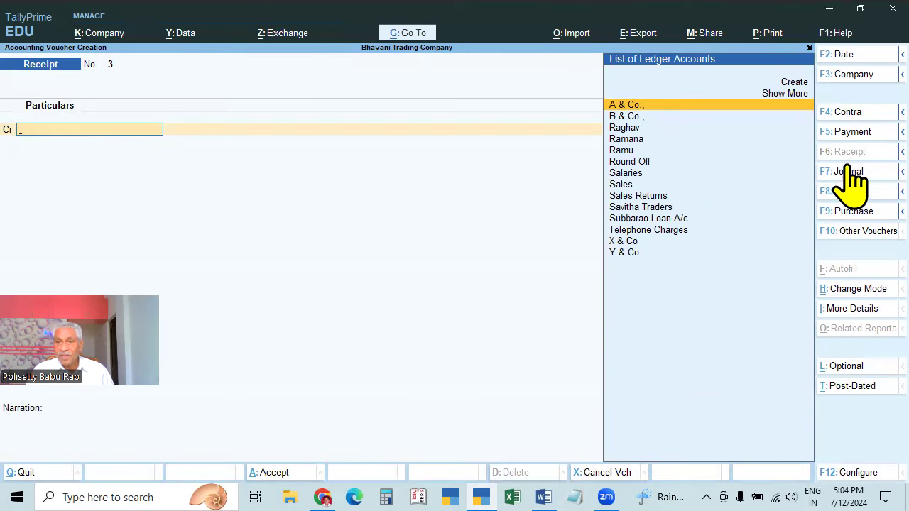